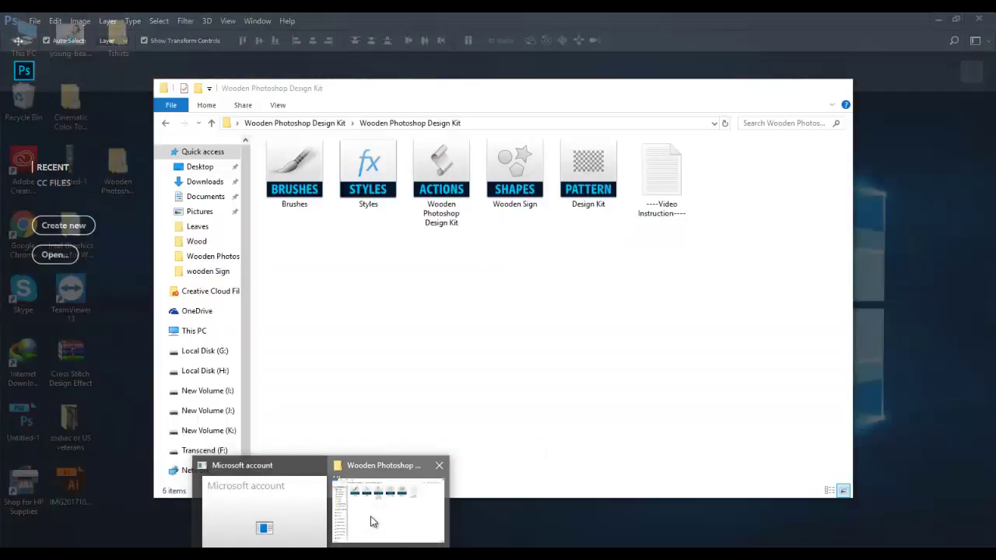
Check the Wooden Photoshop Design Kit folder, minimize it, and start a new 3000 × 2000 px document
{"action": "left_click", "coordinate": [371, 515]}
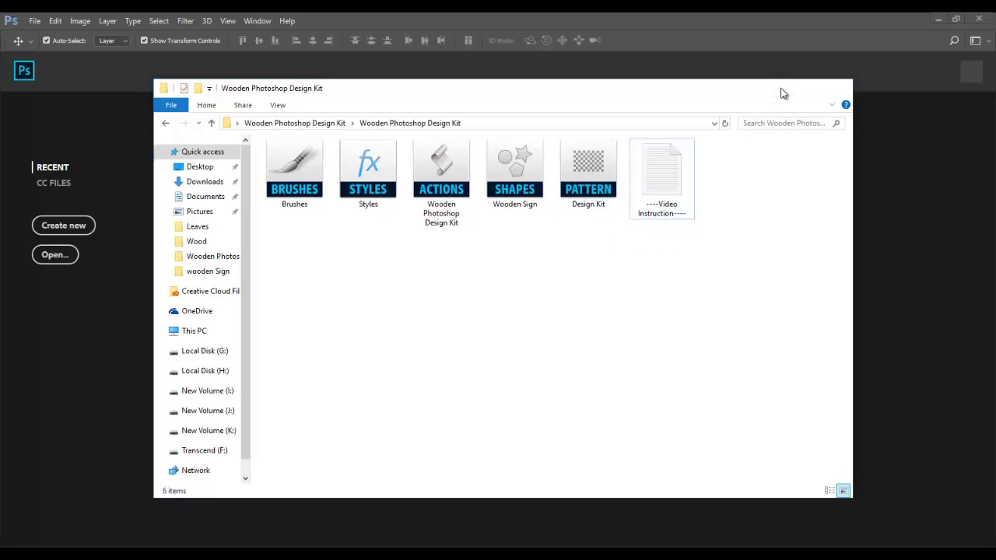
{"action": "left_click", "coordinate": [783, 90]}
{"action": "left_click", "coordinate": [34, 20]}
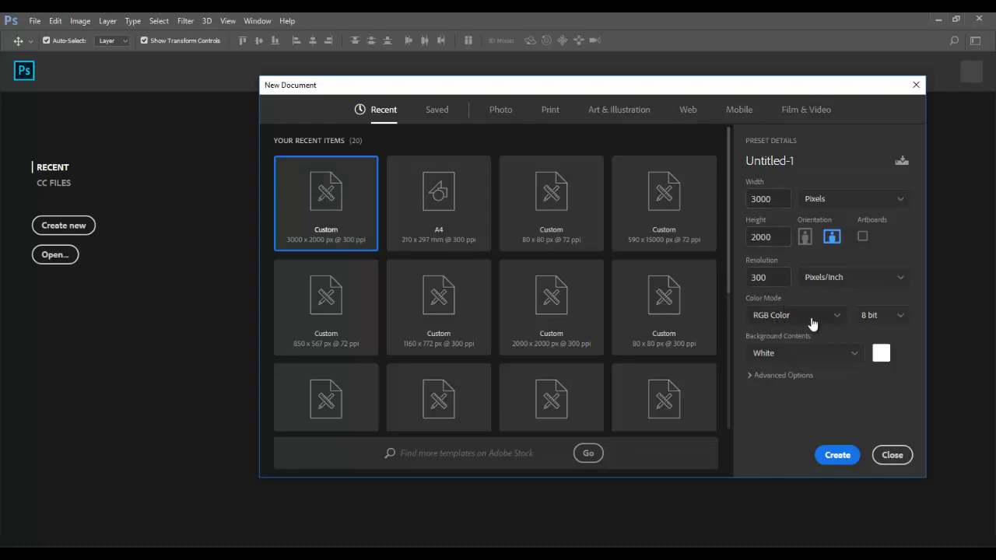
Create the blank 3000 × 2000 px Untitled-1 document, fit it on screen, and check the Window menu
{"action": "left_click", "coordinate": [843, 456]}
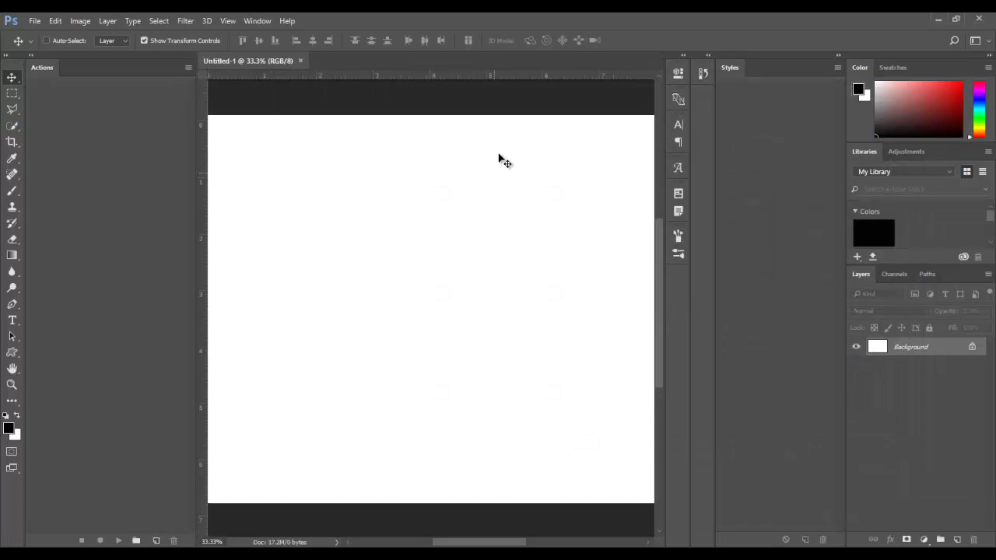
{"action": "key", "text": "ctrl+0"}
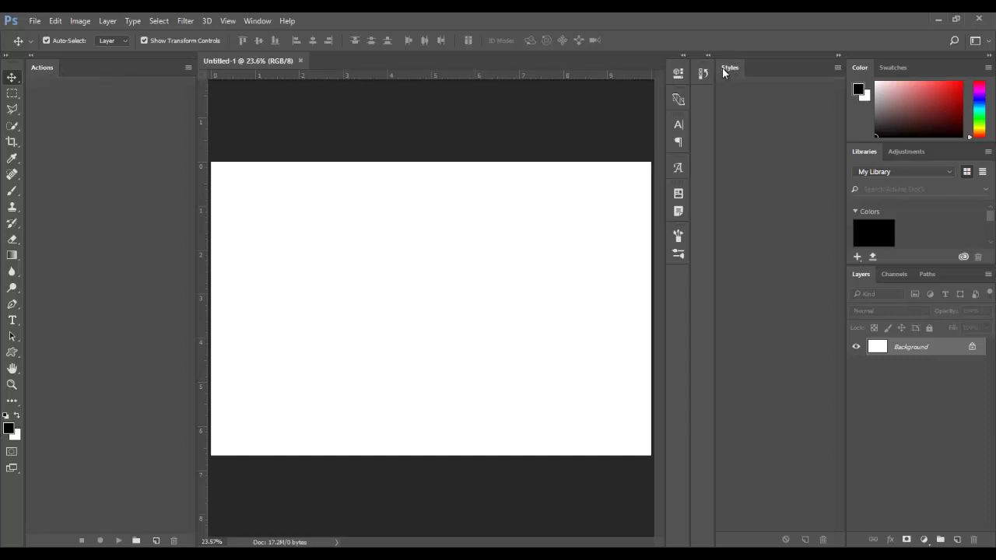
{"action": "left_click", "coordinate": [257, 21]}
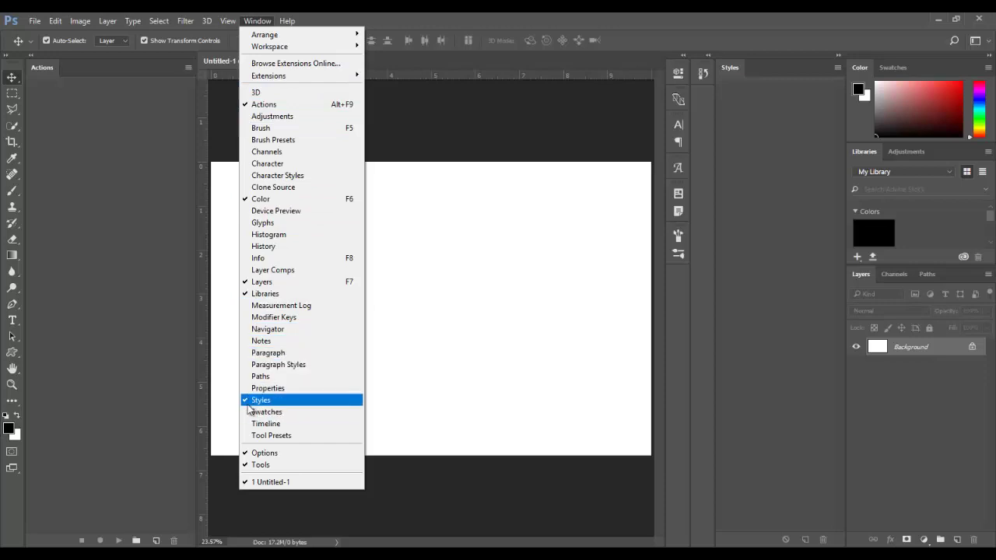
{"action": "left_click", "coordinate": [152, 315]}
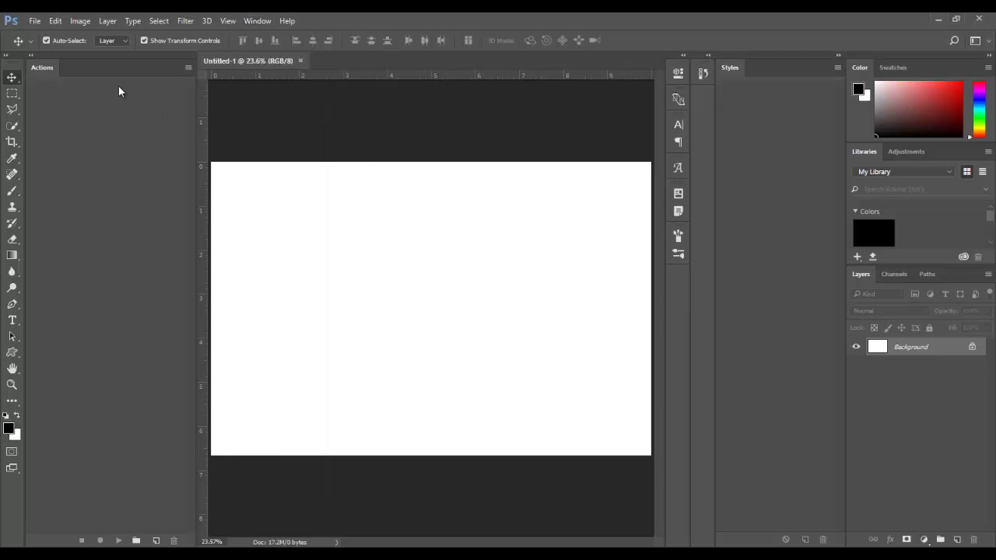
{"action": "left_click", "coordinate": [55, 21]}
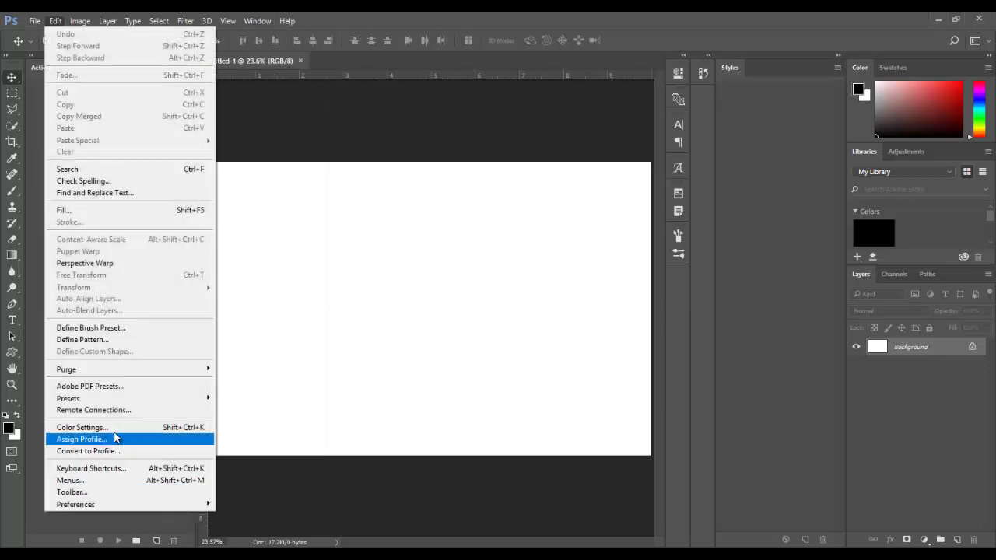
{"action": "mouse_move", "coordinate": [68, 398]}
{"action": "left_click", "coordinate": [261, 394]}
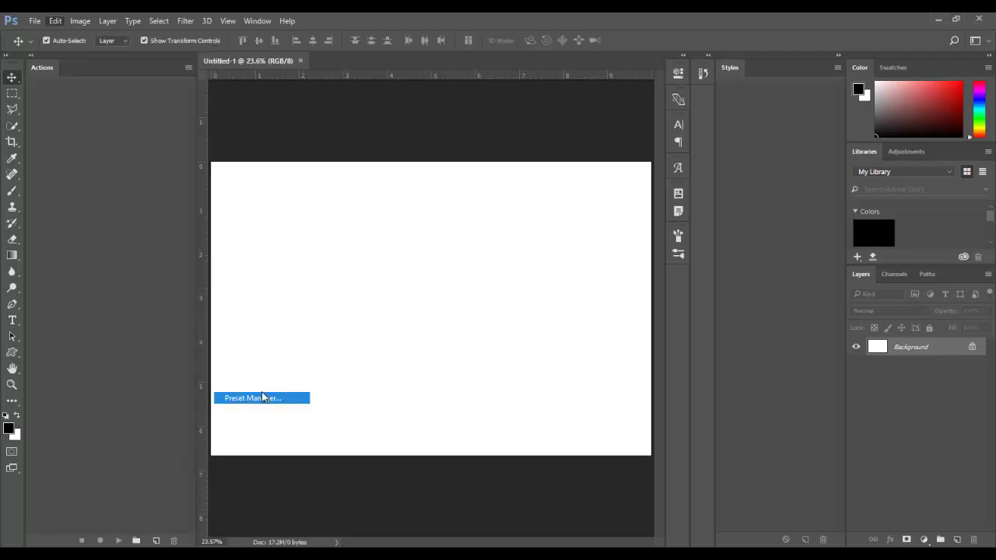
{"action": "left_click", "coordinate": [501, 131]}
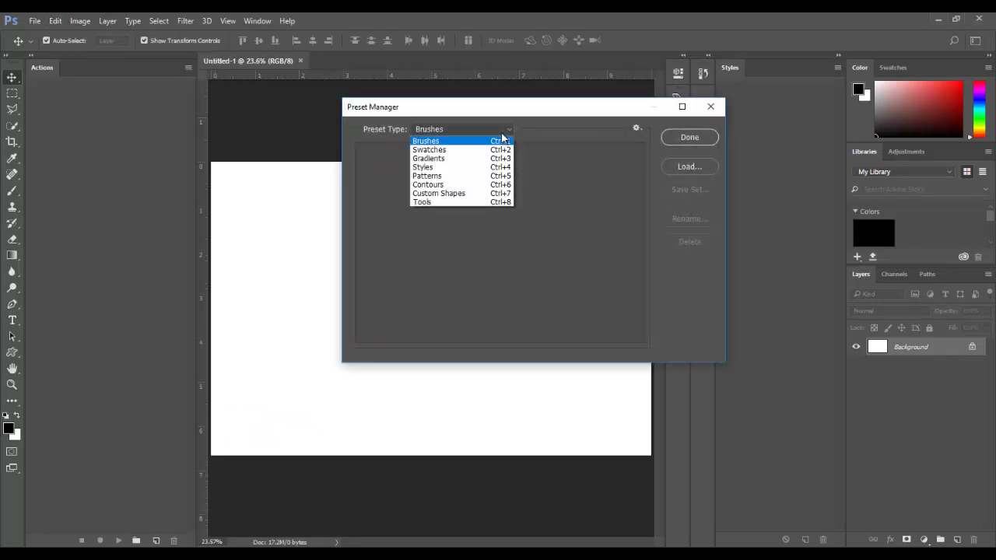
{"action": "left_click", "coordinate": [436, 168]}
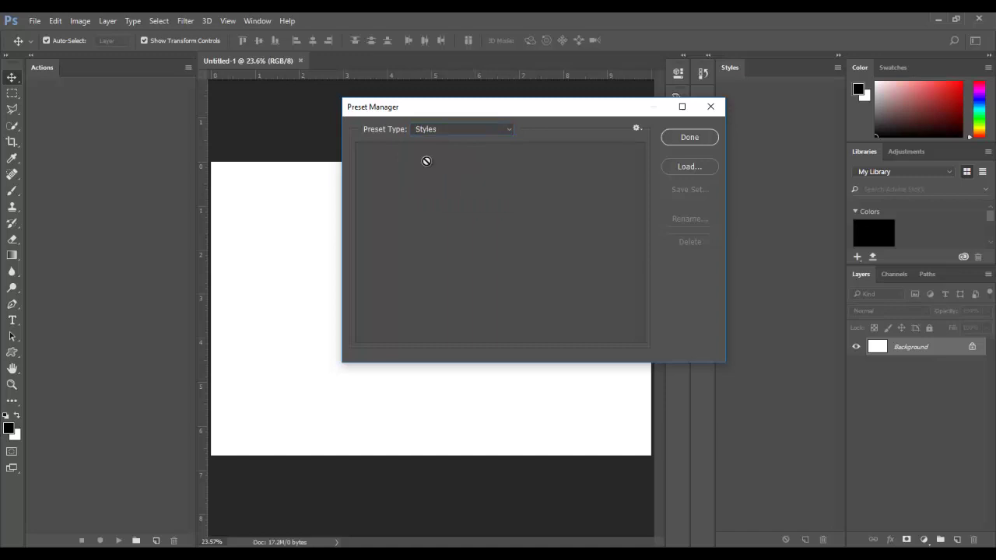
{"action": "left_click", "coordinate": [486, 130]}
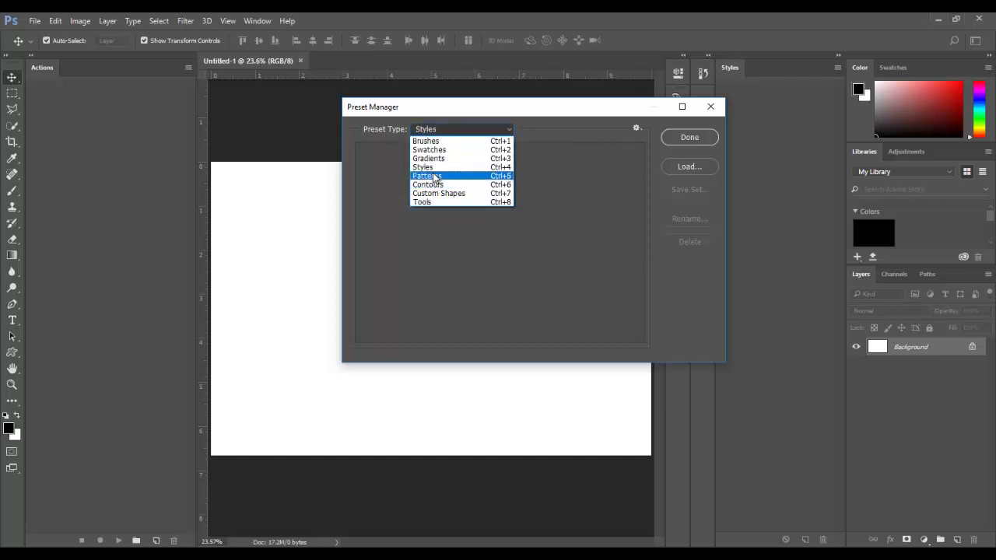
{"action": "left_click", "coordinate": [435, 176]}
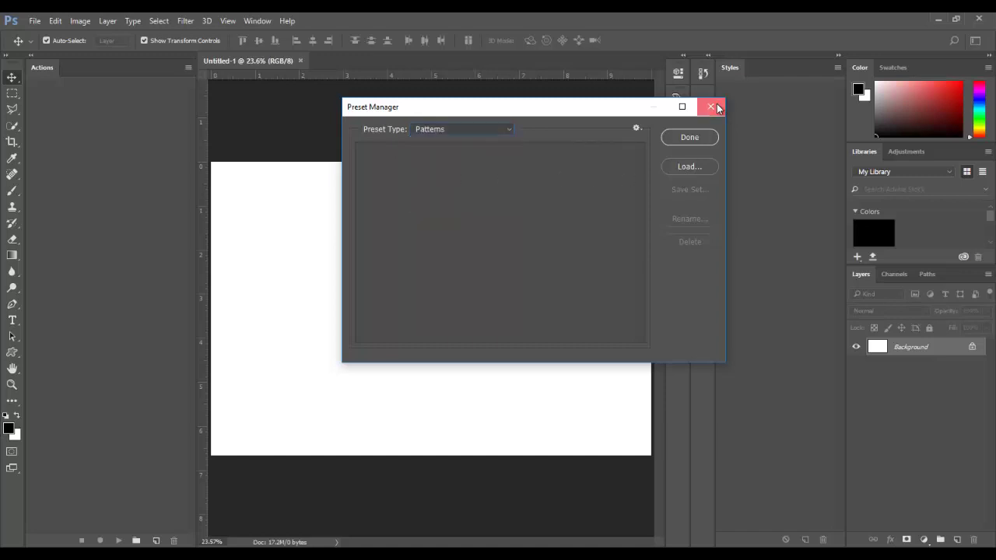
{"action": "left_click", "coordinate": [710, 106]}
{"action": "left_click", "coordinate": [385, 501]}
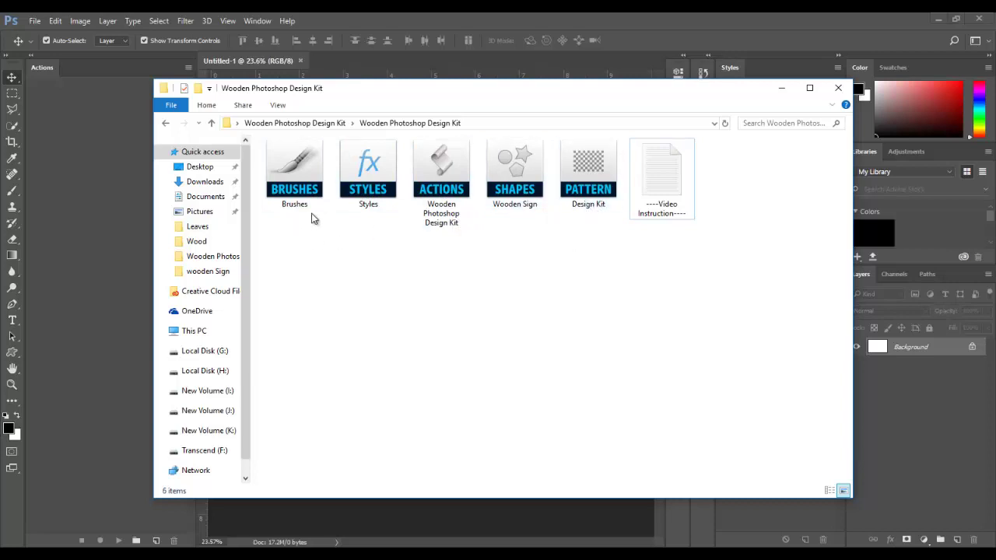
Select the kit's Brushes through Pattern files and drag them into Photoshop to load them
{"action": "mouse_move", "coordinate": [311, 217]}
{"action": "left_mouse_down"}
{"action": "mouse_move", "coordinate": [557, 131]}
{"action": "mouse_move", "coordinate": [508, 234]}
{"action": "left_mouse_up"}
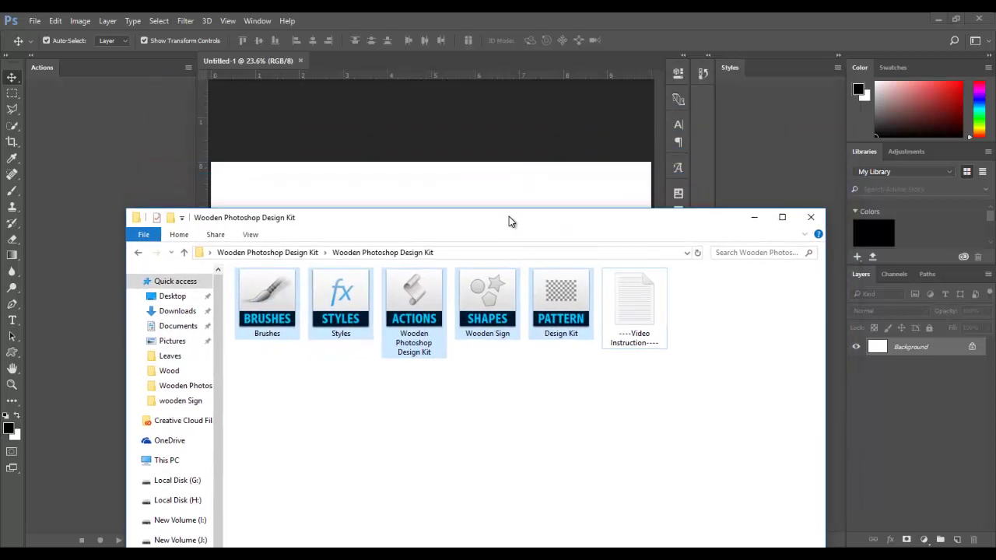
{"action": "left_click_drag", "start_coordinate": [272, 303], "coordinate": [384, 56]}
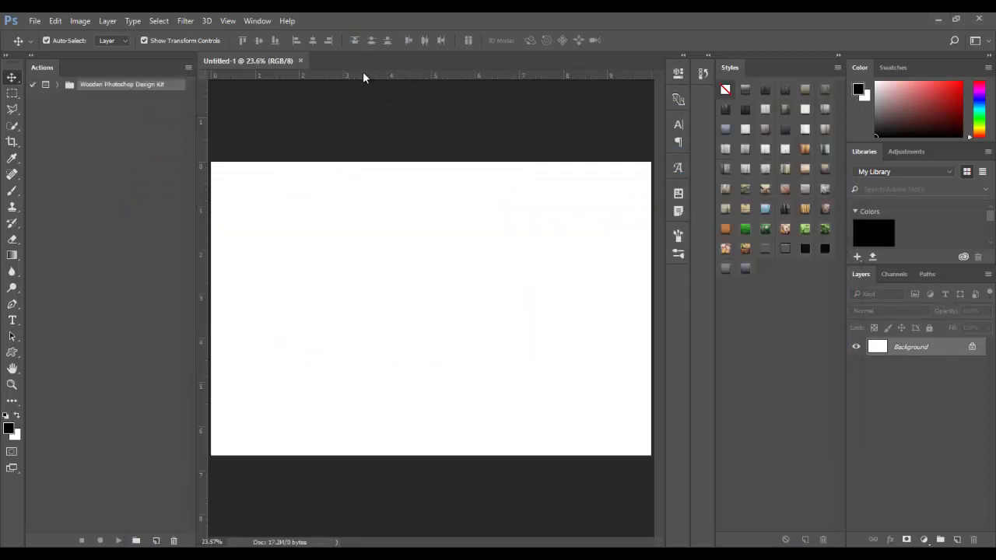
Expand the design kit action set and check the loaded wood styles in the Preset Manager
{"action": "left_click", "coordinate": [57, 84]}
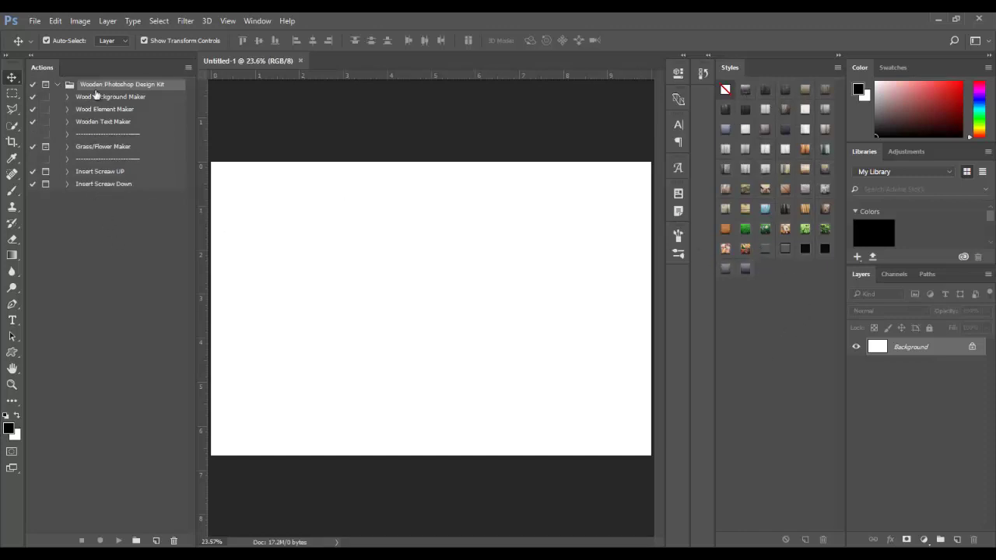
{"action": "left_click", "coordinate": [58, 21]}
{"action": "mouse_move", "coordinate": [69, 399]}
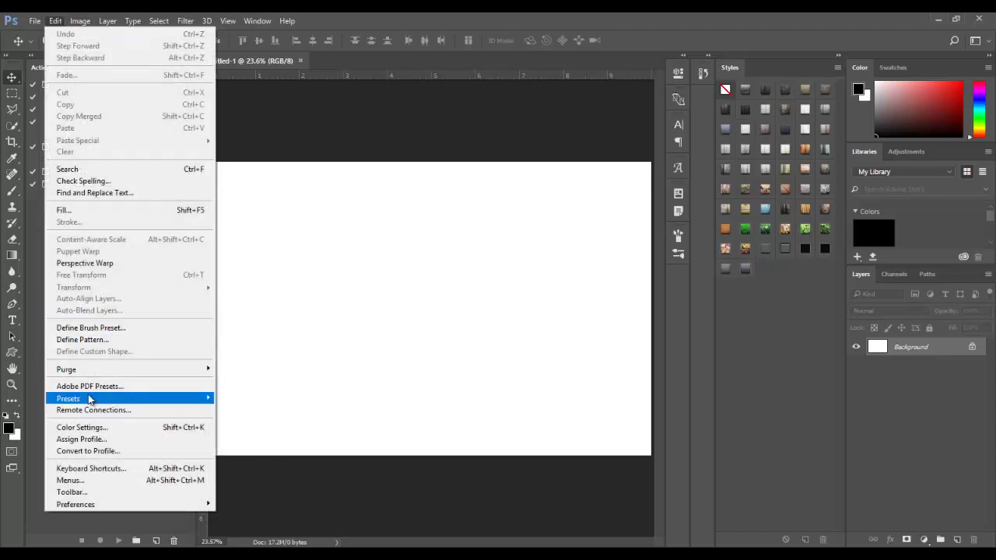
{"action": "left_click", "coordinate": [241, 399]}
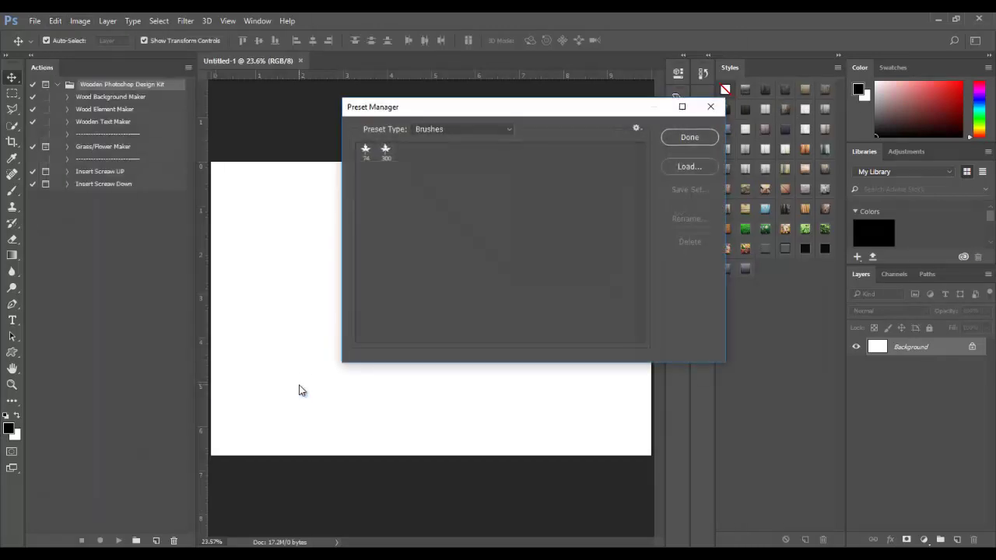
{"action": "left_click", "coordinate": [450, 131]}
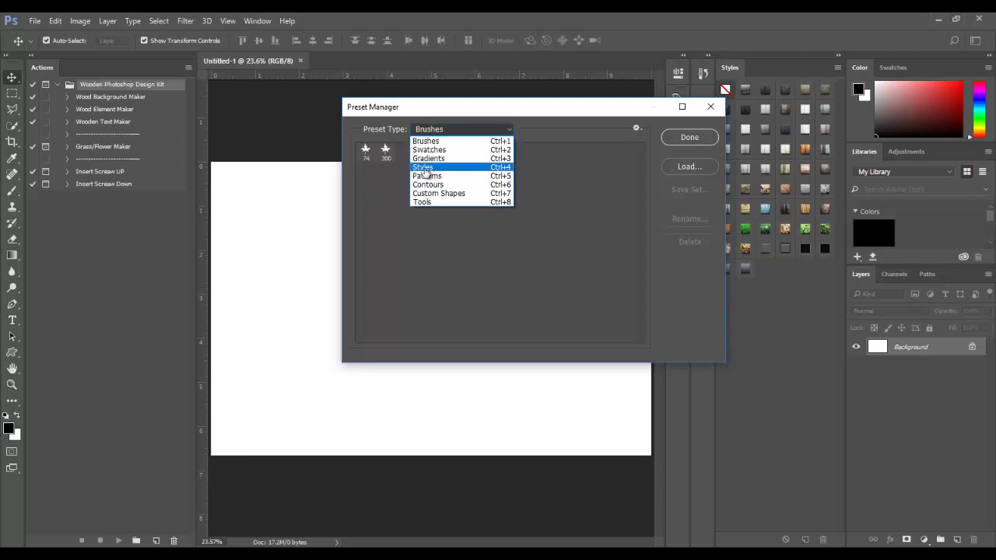
{"action": "left_click", "coordinate": [436, 167]}
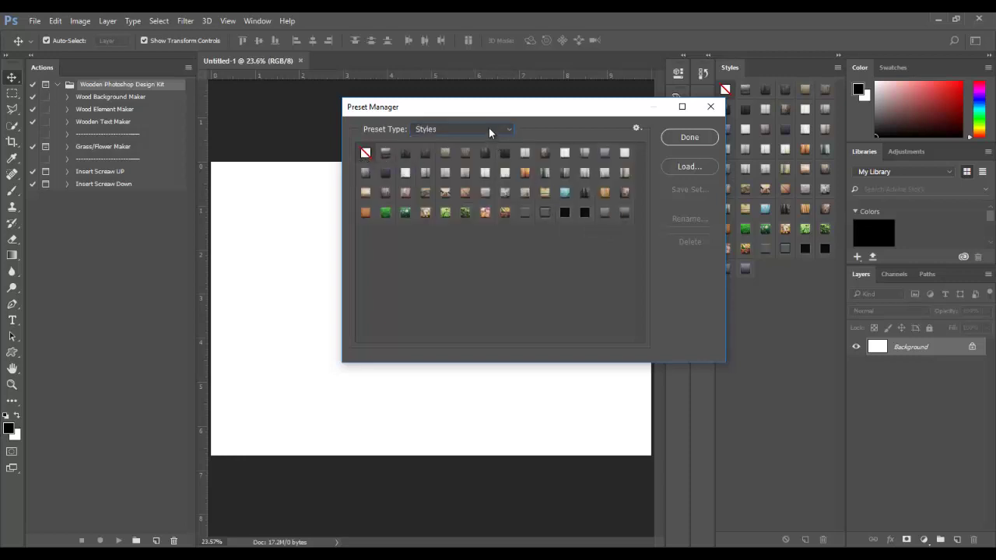
Verify the loaded patterns and custom shapes in the Preset Manager, then close it
{"action": "left_click", "coordinate": [488, 128]}
{"action": "left_click", "coordinate": [434, 179]}
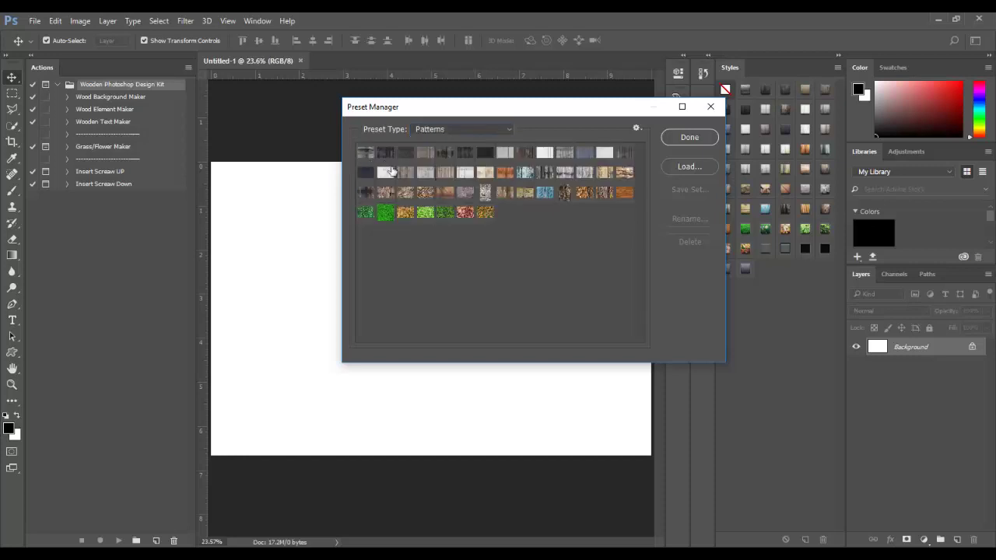
{"action": "left_click", "coordinate": [491, 129]}
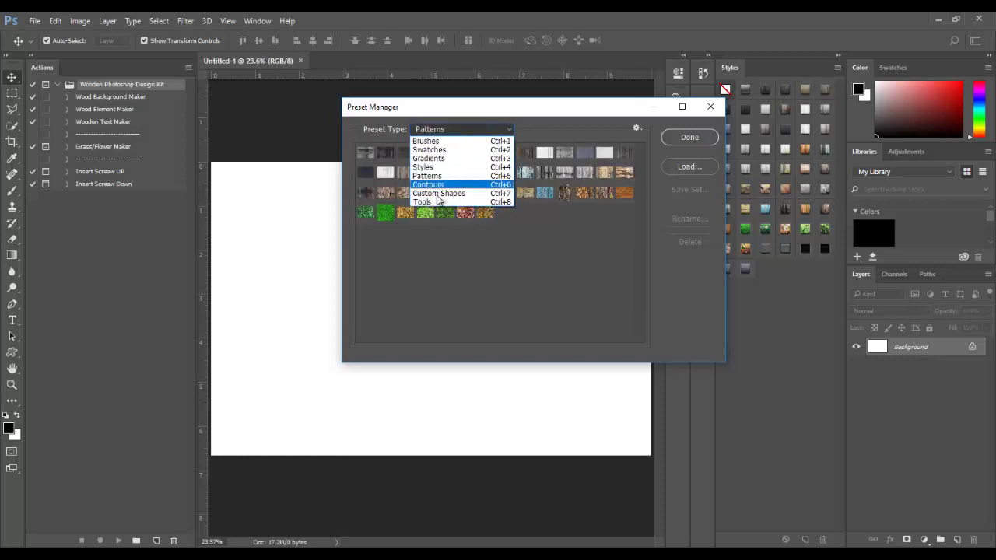
{"action": "left_click", "coordinate": [439, 194]}
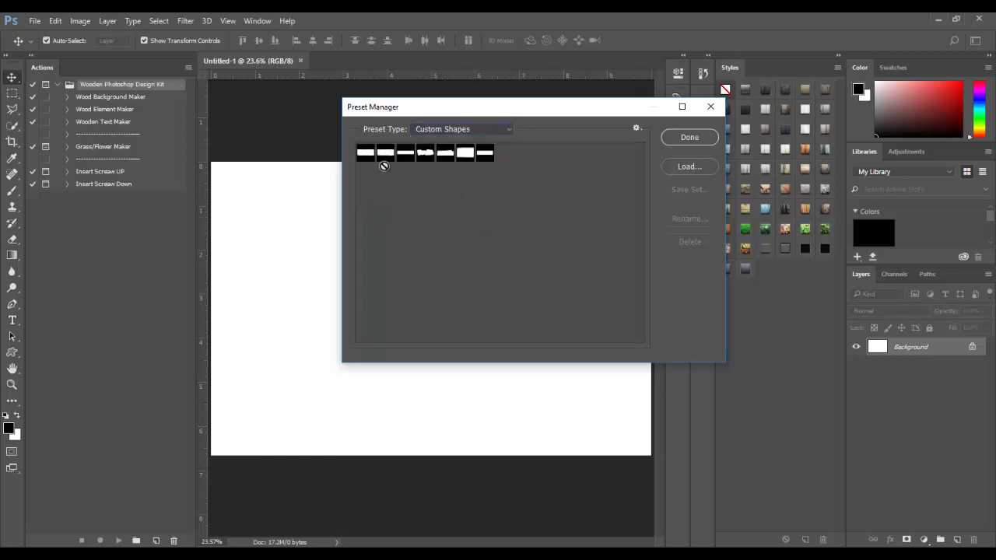
{"action": "left_click_drag", "start_coordinate": [490, 158], "coordinate": [617, 160]}
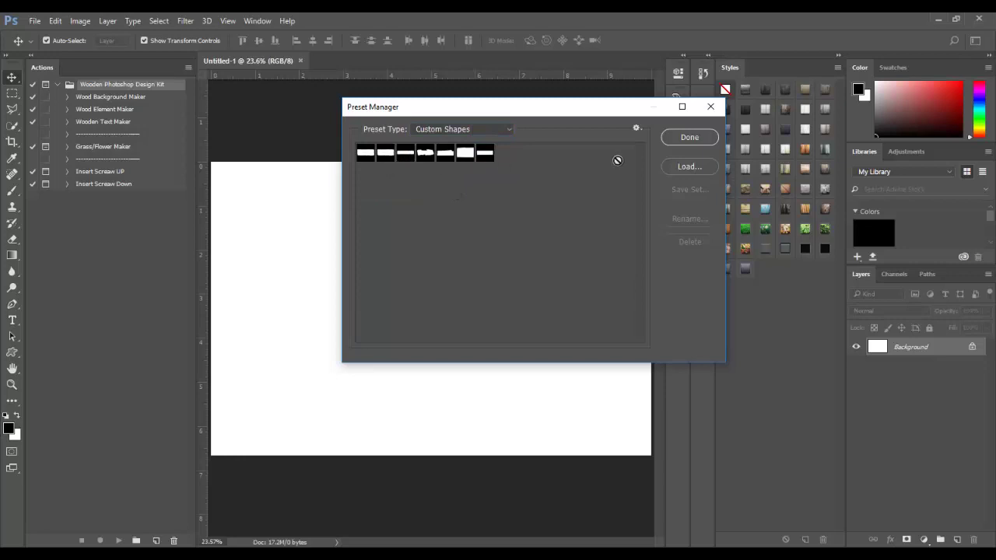
{"action": "left_click", "coordinate": [689, 138]}
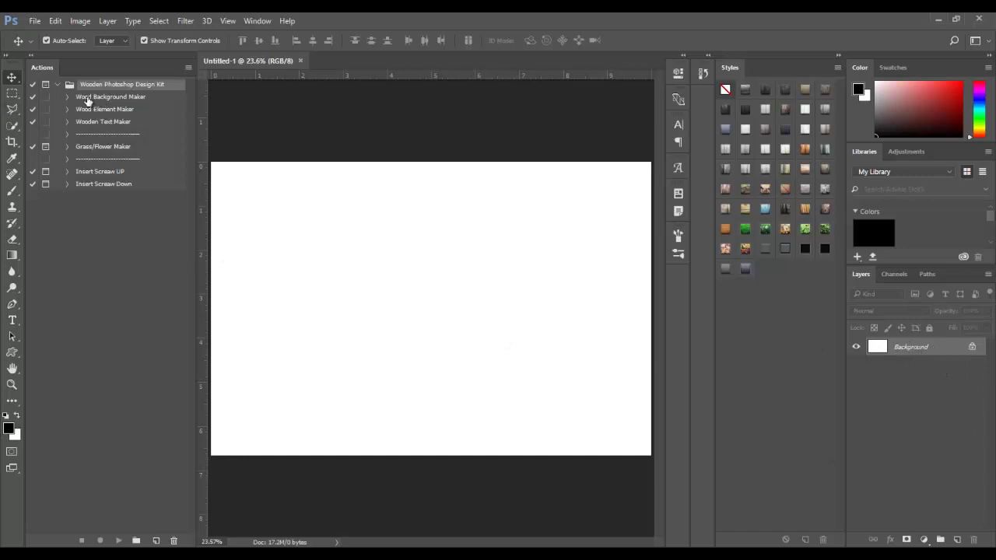
Play Wood Background Maker and open the Wood_BG layer's pattern fill in the Wood_Background group
{"action": "left_click", "coordinate": [115, 96]}
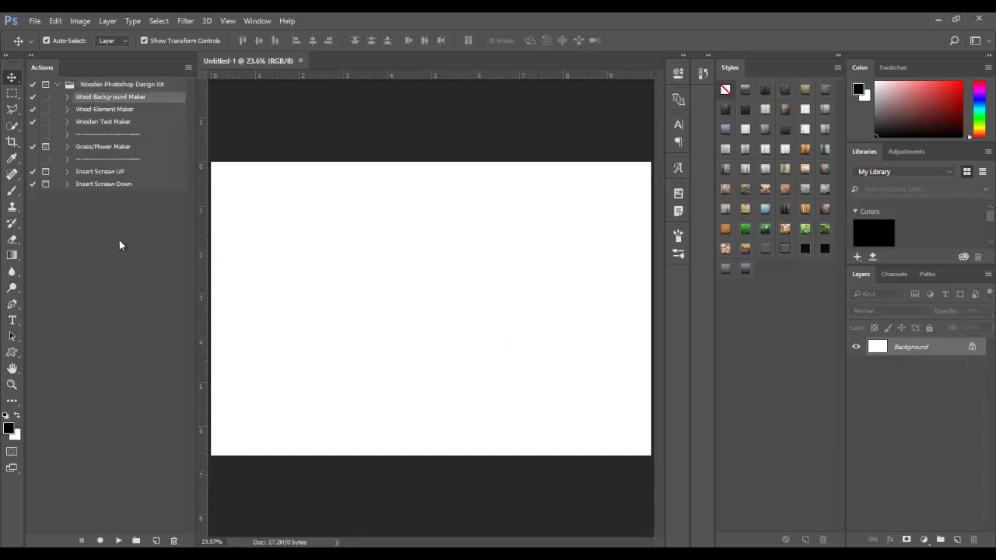
{"action": "left_click", "coordinate": [117, 541]}
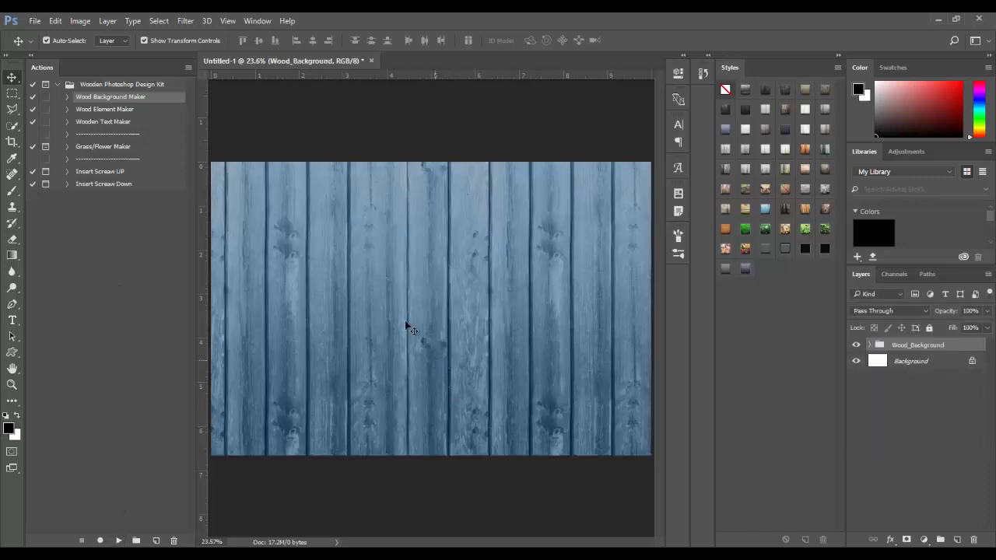
{"action": "left_click", "coordinate": [869, 345]}
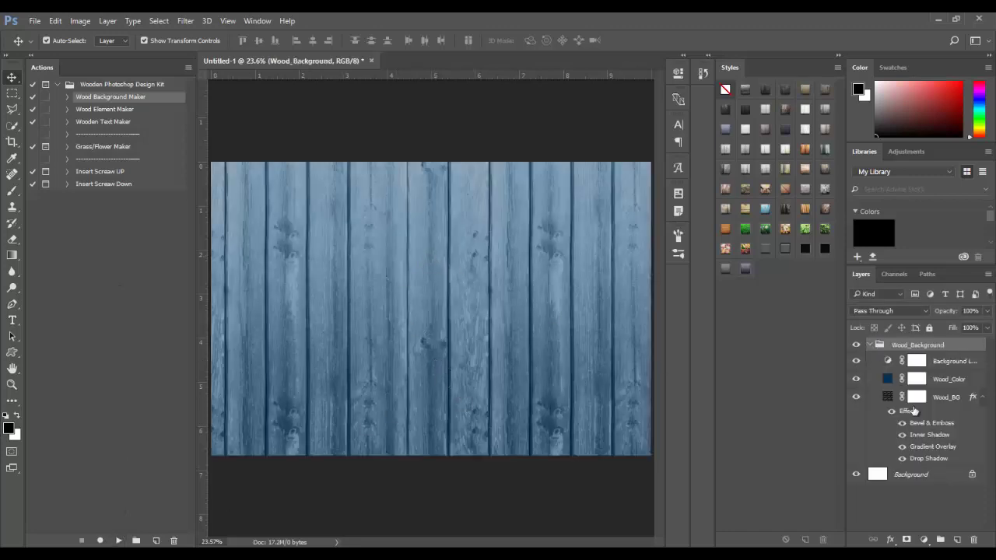
{"action": "left_click", "coordinate": [887, 398]}
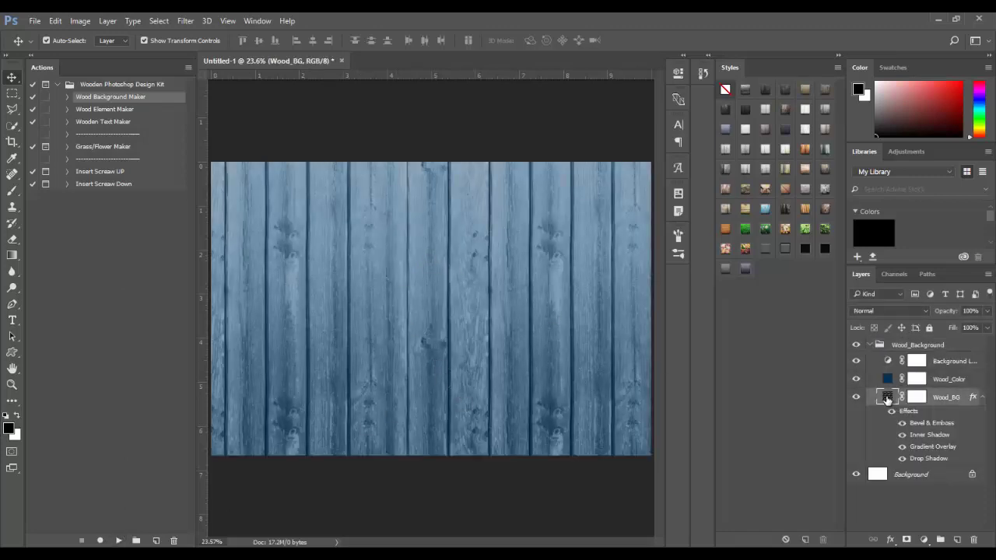
{"action": "double_click", "coordinate": [887, 398]}
{"action": "left_click", "coordinate": [783, 226]}
{"action": "left_click", "coordinate": [755, 264]}
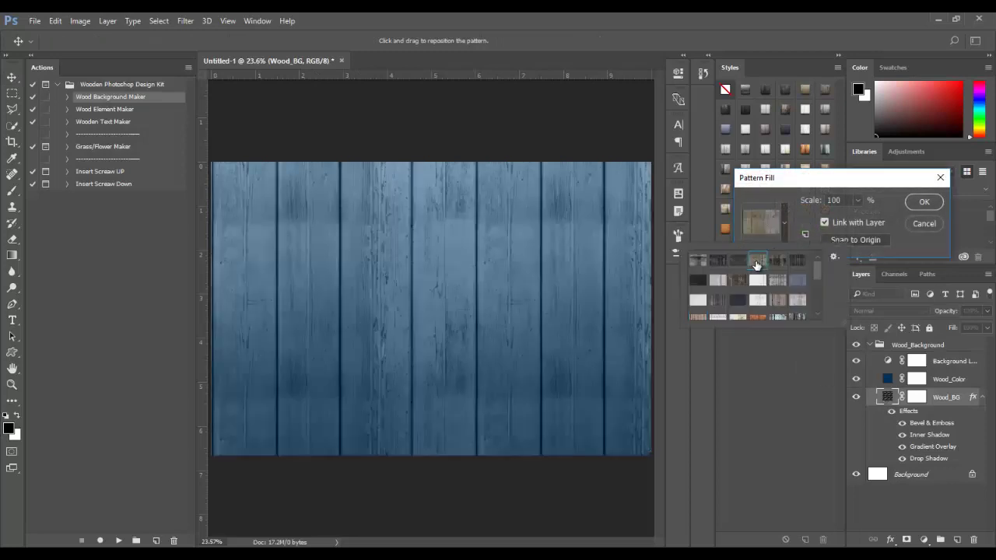
{"action": "left_click", "coordinate": [739, 265]}
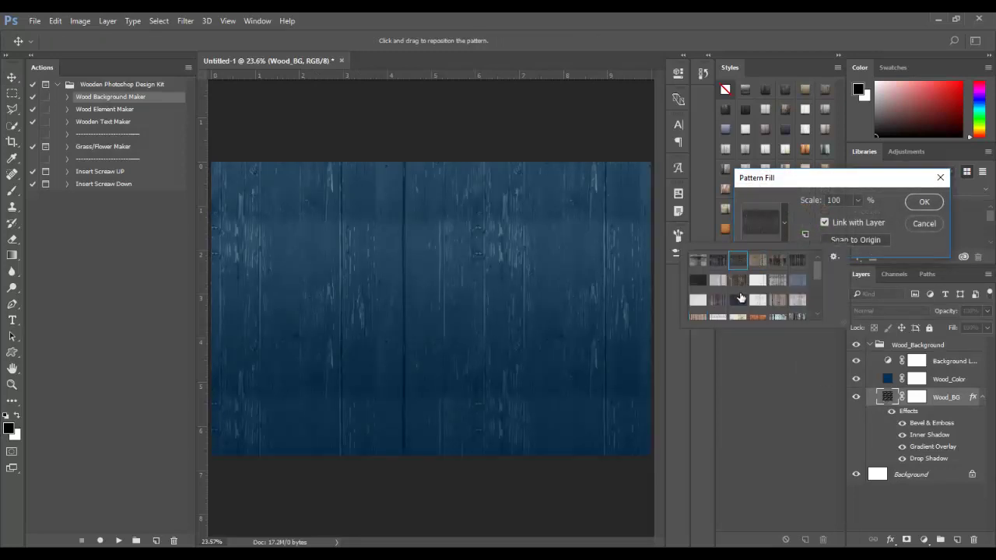
{"action": "left_click", "coordinate": [737, 299]}
{"action": "left_click", "coordinate": [893, 182]}
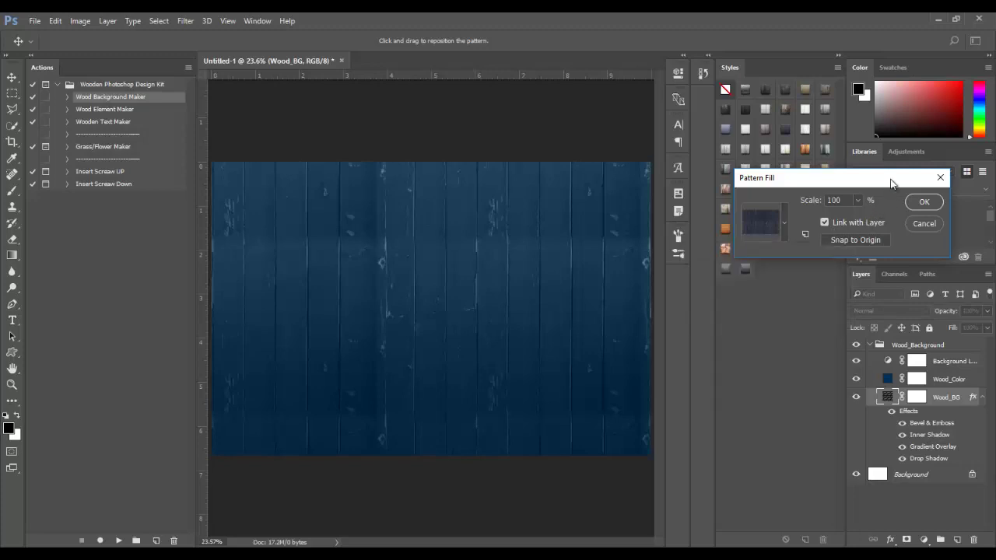
{"action": "left_click", "coordinate": [912, 225]}
{"action": "left_click", "coordinate": [856, 379]}
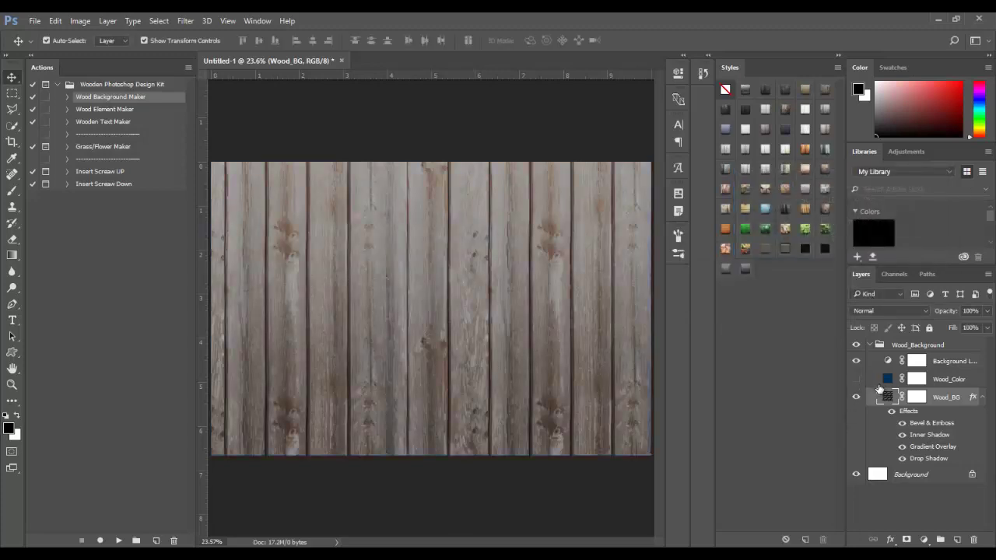
{"action": "double_click", "coordinate": [887, 397]}
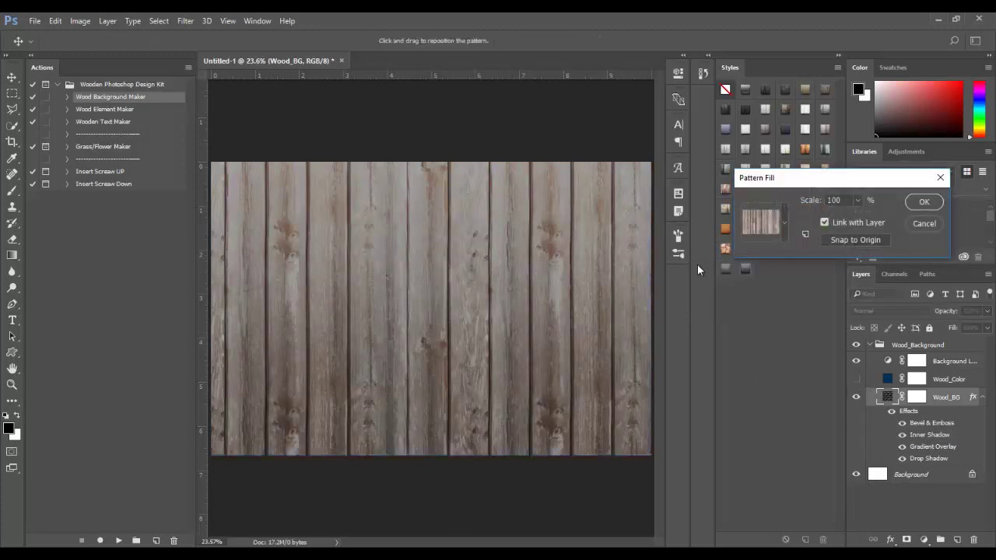
{"action": "left_click", "coordinate": [783, 225]}
{"action": "scroll", "coordinate": [746, 288], "scroll_direction": "down", "scroll_amount": 2}
{"action": "scroll", "coordinate": [739, 289], "scroll_direction": "down", "scroll_amount": 2}
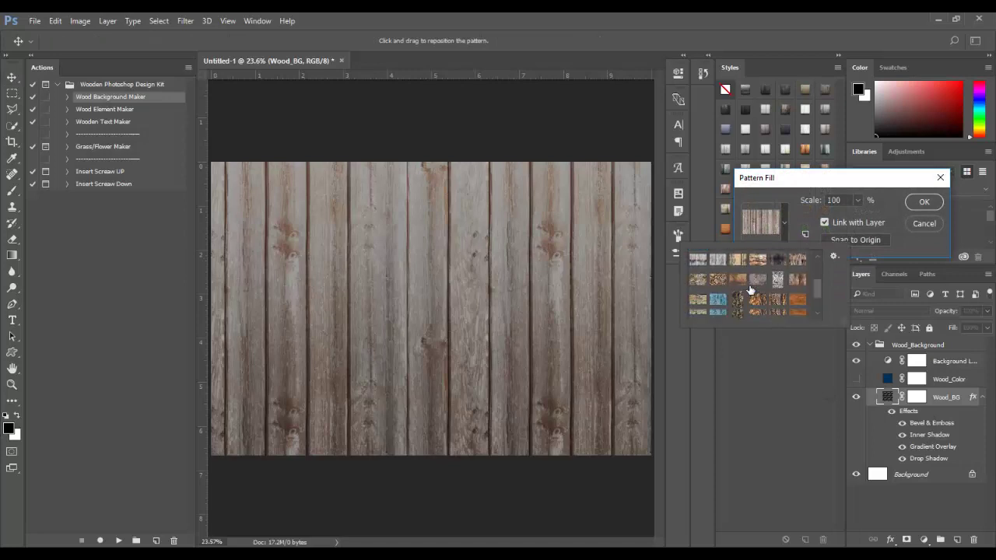
{"action": "scroll", "coordinate": [728, 291], "scroll_direction": "down", "scroll_amount": 2}
{"action": "scroll", "coordinate": [722, 292], "scroll_direction": "up", "scroll_amount": 1}
{"action": "left_click", "coordinate": [733, 270]}
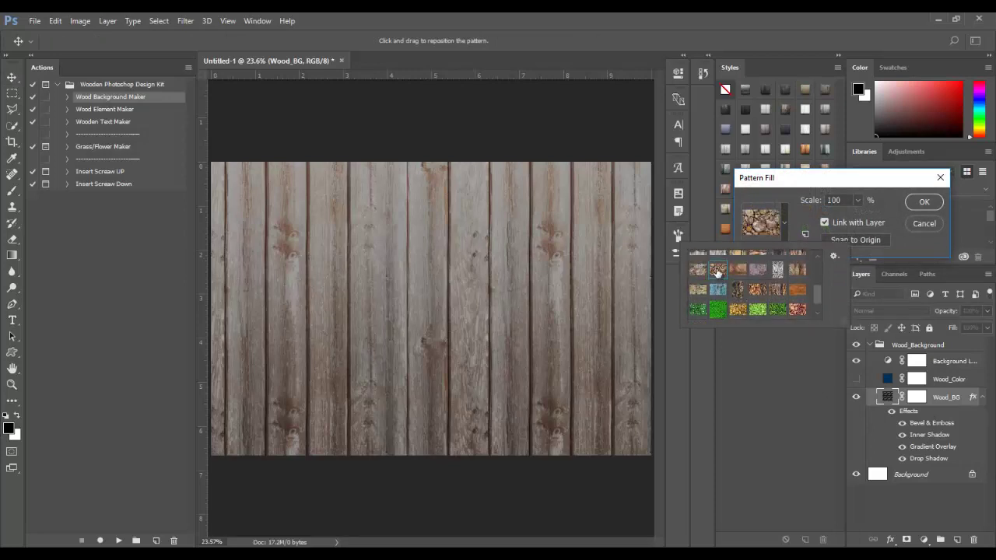
{"action": "left_click", "coordinate": [738, 270]}
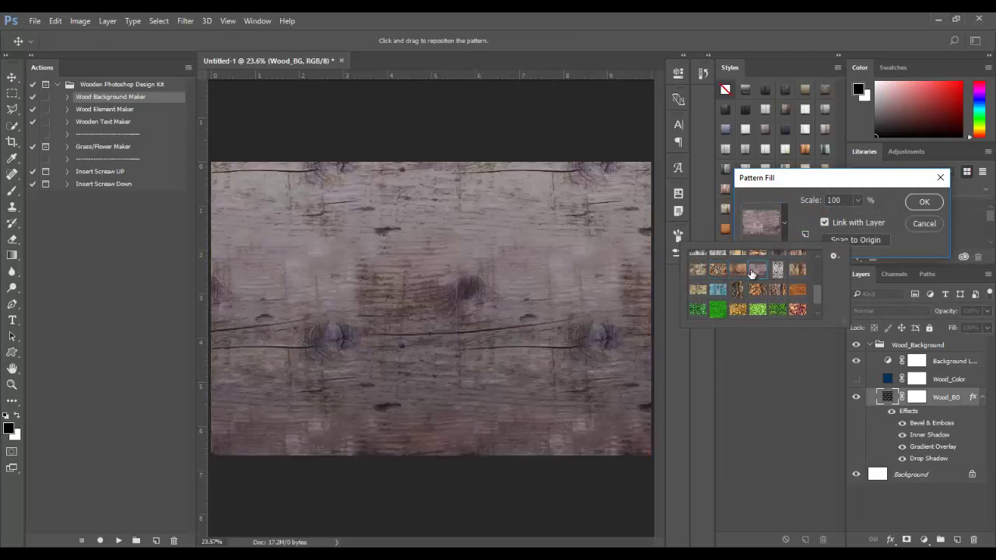
{"action": "left_click", "coordinate": [776, 271]}
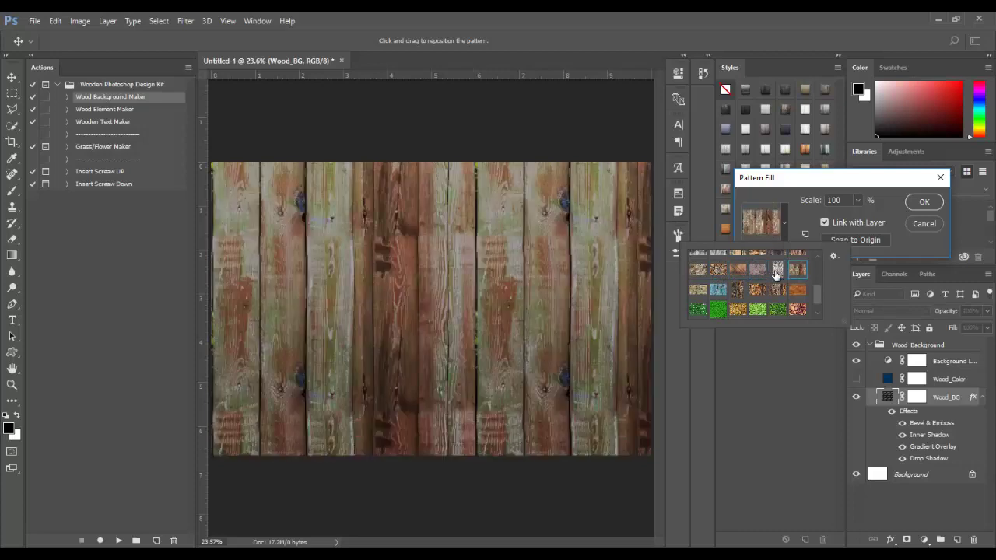
{"action": "left_click", "coordinate": [775, 274]}
{"action": "left_click", "coordinate": [715, 272]}
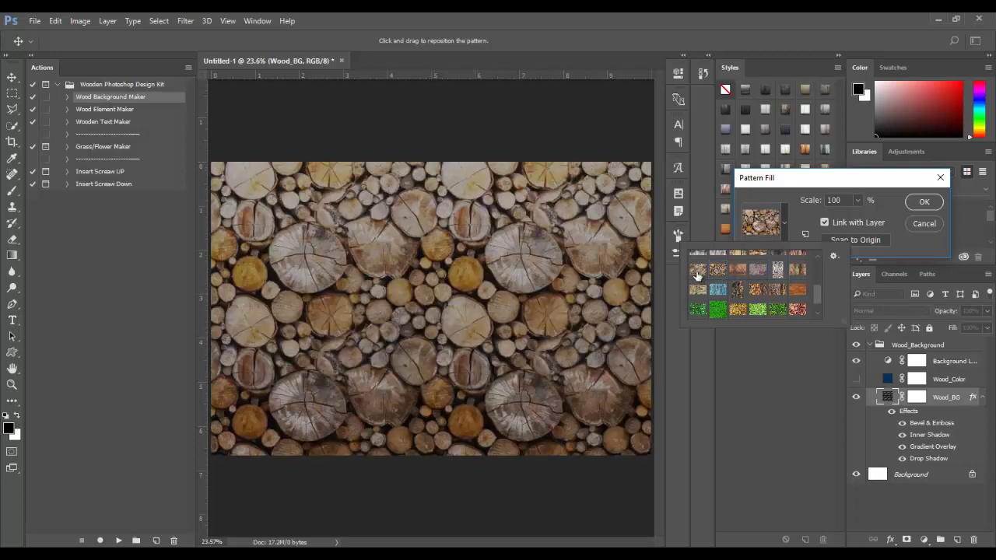
{"action": "left_click", "coordinate": [697, 272]}
{"action": "scroll", "coordinate": [696, 272], "scroll_direction": "up", "scroll_amount": 2}
{"action": "left_click", "coordinate": [717, 271]}
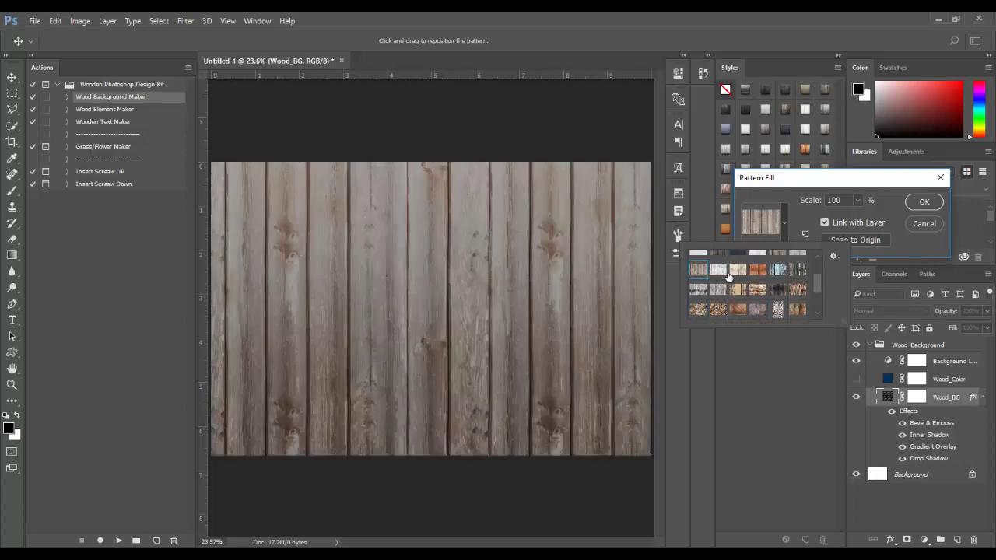
{"action": "scroll", "coordinate": [727, 277], "scroll_direction": "up", "scroll_amount": 1}
{"action": "left_click", "coordinate": [717, 279]}
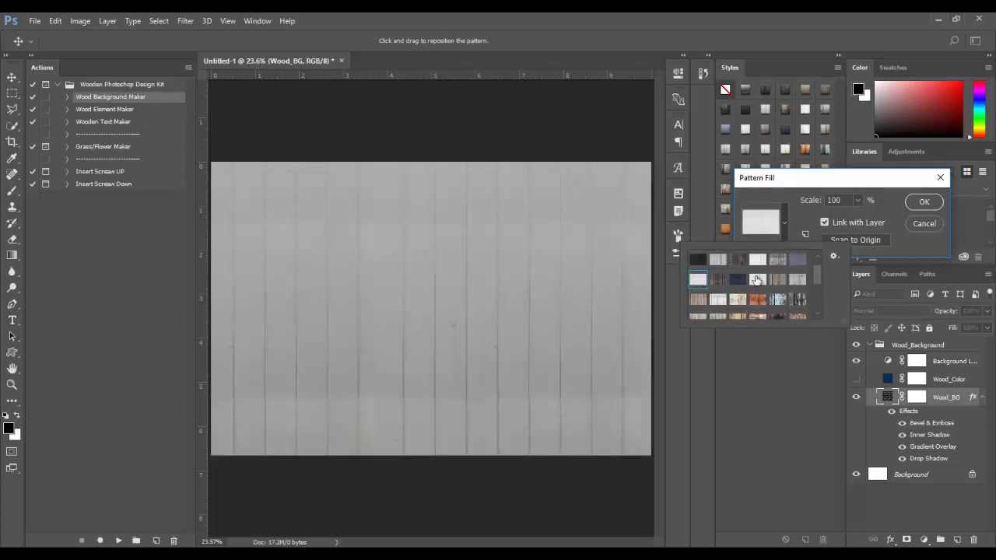
{"action": "left_click", "coordinate": [757, 279]}
{"action": "left_click", "coordinate": [798, 280]}
{"action": "left_click", "coordinate": [796, 260]}
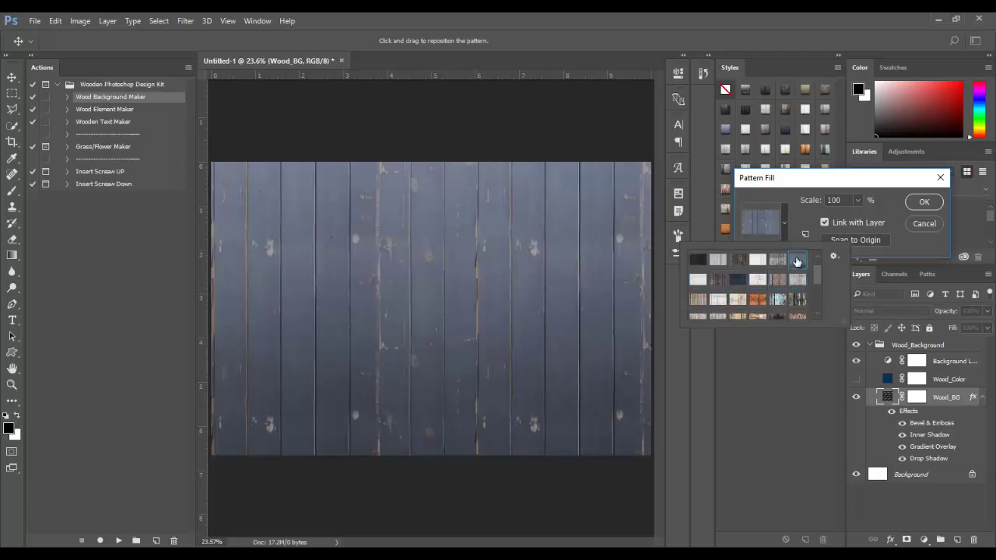
{"action": "scroll", "coordinate": [797, 265], "scroll_direction": "up", "scroll_amount": 1}
{"action": "left_click", "coordinate": [777, 282]}
{"action": "left_click", "coordinate": [756, 280]}
{"action": "left_click", "coordinate": [744, 282]}
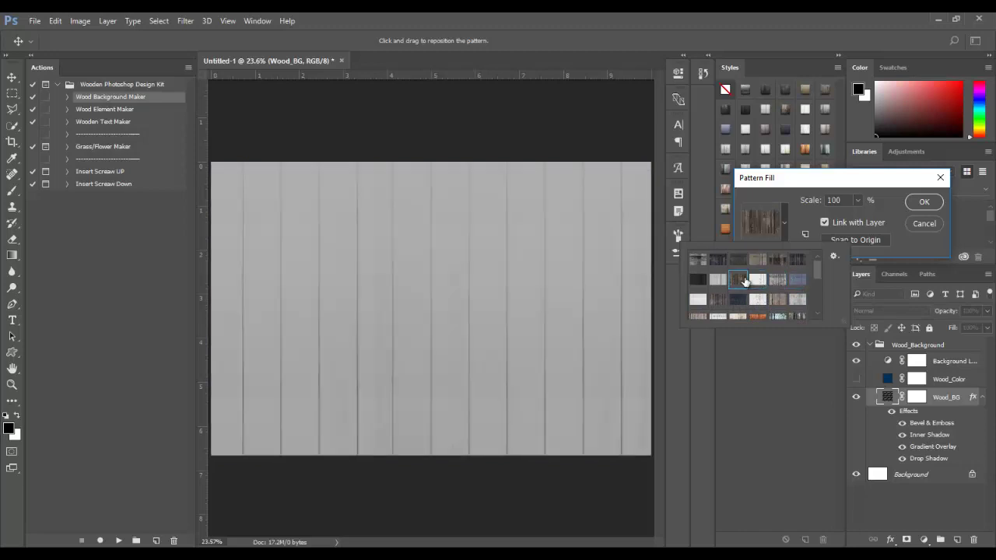
{"action": "left_click", "coordinate": [717, 279]}
{"action": "left_click", "coordinate": [733, 282]}
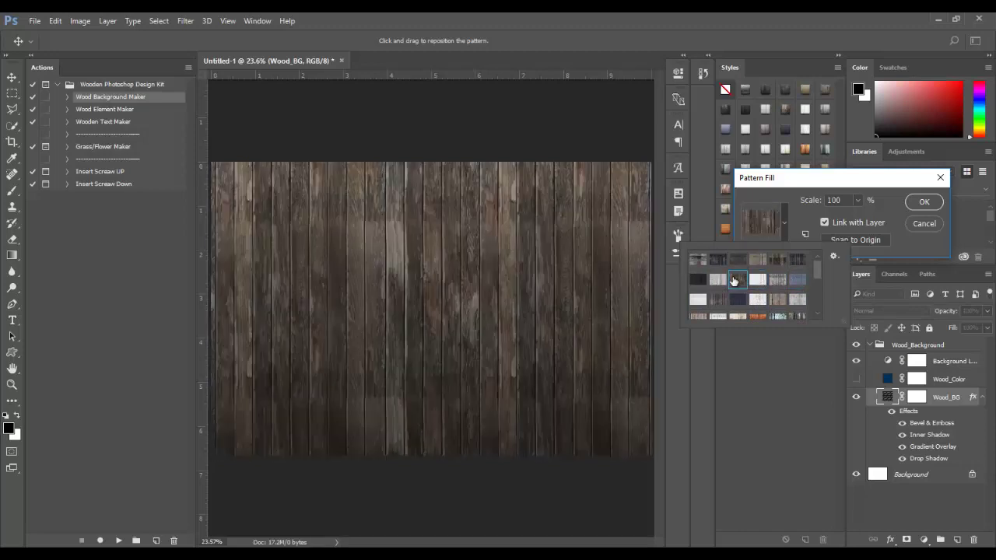
{"action": "left_click", "coordinate": [911, 237]}
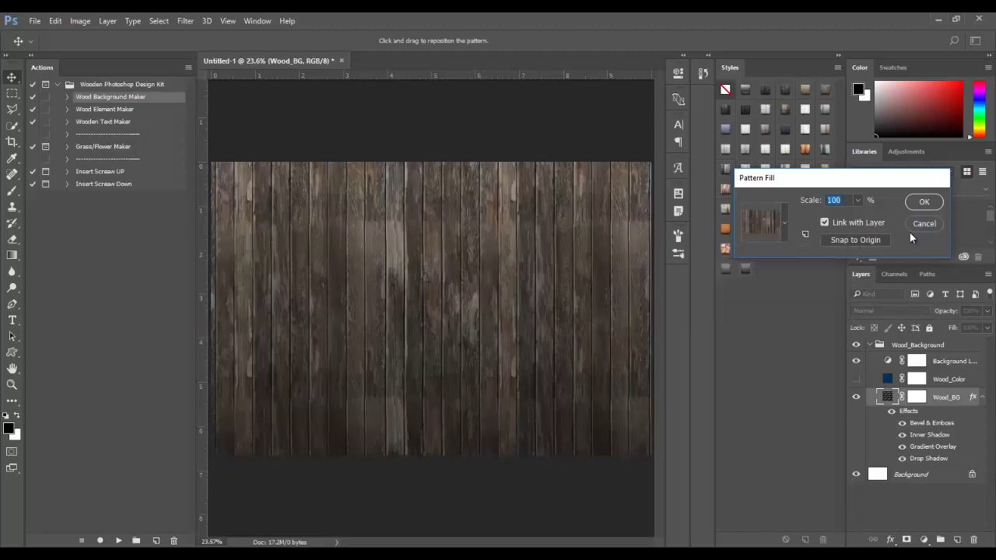
{"action": "left_click", "coordinate": [855, 379]}
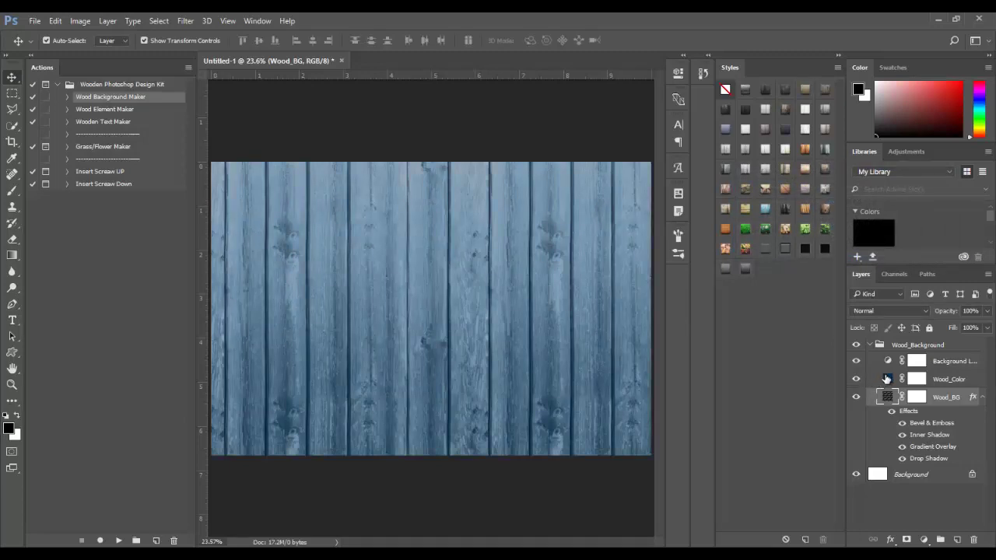
{"action": "double_click", "coordinate": [886, 379]}
Preview an orange hue for Wood_Color, then cancel to keep the original blue tint
{"action": "mouse_move", "coordinate": [712, 407]}
{"action": "left_mouse_down"}
{"action": "mouse_move", "coordinate": [721, 466]}
{"action": "mouse_move", "coordinate": [729, 412]}
{"action": "left_mouse_up"}
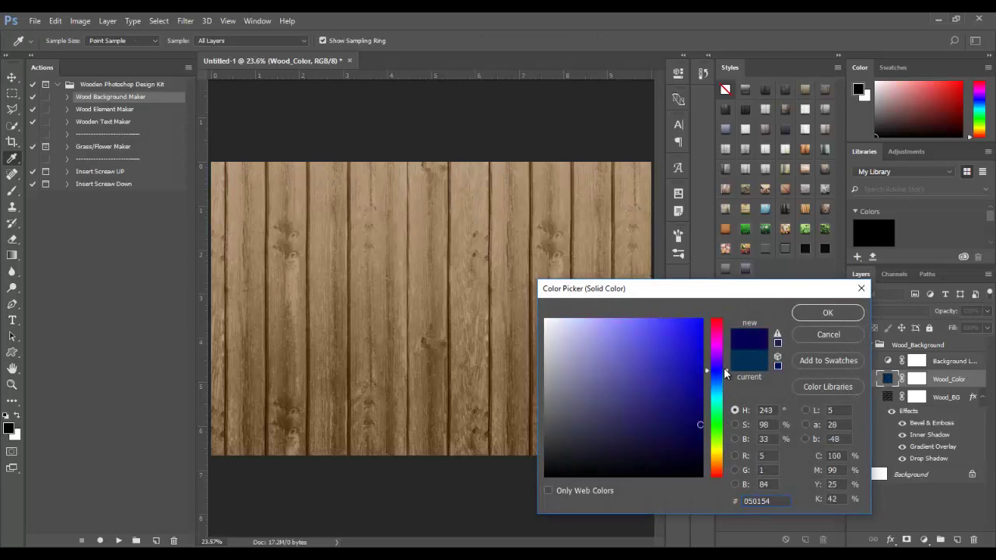
{"action": "left_click", "coordinate": [828, 334]}
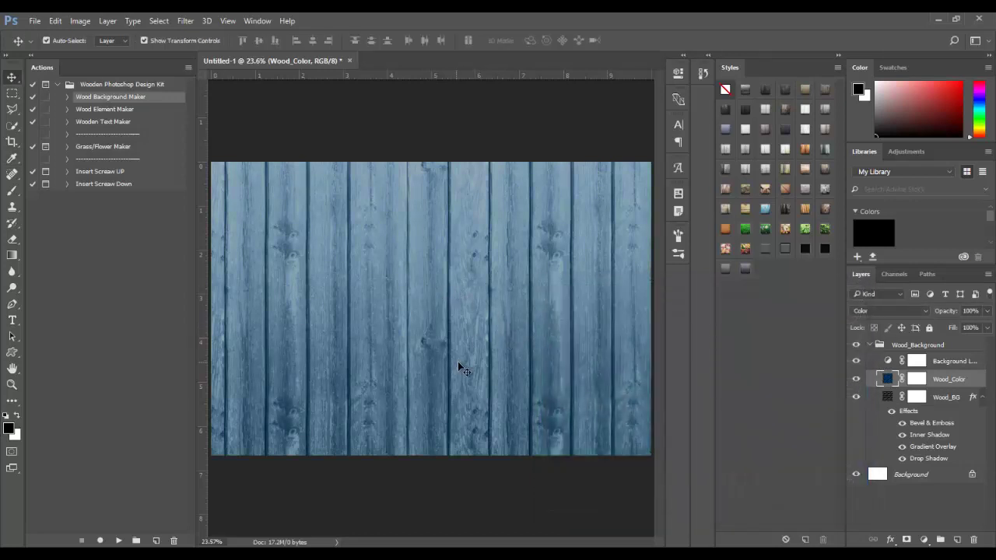
Draw the rough torn-plank custom shape across the canvas centre
{"action": "left_click_drag", "start_coordinate": [12, 352], "coordinate": [83, 411]}
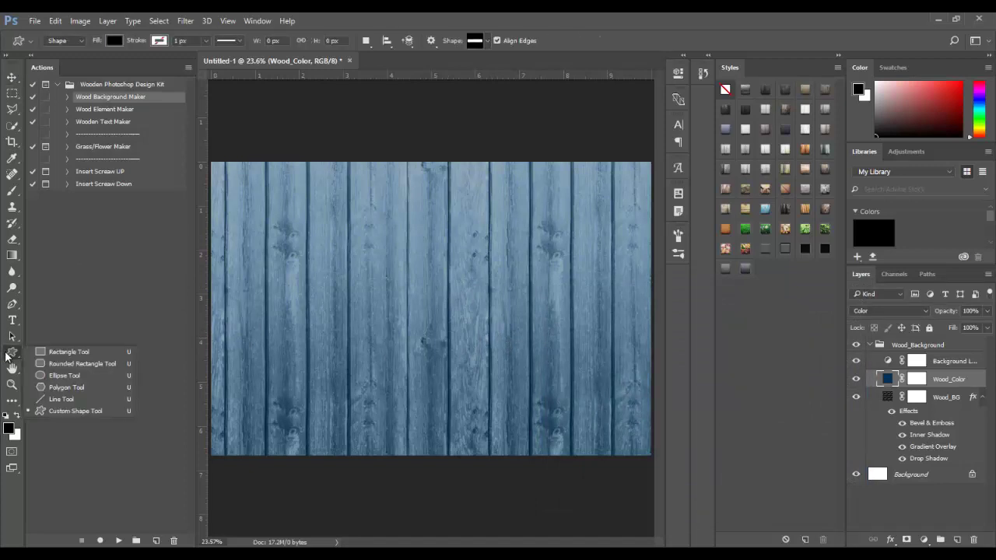
{"action": "left_click", "coordinate": [83, 411]}
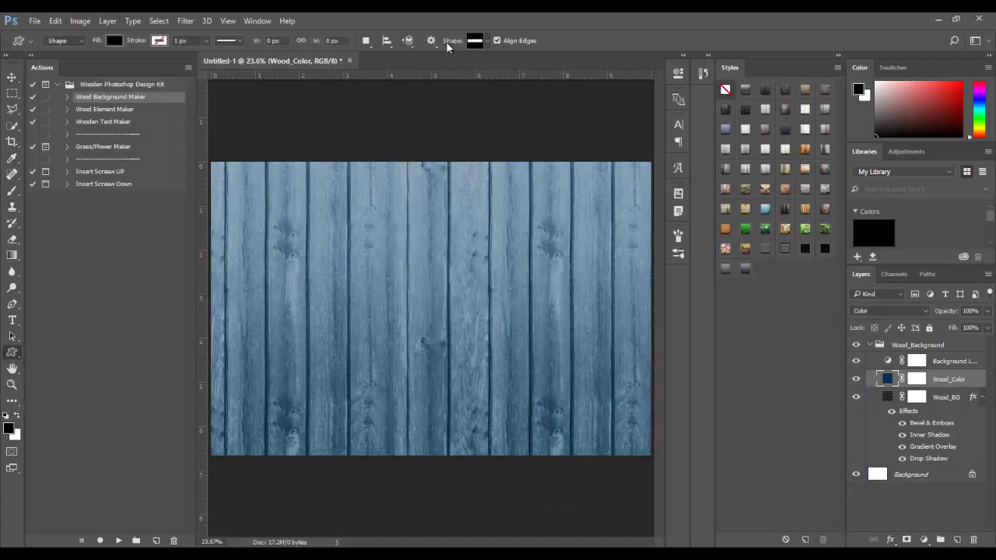
{"action": "left_click", "coordinate": [487, 41]}
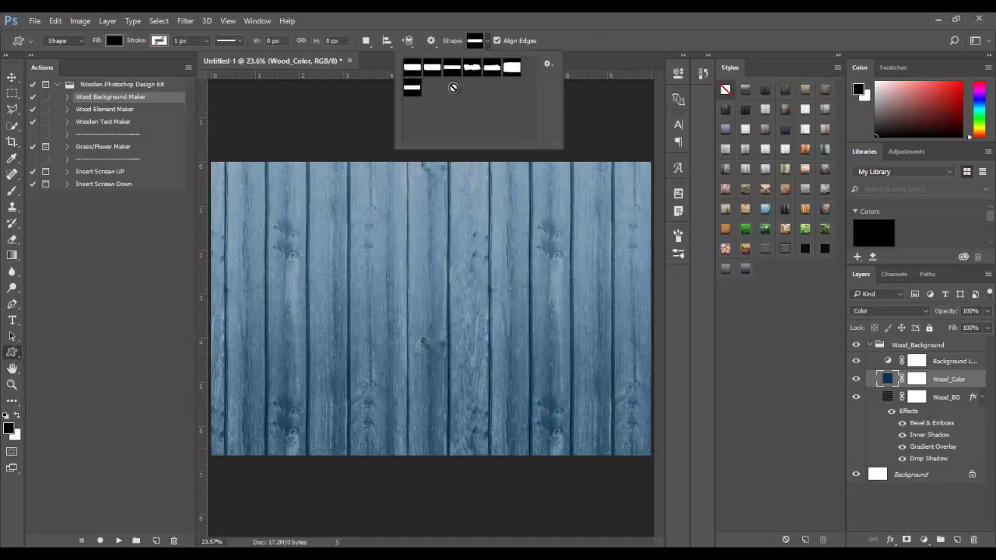
{"action": "left_click", "coordinate": [471, 68]}
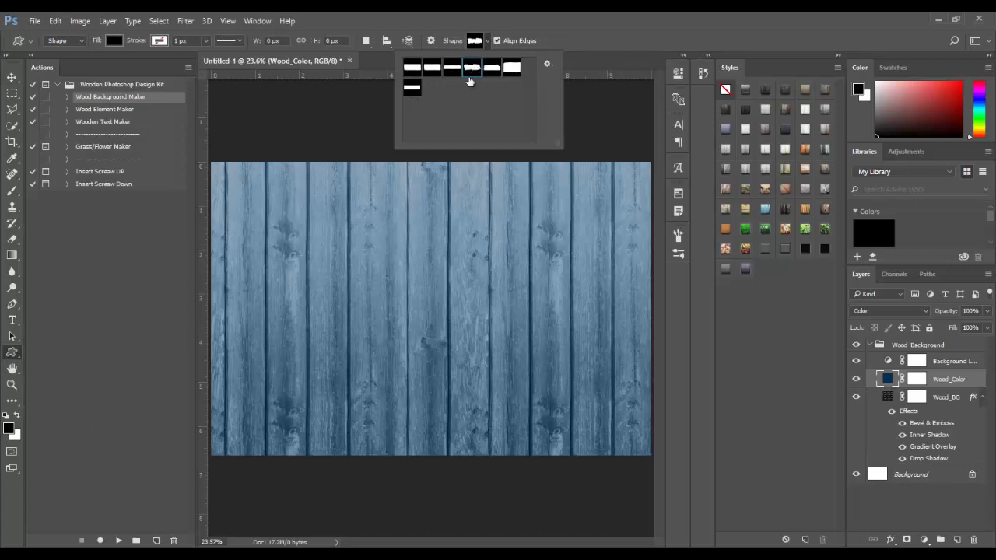
{"action": "left_click", "coordinate": [283, 250]}
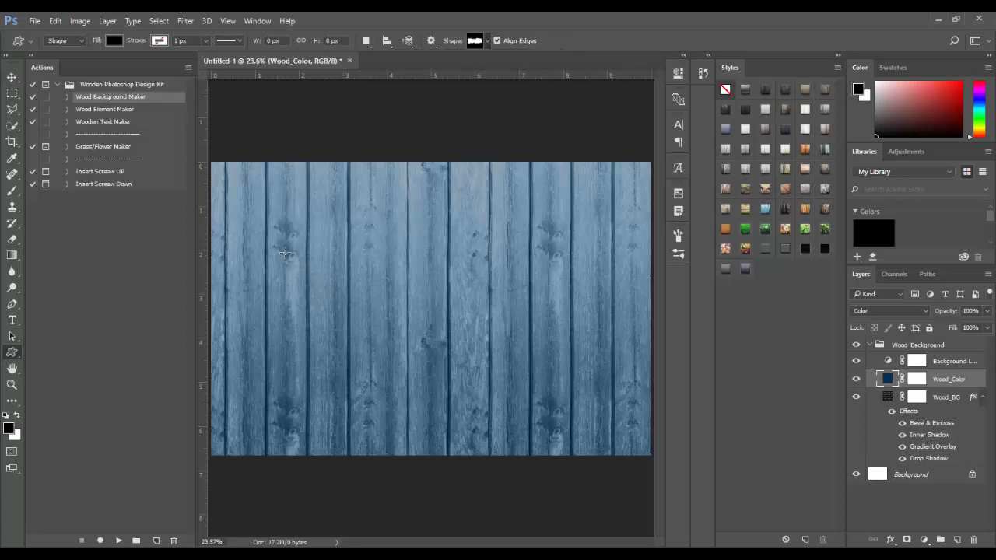
{"action": "mouse_move", "coordinate": [282, 273]}
{"action": "left_mouse_down"}
{"action": "mouse_move", "coordinate": [606, 394]}
{"action": "mouse_move", "coordinate": [618, 376]}
{"action": "left_mouse_up"}
Enlarge and centre the torn sign shape, then commit the transform
{"action": "key", "text": "v"}
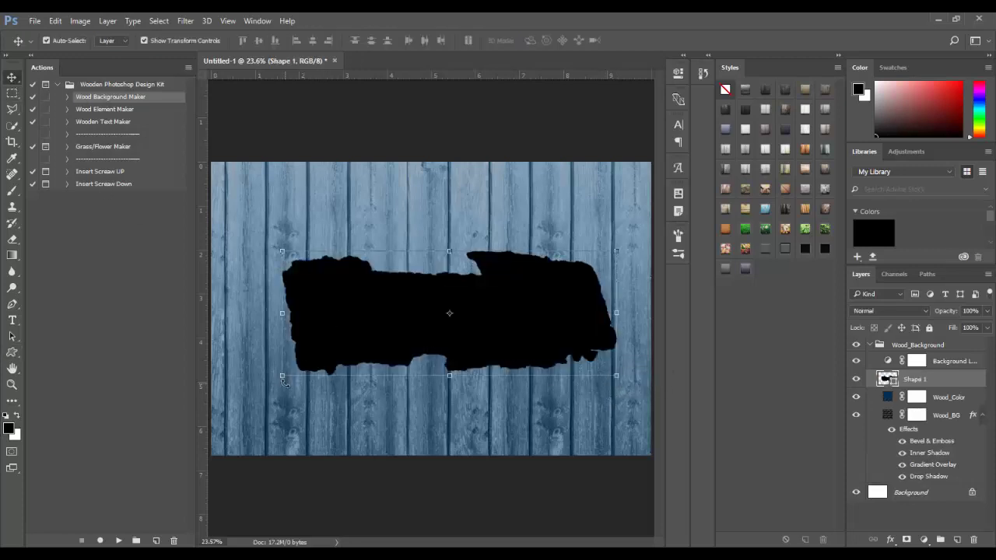
{"action": "left_click_drag", "start_coordinate": [284, 376], "coordinate": [247, 416]}
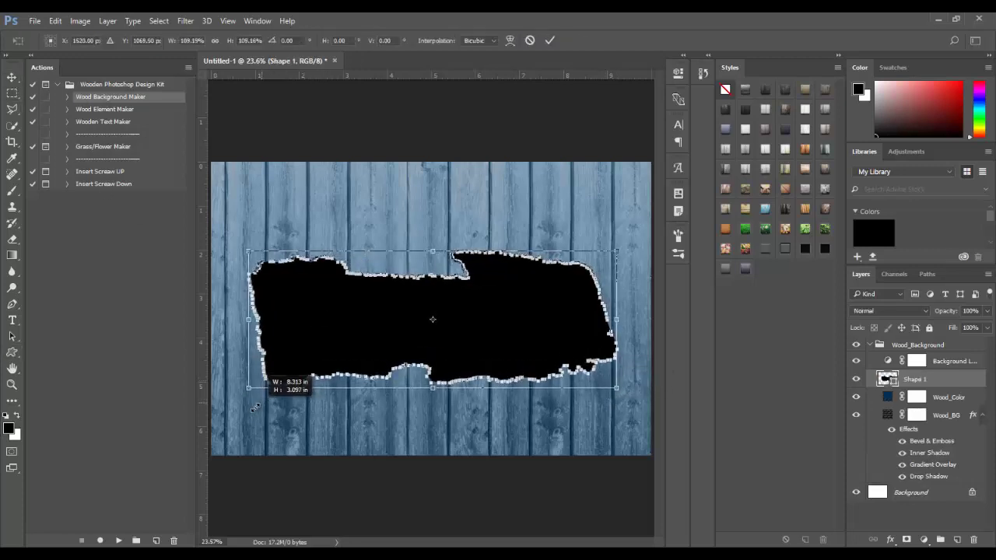
{"action": "left_click_drag", "start_coordinate": [509, 344], "coordinate": [513, 331]}
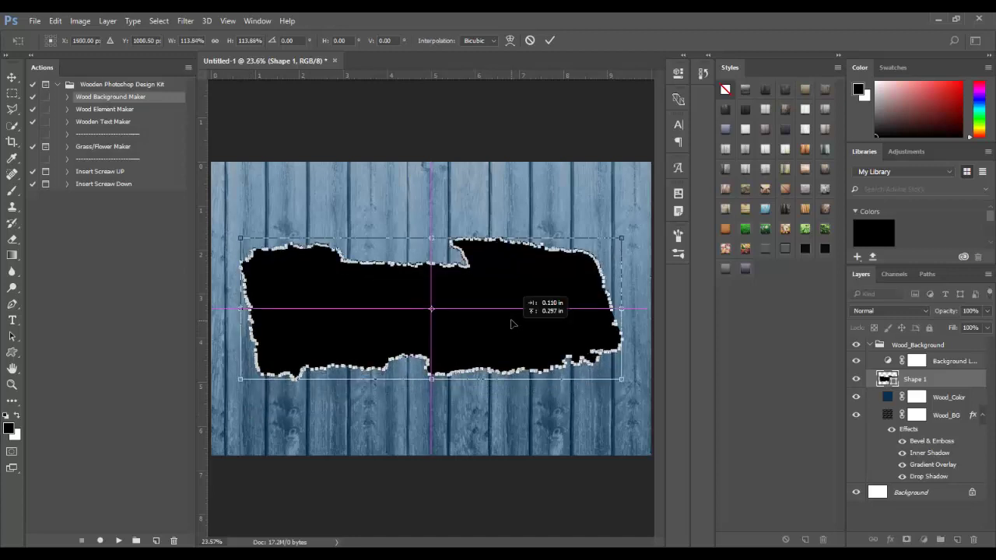
{"action": "left_click_drag", "start_coordinate": [512, 322], "coordinate": [512, 322]}
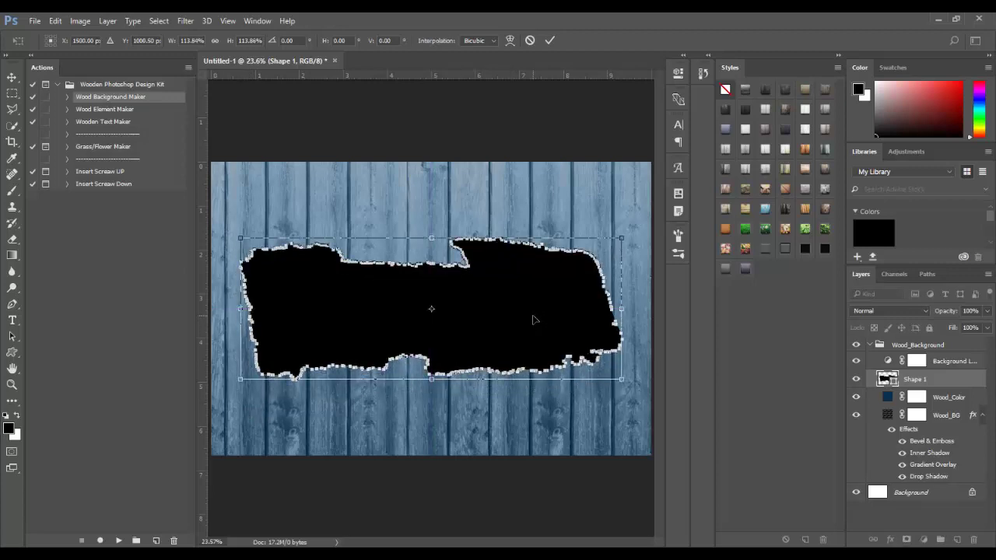
{"action": "key", "text": "Return"}
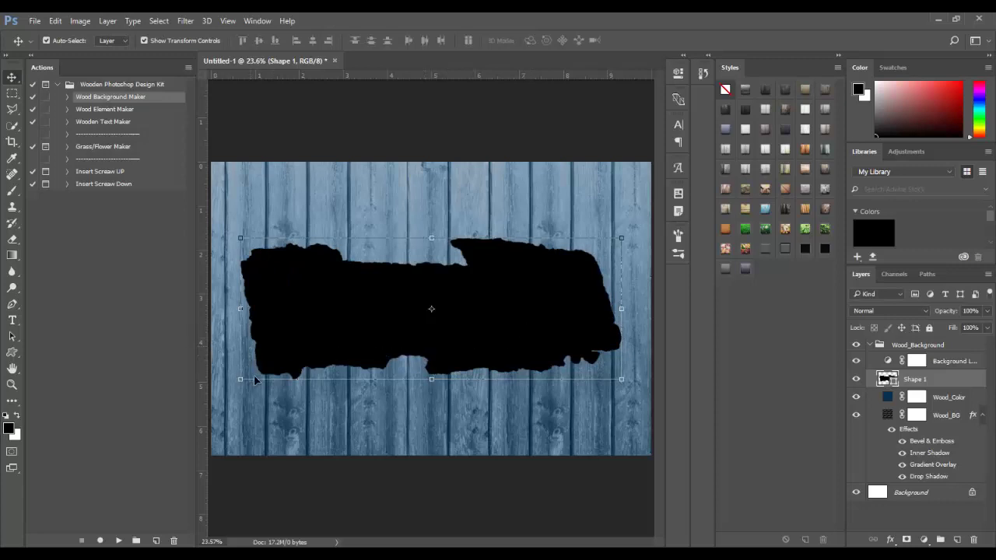
{"action": "key", "text": "ctrl+h"}
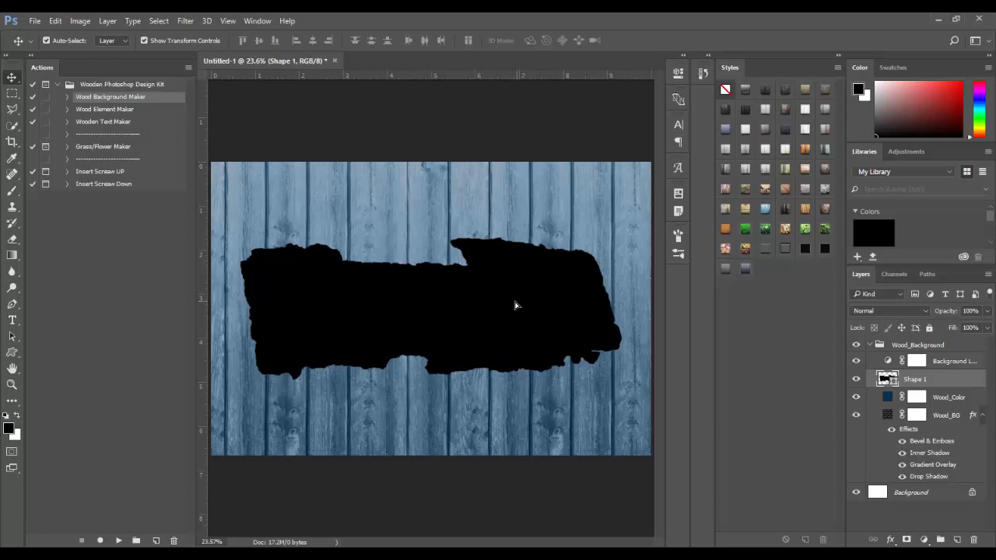
{"action": "left_click", "coordinate": [515, 305]}
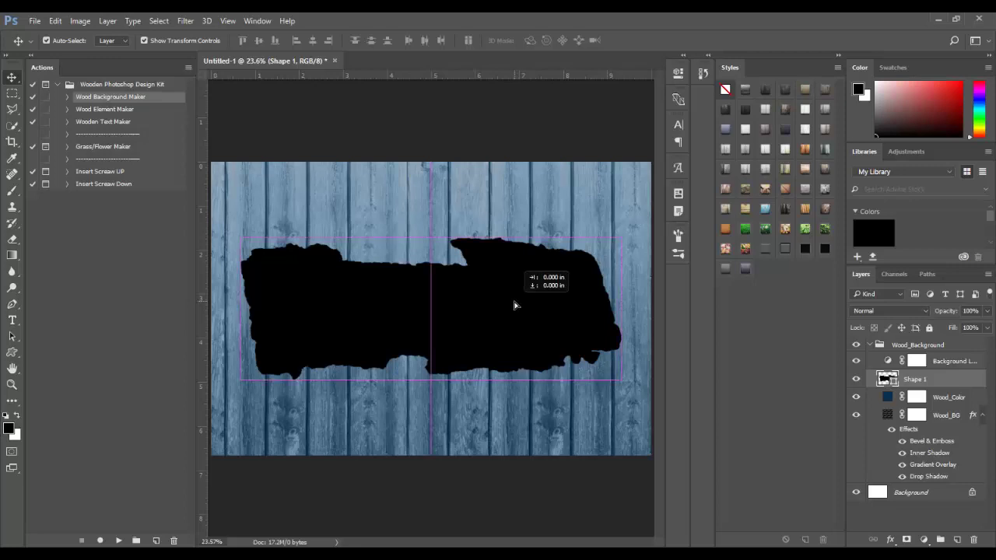
{"action": "left_click", "coordinate": [112, 116]}
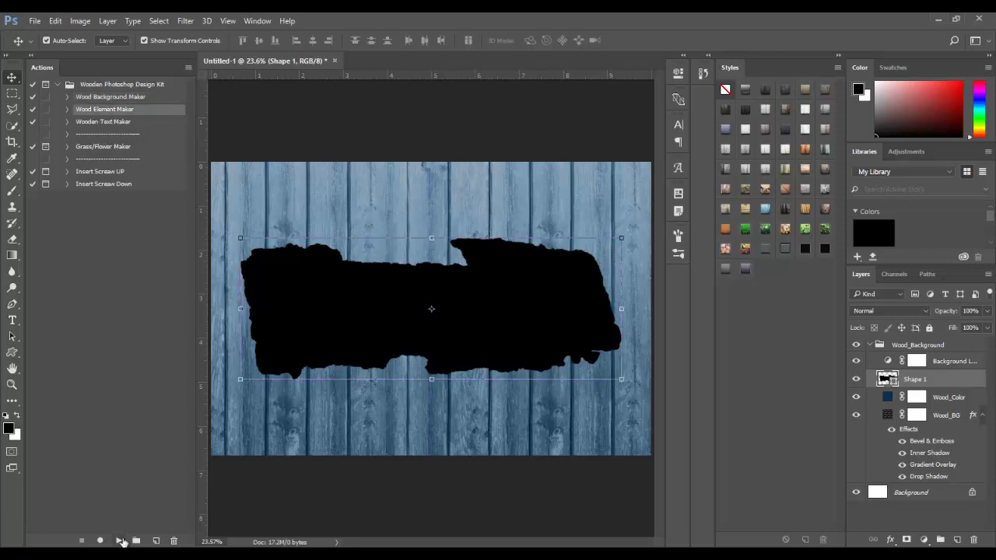
Run Wood Element Maker on the shape and open the Your Element group's Wood pattern fill
{"action": "left_click", "coordinate": [119, 541]}
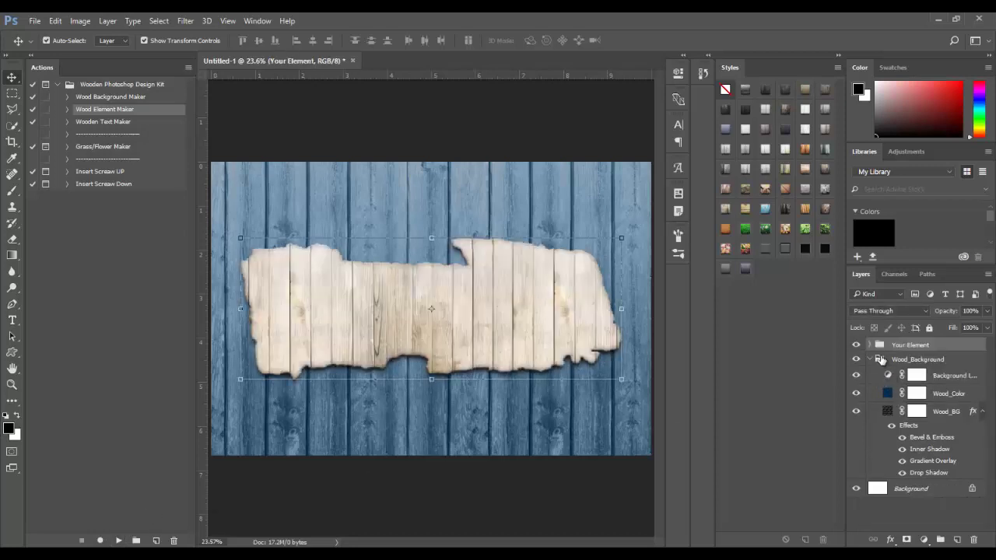
{"action": "left_click", "coordinate": [868, 358]}
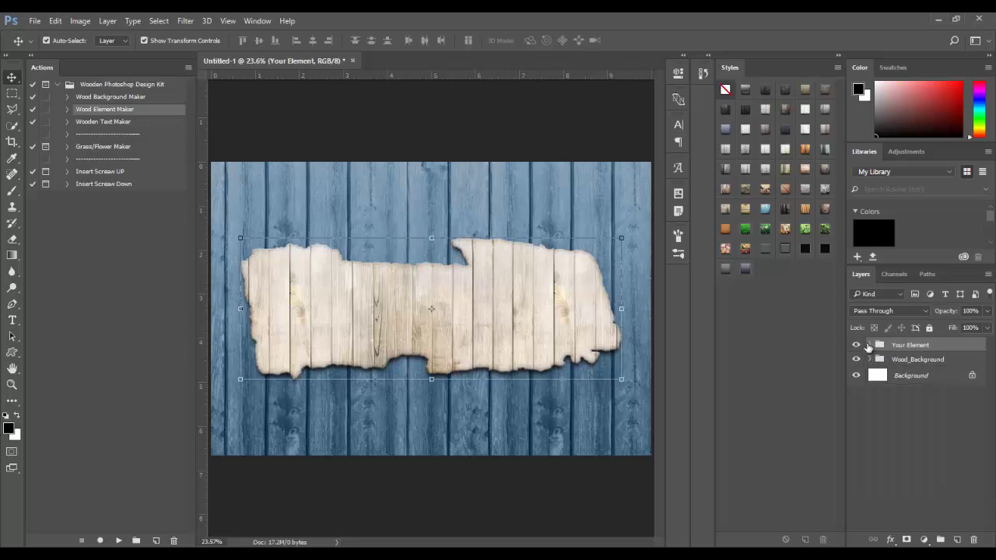
{"action": "left_click", "coordinate": [870, 344]}
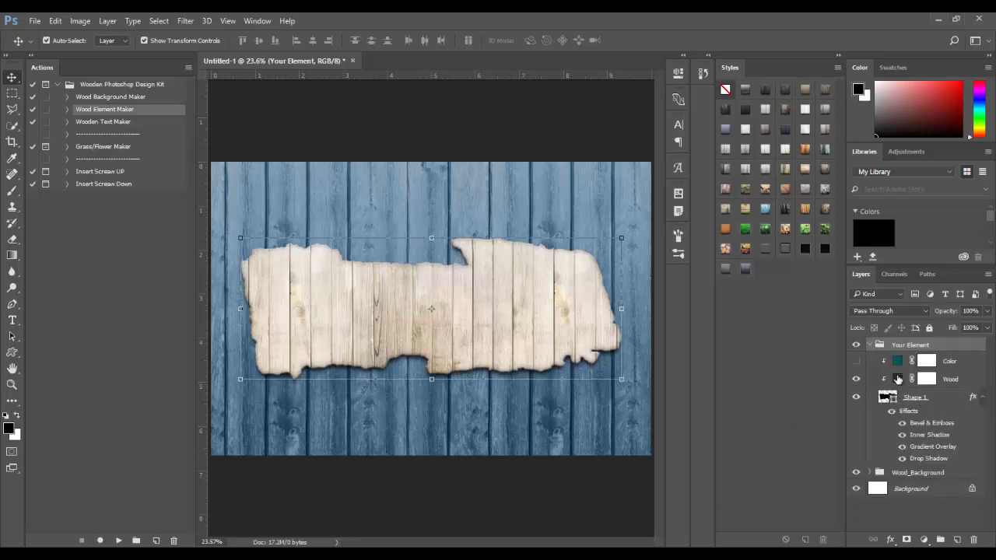
{"action": "left_click", "coordinate": [898, 380]}
{"action": "double_click", "coordinate": [899, 379]}
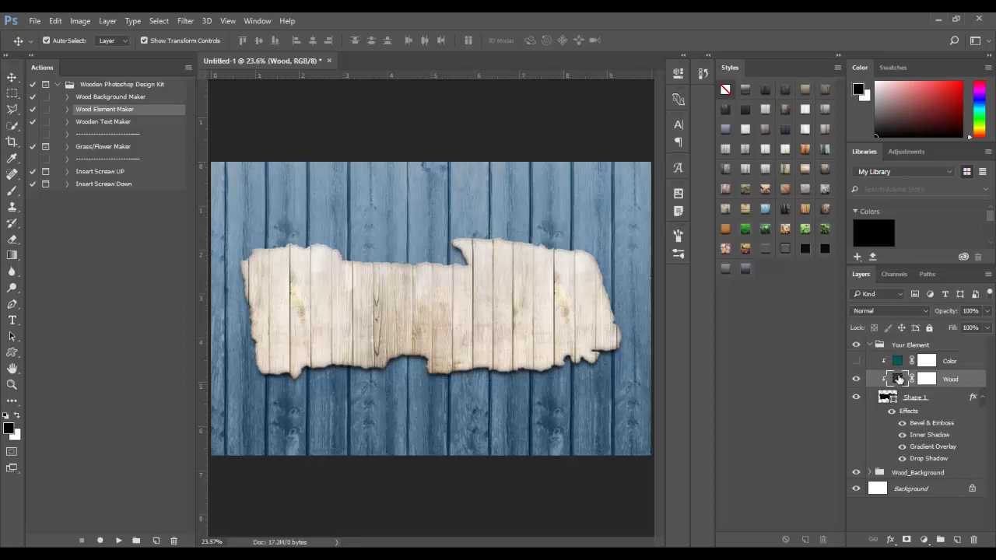
Try bark patterns and apply a knotty brown plank pattern to the sign
{"action": "left_click", "coordinate": [782, 230]}
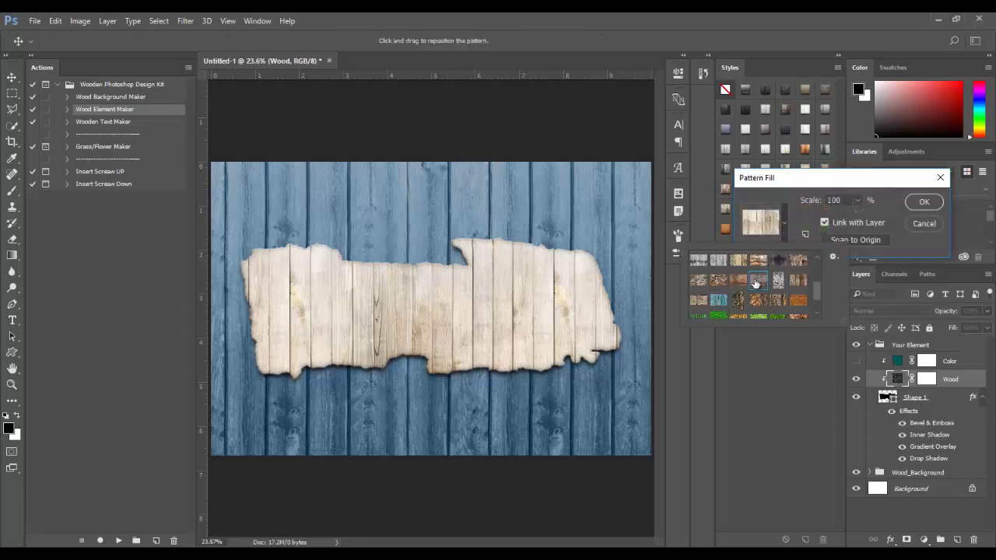
{"action": "left_click", "coordinate": [755, 280]}
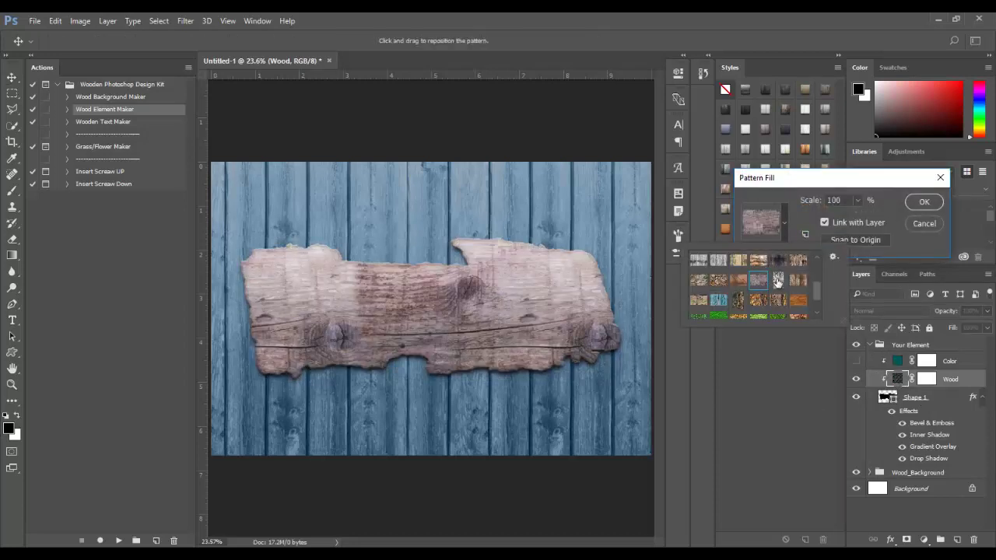
{"action": "left_click", "coordinate": [777, 280]}
{"action": "left_click", "coordinate": [757, 280]}
{"action": "left_click", "coordinate": [921, 202]}
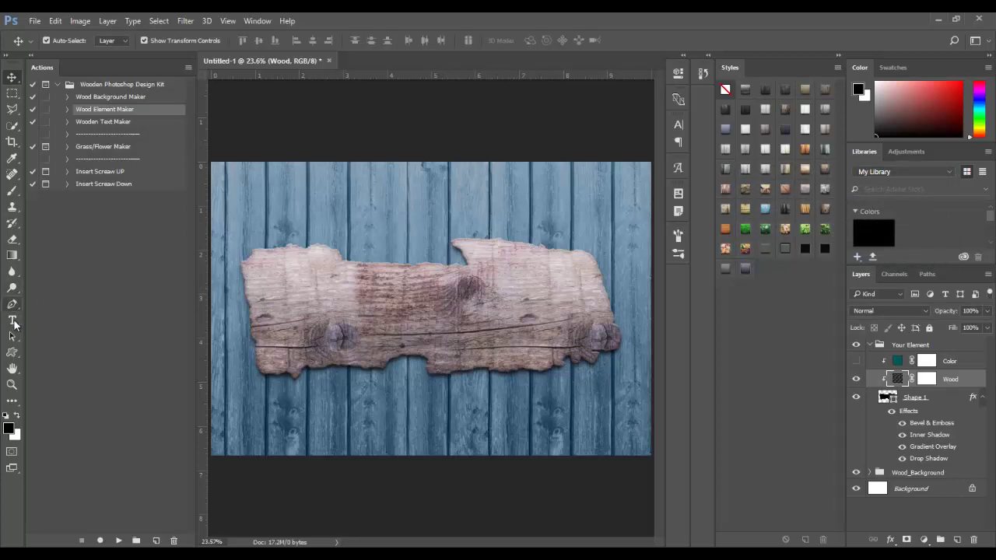
Type WOOD on the sign in the Black font weight
{"action": "left_click", "coordinate": [870, 345]}
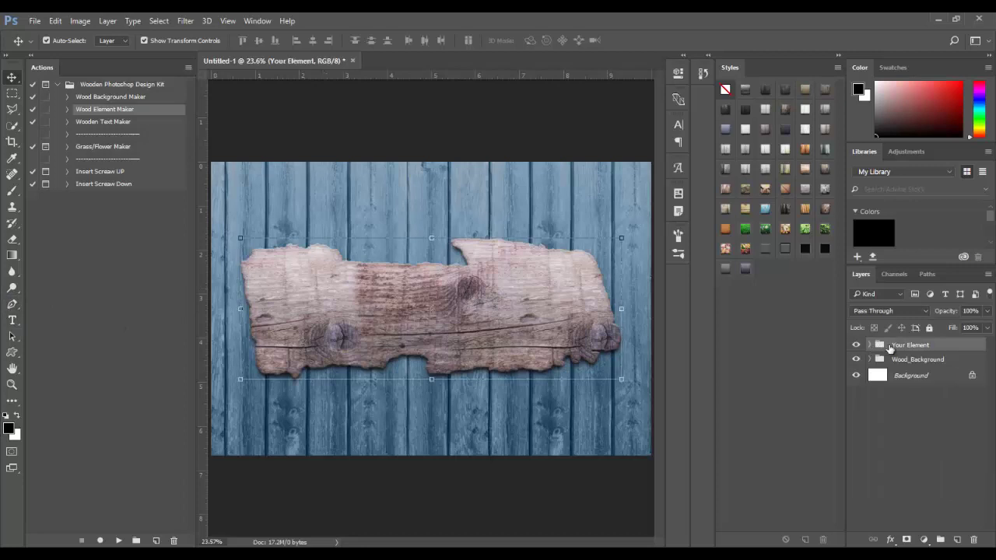
{"action": "left_click", "coordinate": [11, 319]}
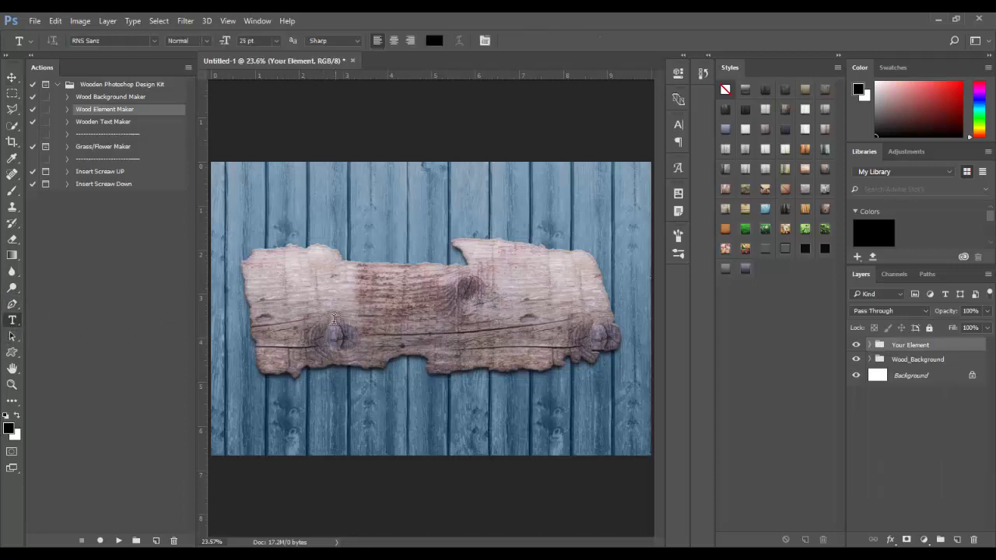
{"action": "left_click", "coordinate": [305, 314]}
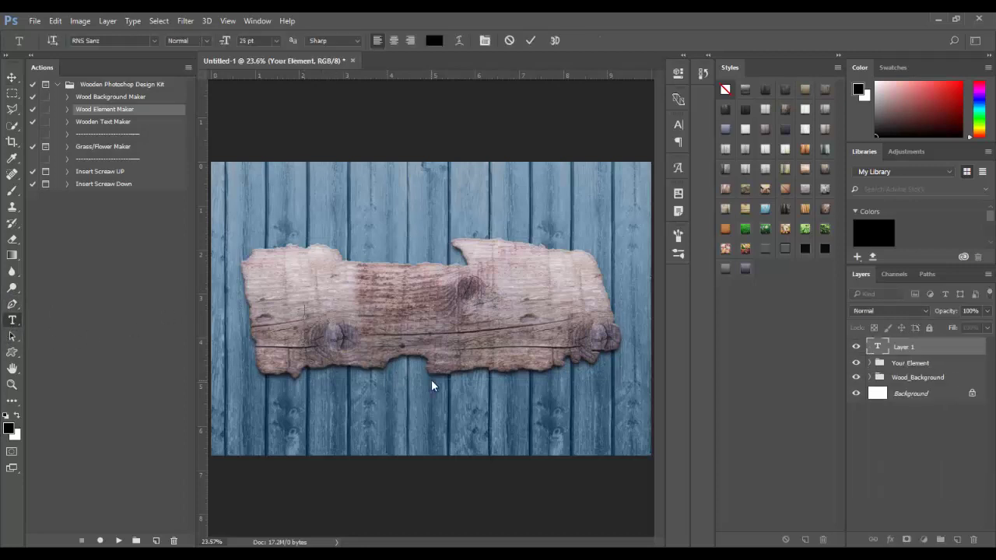
{"action": "type", "text": "WOOOD"}
{"action": "key", "text": "BackSpace"}
{"action": "key", "text": "BackSpace"}
{"action": "type", "text": "D"}
{"action": "key", "text": "ctrl+a"}
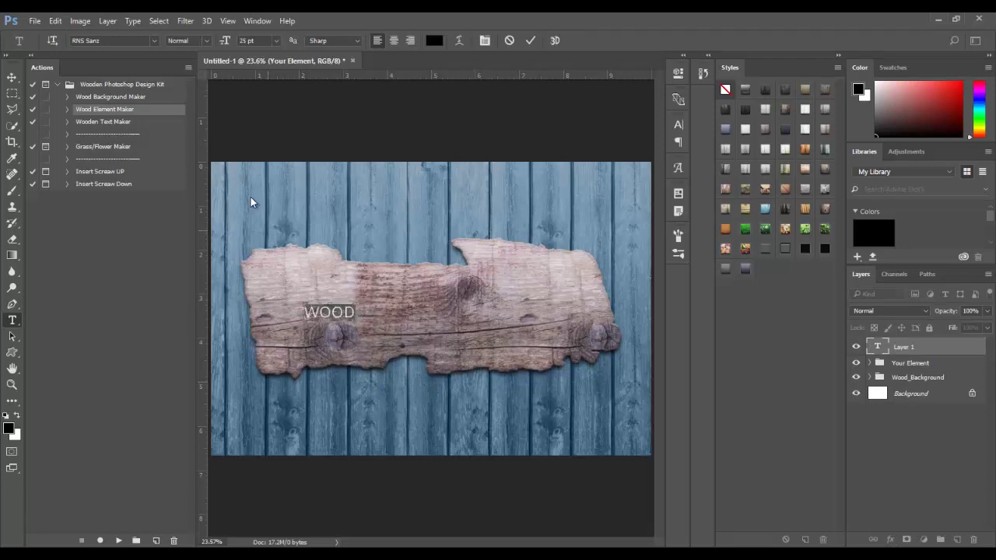
{"action": "left_click", "coordinate": [207, 40]}
{"action": "left_click", "coordinate": [184, 109]}
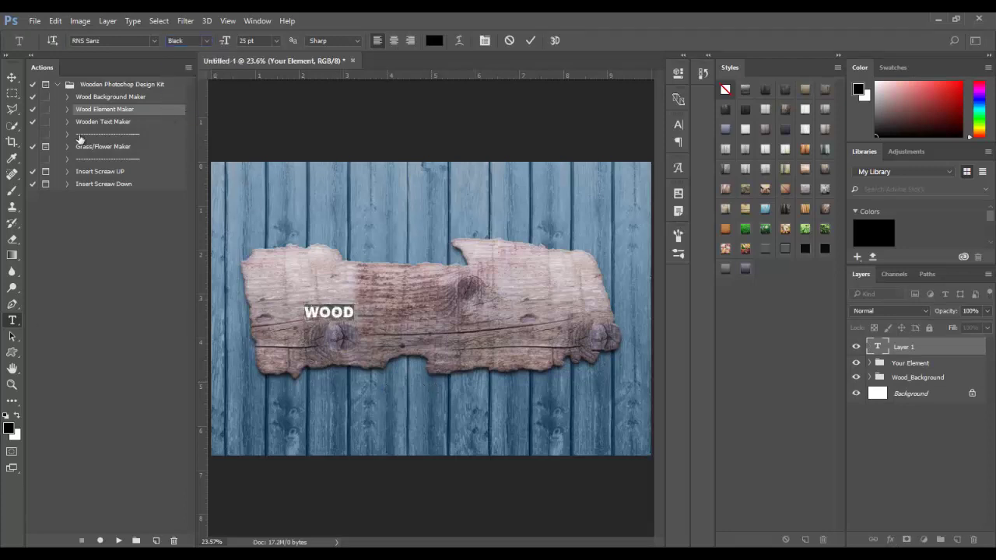
{"action": "left_click", "coordinate": [11, 77]}
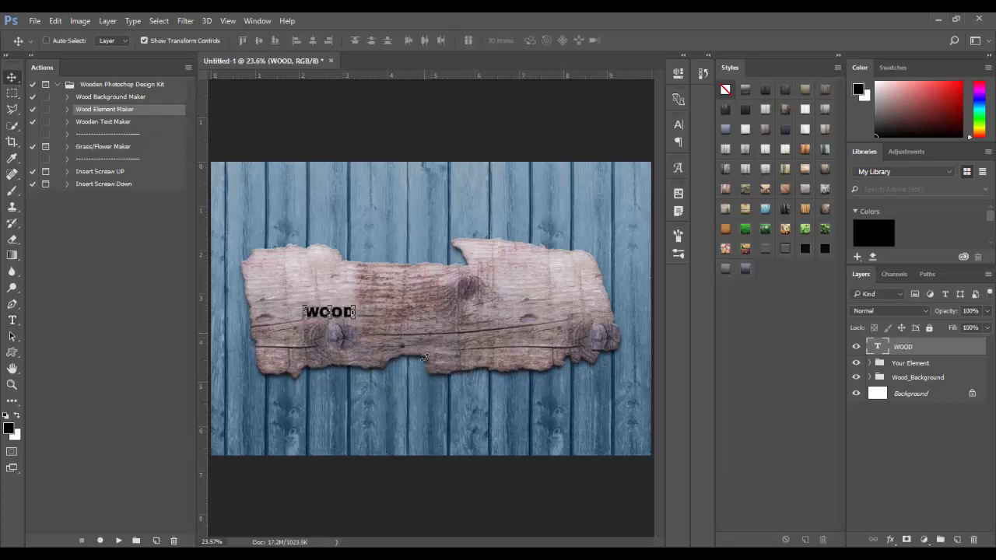
Scale the WOOD text up so it spans the wooden sign
{"action": "key", "text": "ctrl+t"}
{"action": "mouse_move", "coordinate": [374, 327]}
{"action": "left_mouse_down"}
{"action": "mouse_move", "coordinate": [438, 342]}
{"action": "mouse_move", "coordinate": [541, 345]}
{"action": "left_mouse_up"}
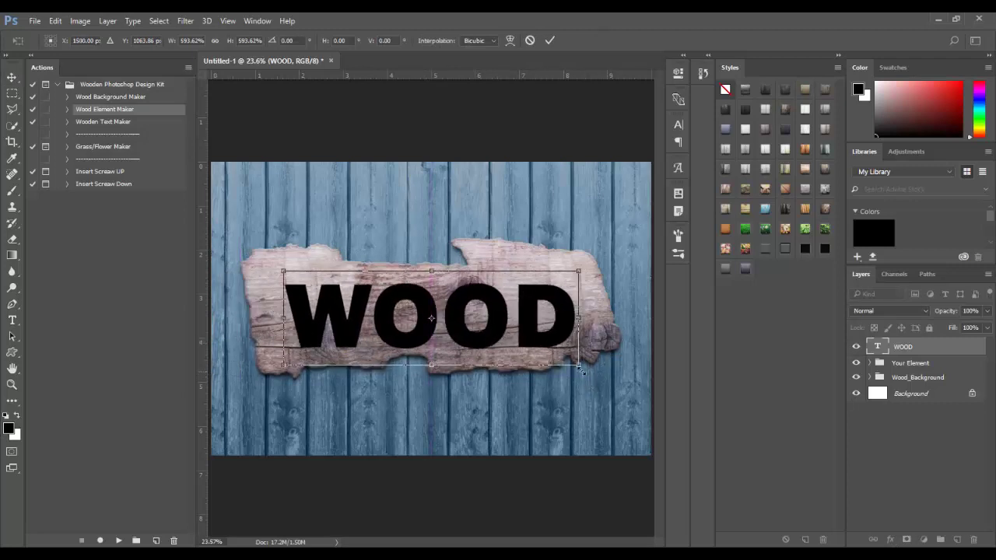
{"action": "left_click_drag", "start_coordinate": [579, 367], "coordinate": [528, 341]}
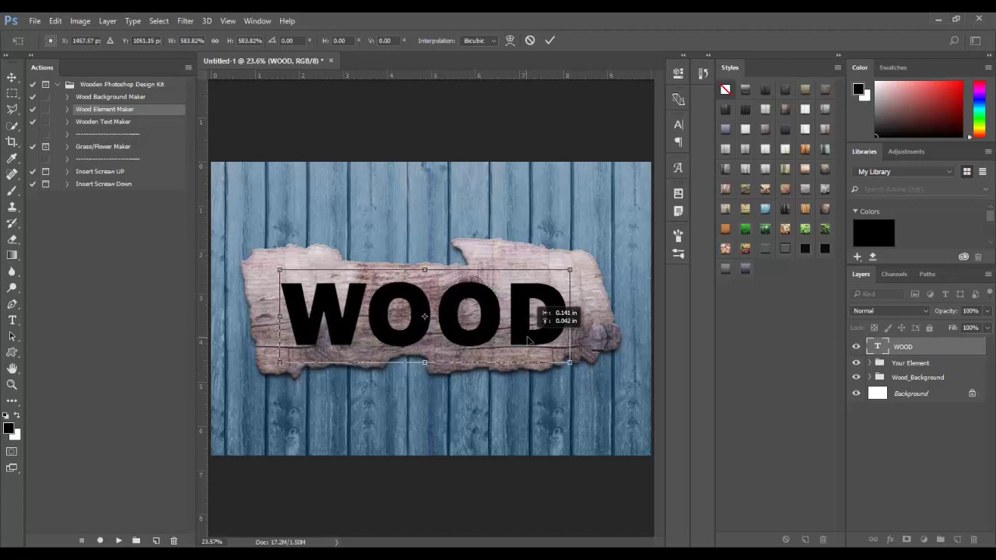
{"action": "key", "text": "Return"}
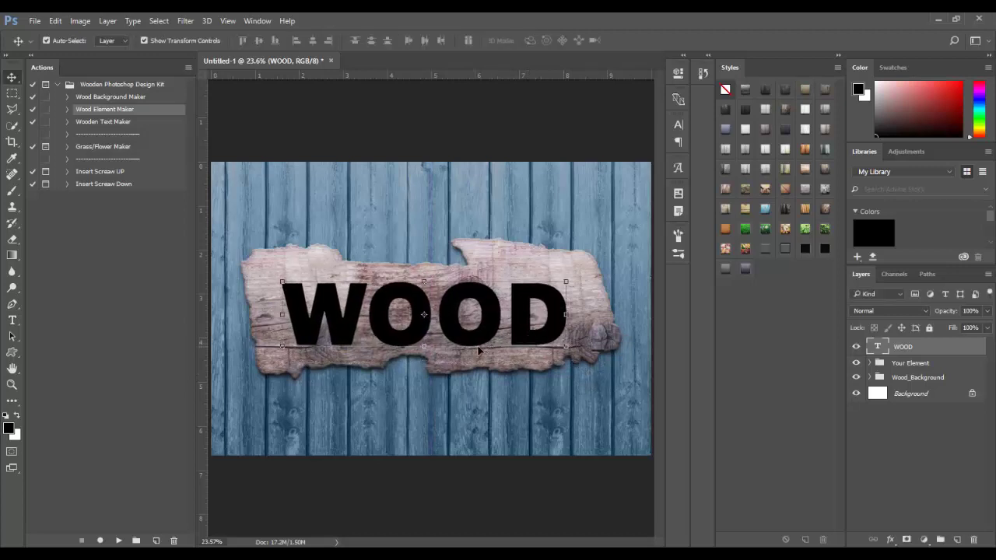
{"action": "left_click", "coordinate": [99, 122]}
Run Wooden Text Maker on WOOD and open the Your Text group's Wood pattern fill
{"action": "left_click", "coordinate": [119, 540]}
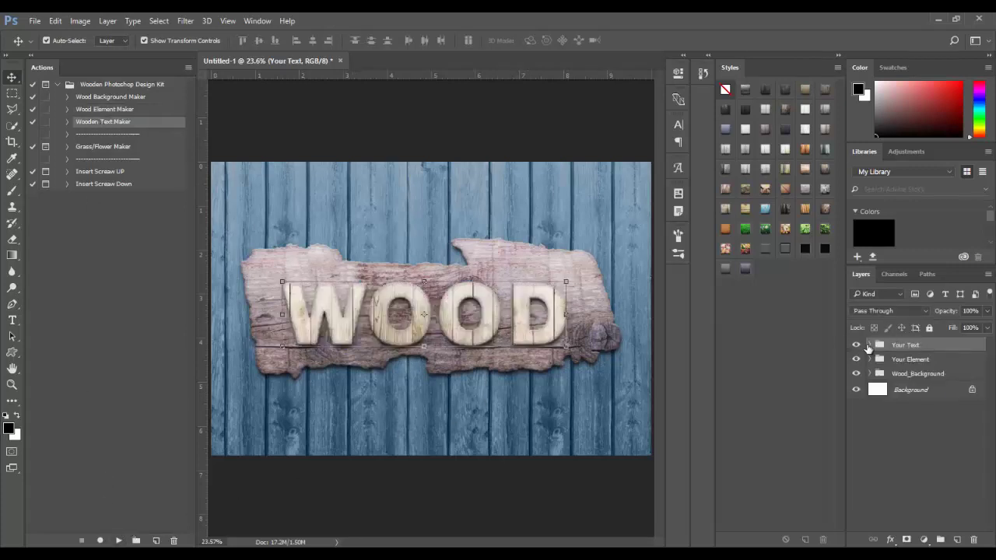
{"action": "left_click", "coordinate": [869, 345]}
{"action": "double_click", "coordinate": [897, 379]}
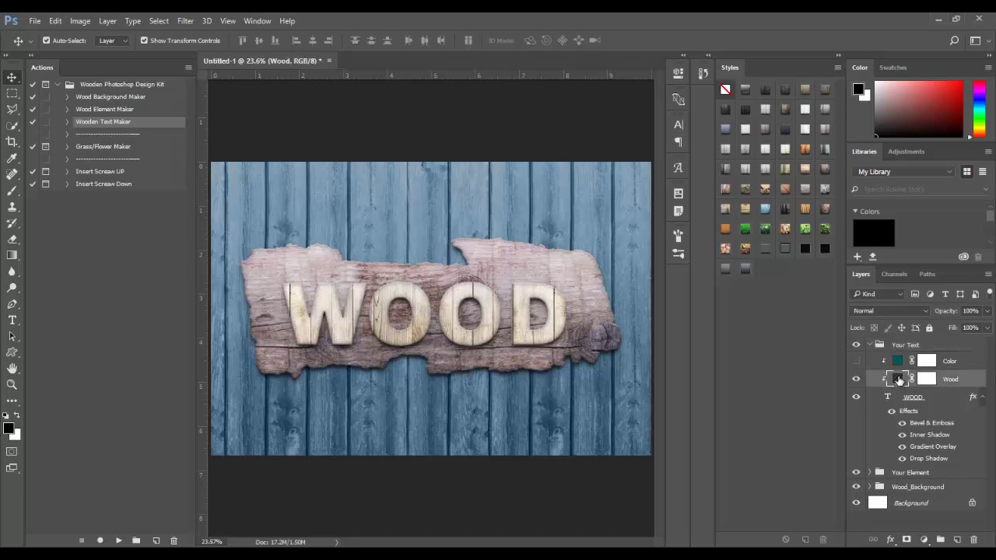
Try many wood patterns, then fill the WOOD letters with the light striped plank pattern
{"action": "left_click", "coordinate": [784, 231]}
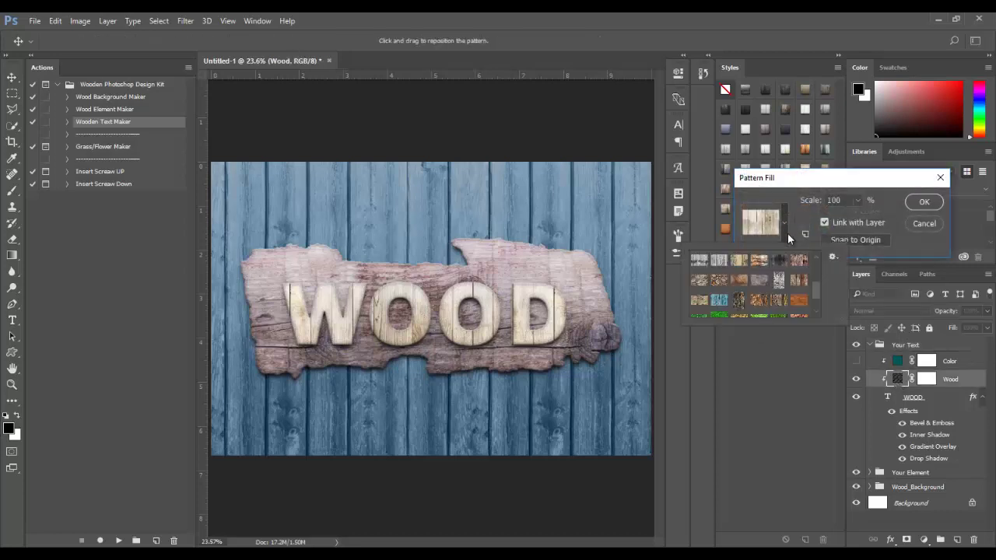
{"action": "left_click", "coordinate": [741, 280]}
{"action": "left_click", "coordinate": [719, 281]}
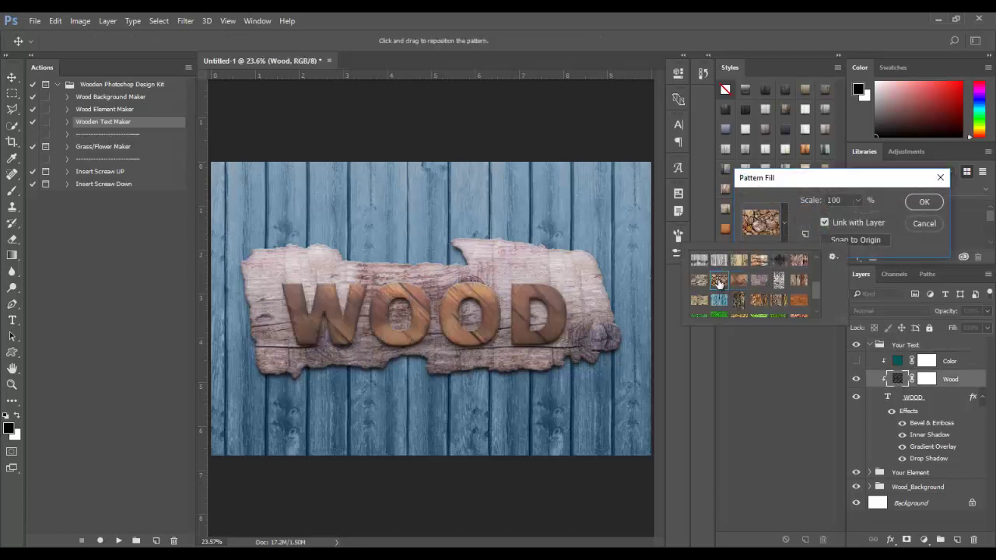
{"action": "left_click", "coordinate": [742, 281]}
{"action": "left_click", "coordinate": [778, 281]}
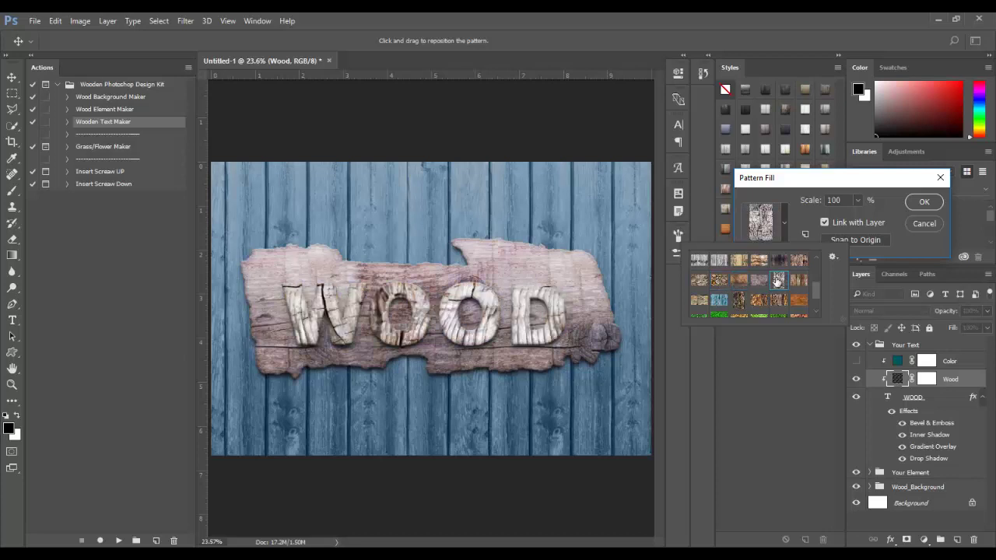
{"action": "left_click", "coordinate": [758, 281]}
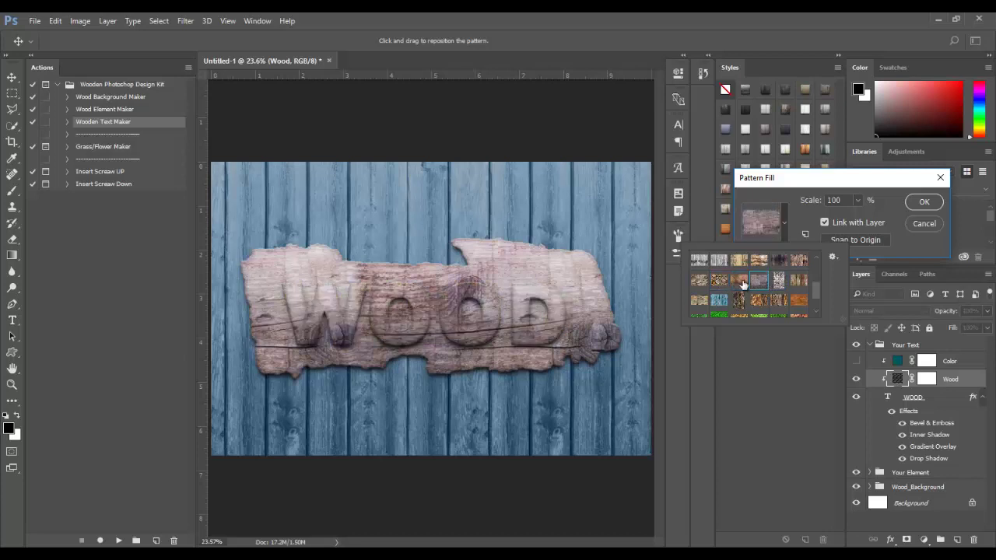
{"action": "left_click", "coordinate": [741, 283]}
{"action": "scroll", "coordinate": [780, 285], "scroll_direction": "down", "scroll_amount": 1}
{"action": "left_click", "coordinate": [793, 272]}
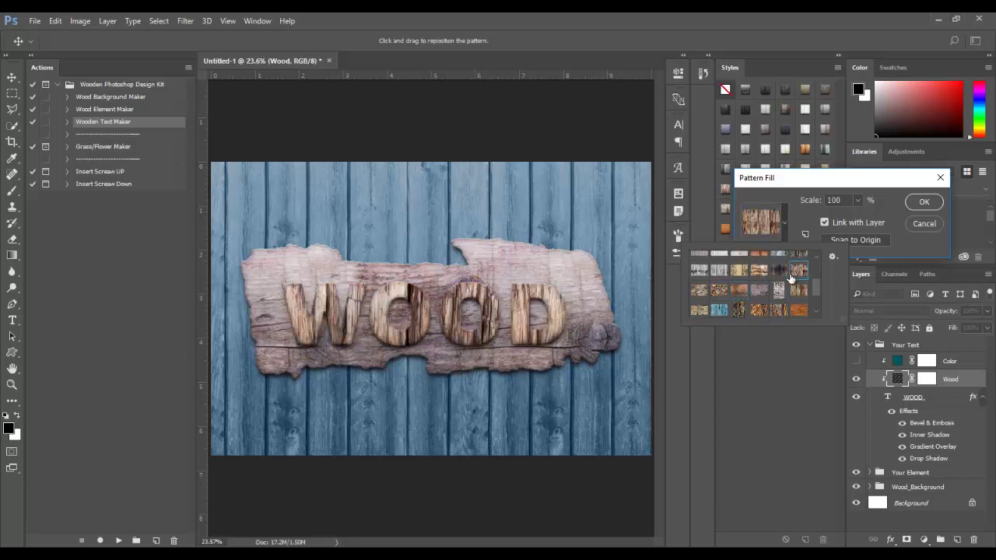
{"action": "left_click", "coordinate": [741, 271]}
{"action": "scroll", "coordinate": [738, 276], "scroll_direction": "down", "scroll_amount": 1}
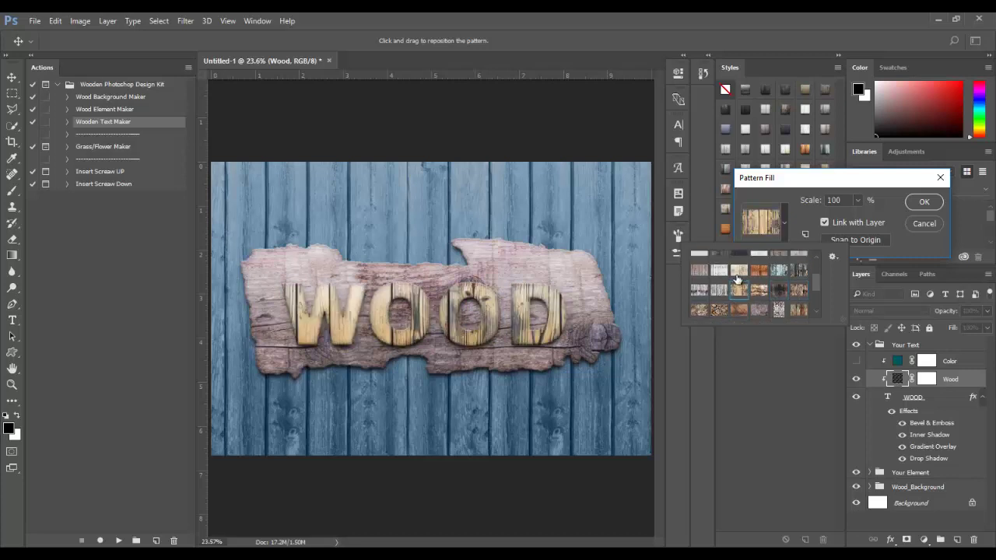
{"action": "left_click", "coordinate": [737, 272]}
{"action": "scroll", "coordinate": [781, 284], "scroll_direction": "down", "scroll_amount": 2}
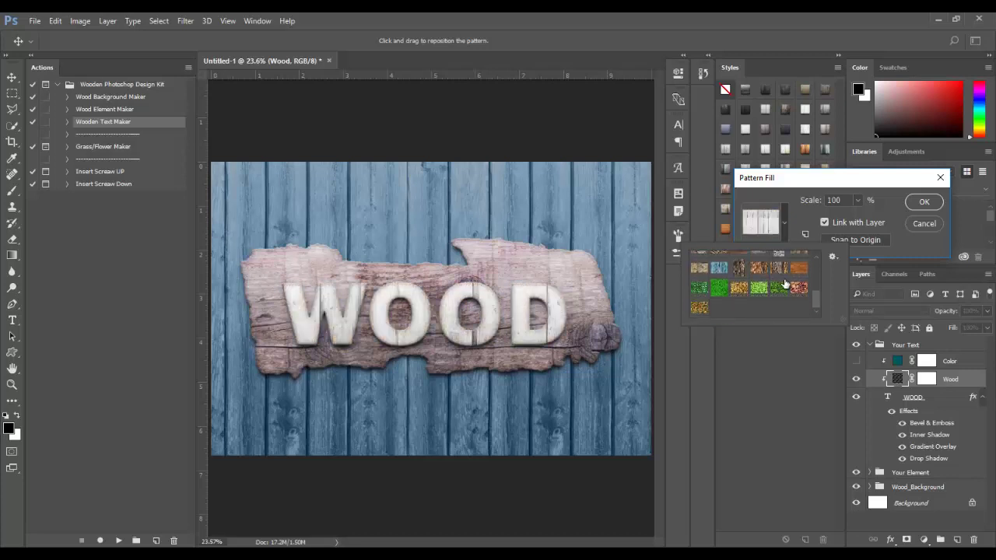
{"action": "left_click", "coordinate": [794, 272]}
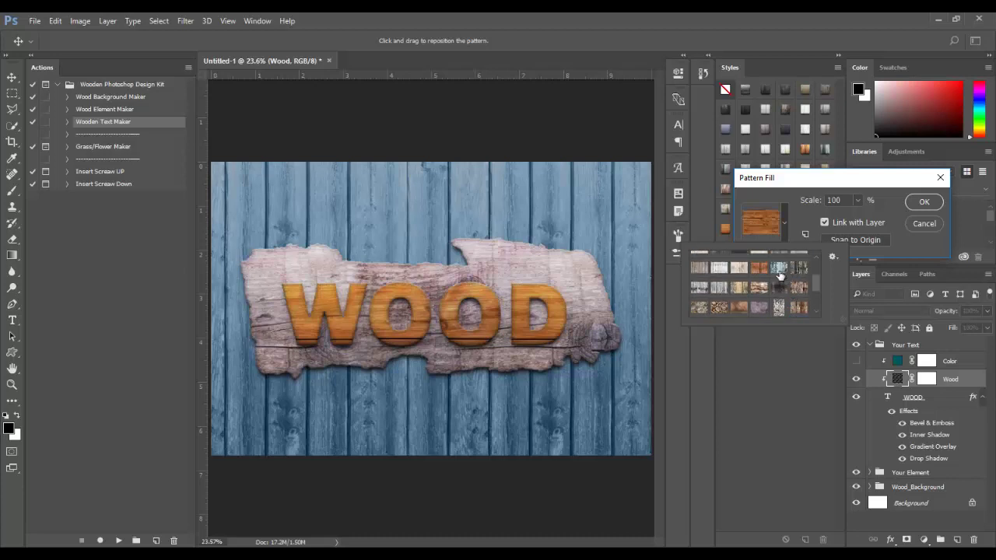
{"action": "left_click", "coordinate": [747, 268]}
{"action": "scroll", "coordinate": [750, 277], "scroll_direction": "up", "scroll_amount": 2}
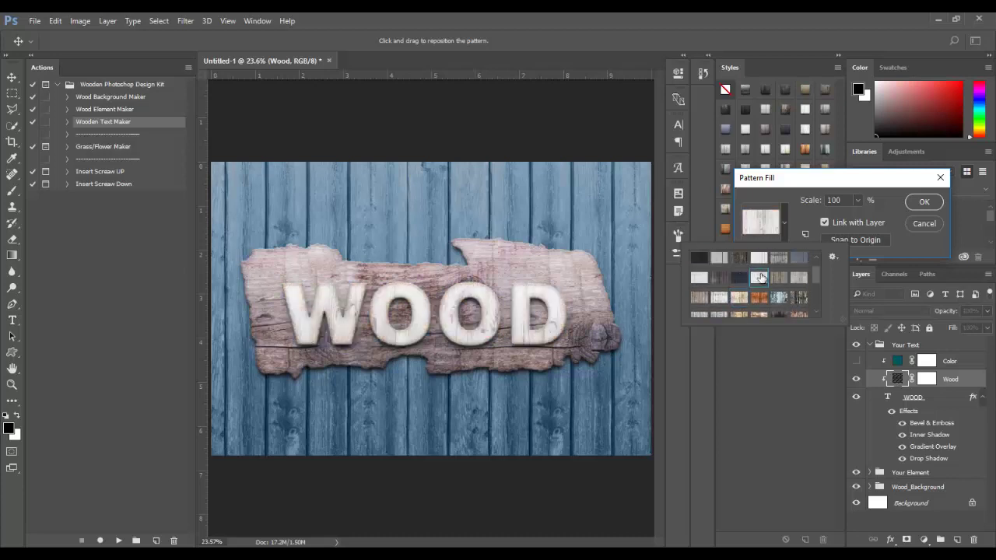
{"action": "left_click", "coordinate": [777, 278]}
{"action": "scroll", "coordinate": [764, 276], "scroll_direction": "up", "scroll_amount": 1}
{"action": "left_click", "coordinate": [761, 277]}
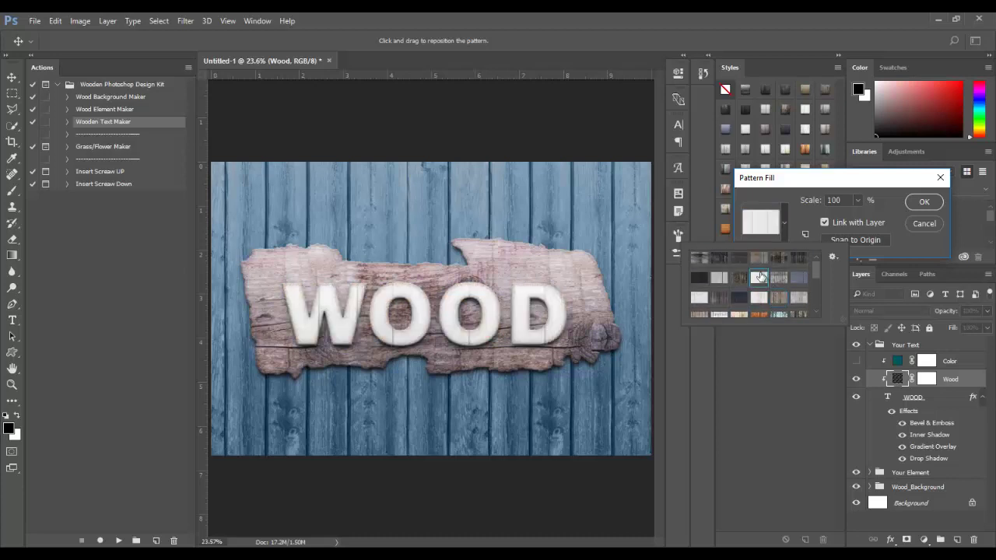
{"action": "left_click", "coordinate": [735, 264]}
{"action": "scroll", "coordinate": [731, 274], "scroll_direction": "down", "scroll_amount": 2}
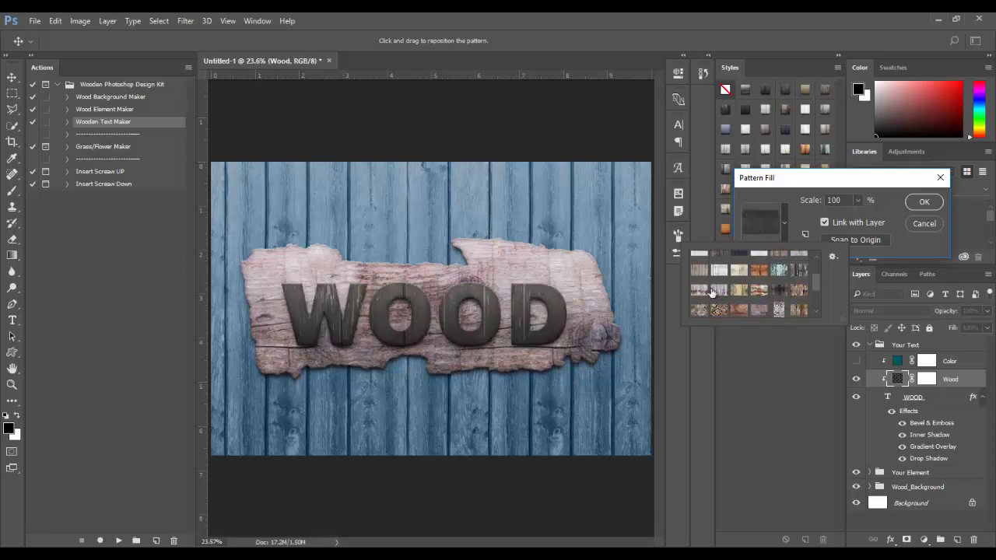
{"action": "left_click", "coordinate": [700, 272]}
{"action": "left_click", "coordinate": [698, 292]}
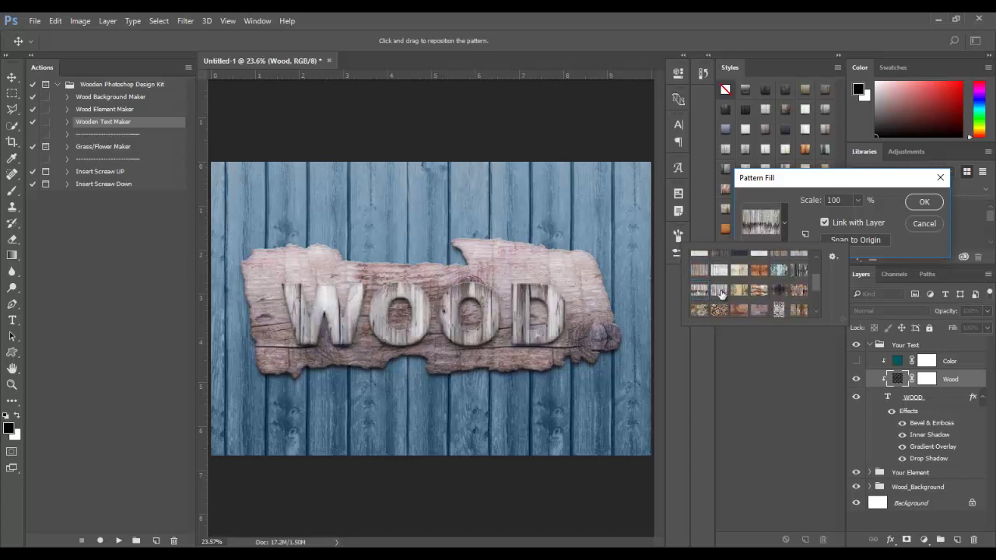
{"action": "left_click", "coordinate": [719, 291]}
{"action": "left_click", "coordinate": [758, 291]}
{"action": "scroll", "coordinate": [747, 299], "scroll_direction": "down", "scroll_amount": 1}
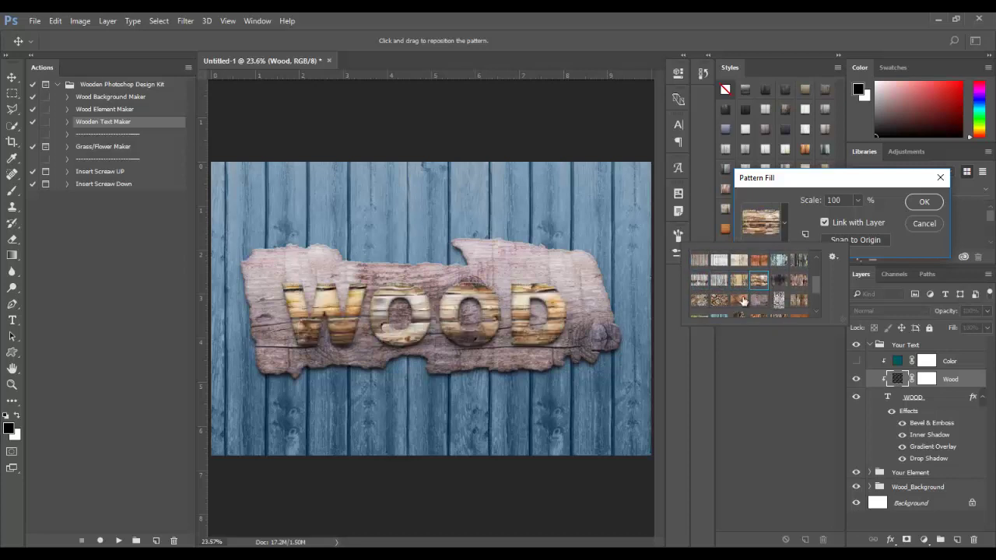
{"action": "left_click", "coordinate": [716, 302]}
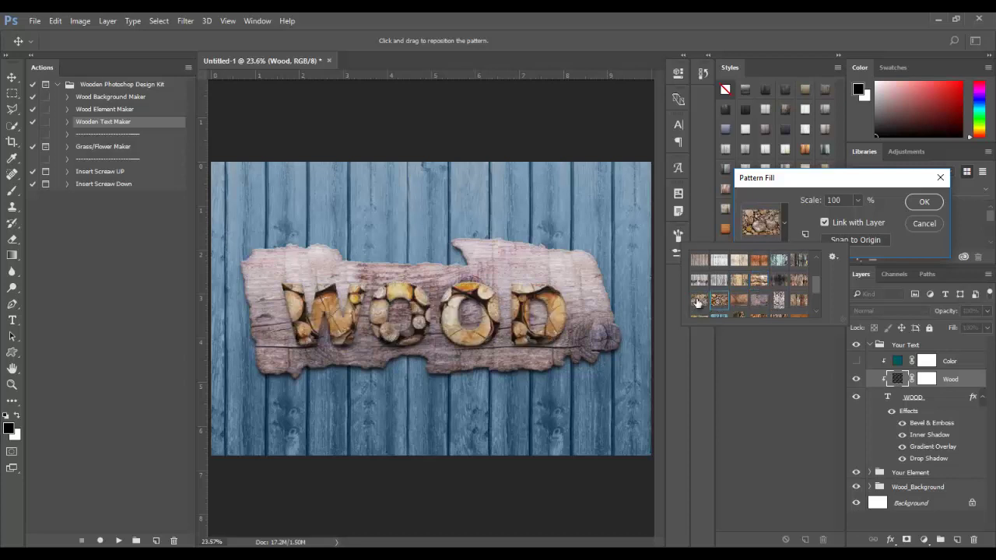
{"action": "left_click", "coordinate": [797, 280]}
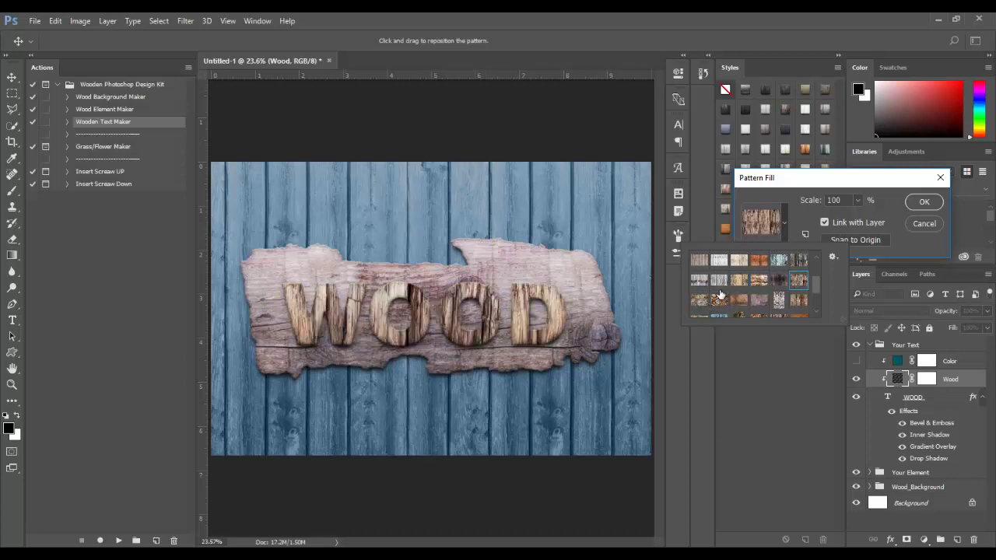
{"action": "left_click", "coordinate": [703, 303]}
{"action": "left_click", "coordinate": [716, 302]}
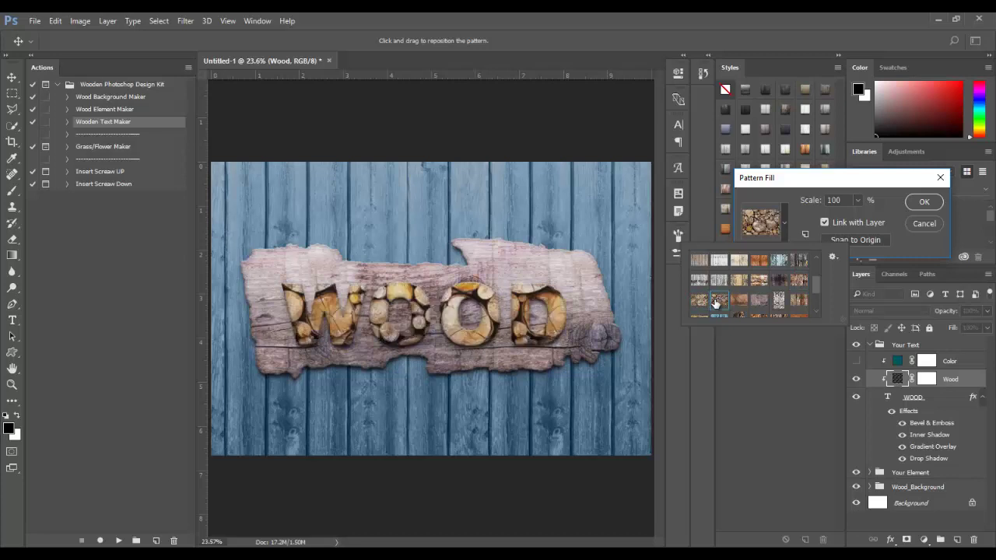
{"action": "left_click", "coordinate": [698, 303]}
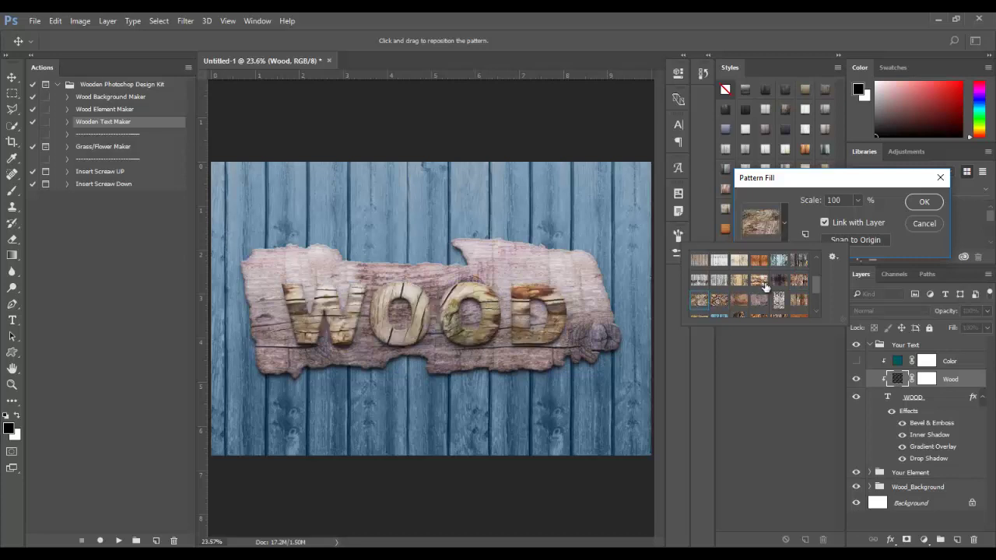
{"action": "left_click", "coordinate": [759, 281]}
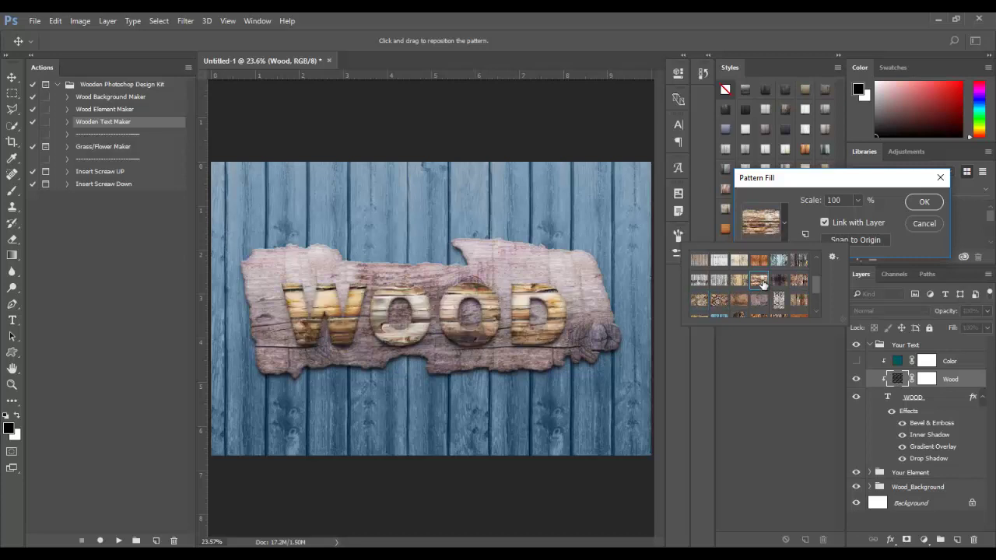
{"action": "left_click", "coordinate": [879, 188]}
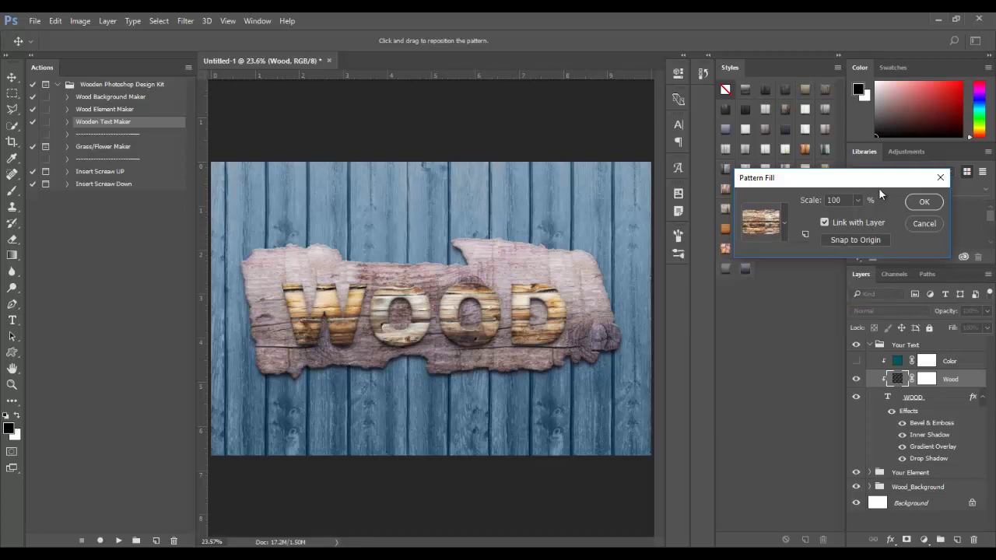
{"action": "left_click", "coordinate": [919, 204]}
{"action": "left_click", "coordinate": [869, 346]}
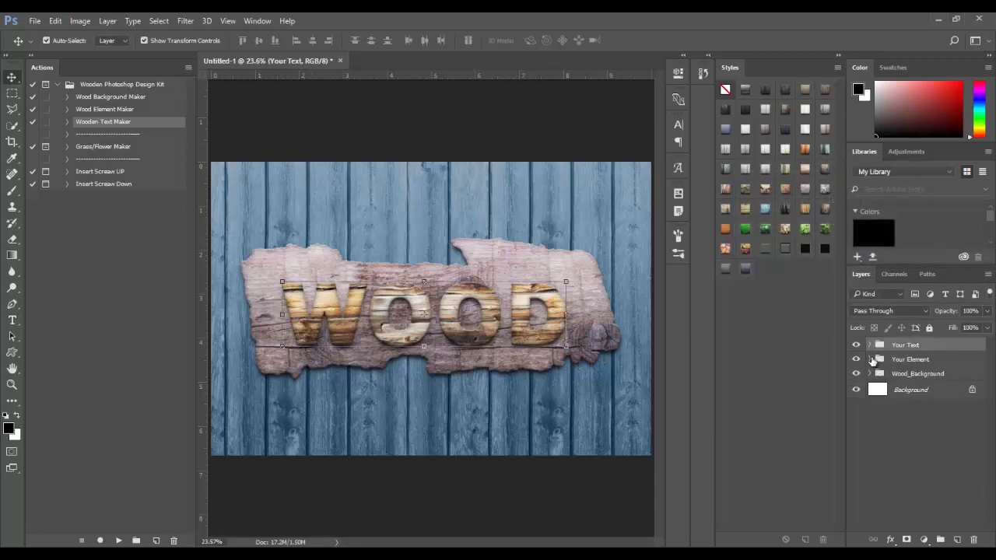
{"action": "left_click", "coordinate": [870, 359]}
{"action": "double_click", "coordinate": [899, 393]}
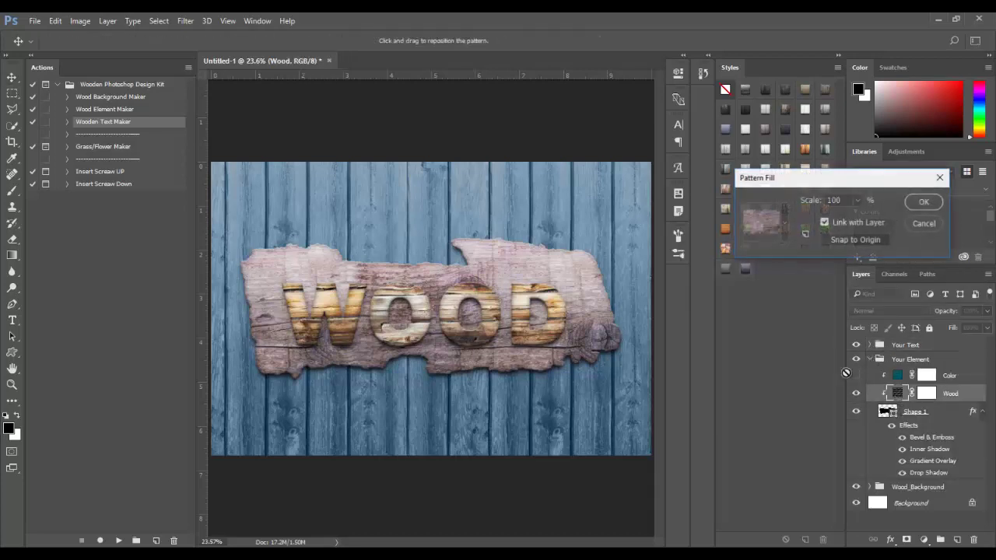
{"action": "left_click", "coordinate": [784, 222]}
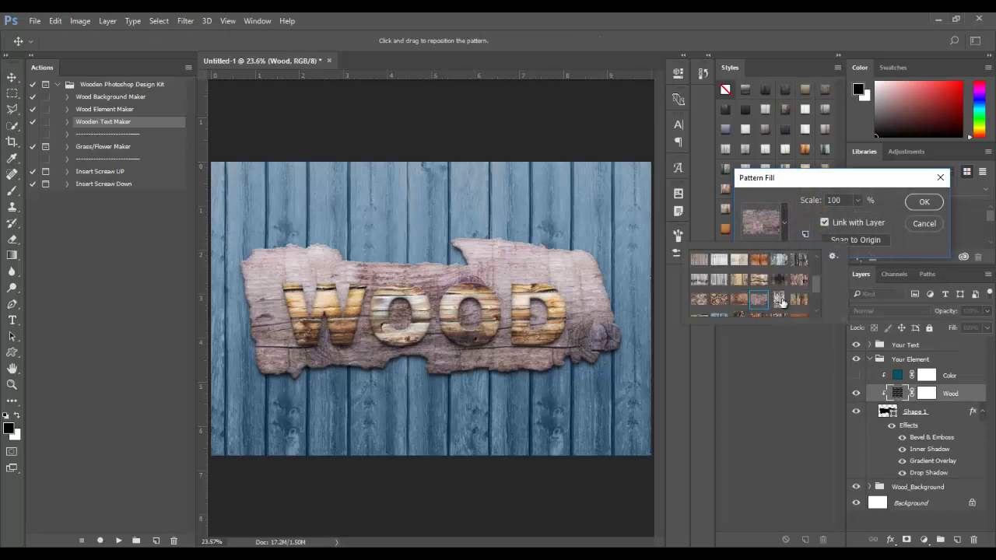
{"action": "left_click", "coordinate": [778, 300]}
{"action": "left_click", "coordinate": [798, 300]}
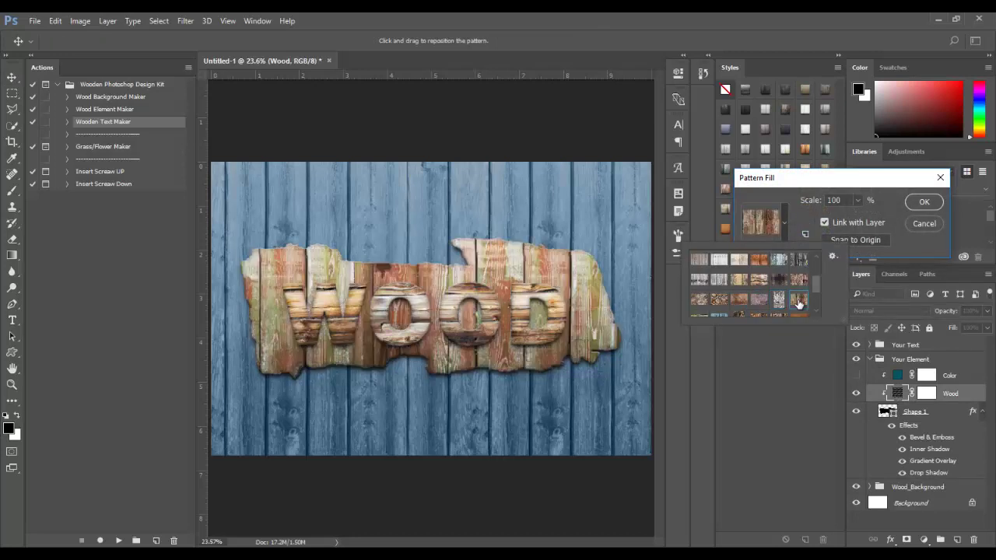
{"action": "scroll", "coordinate": [765, 303], "scroll_direction": "down", "scroll_amount": 1}
{"action": "left_click", "coordinate": [736, 300]}
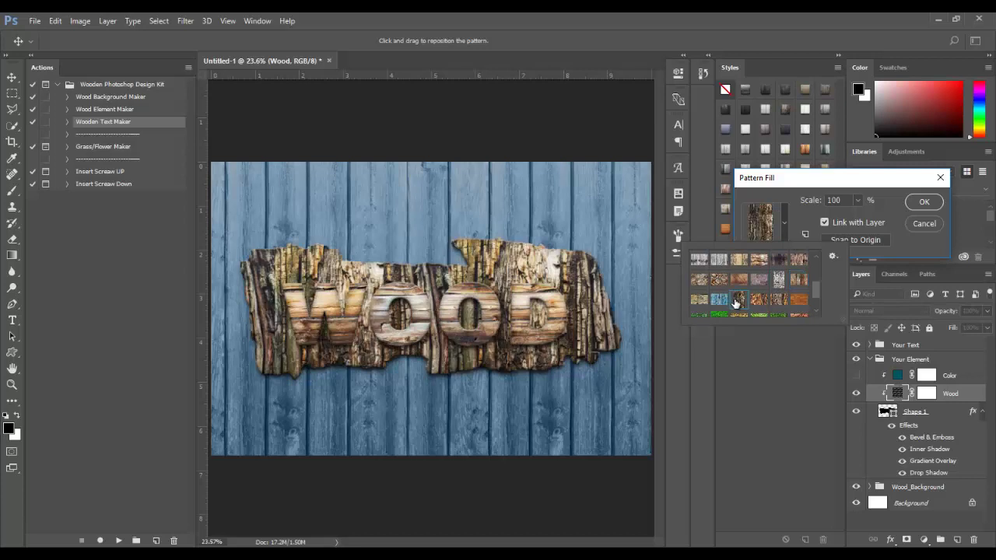
{"action": "left_click", "coordinate": [699, 302]}
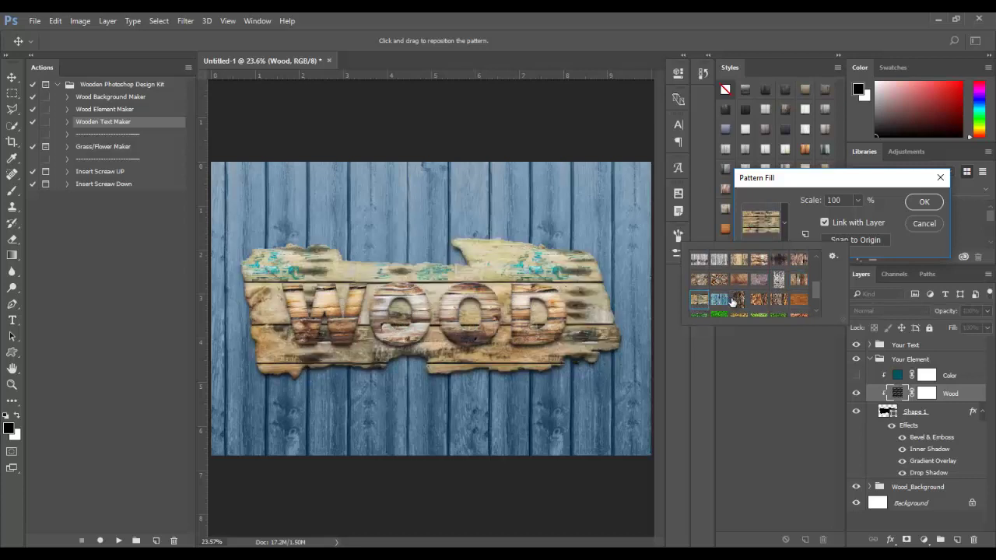
{"action": "scroll", "coordinate": [732, 302], "scroll_direction": "up", "scroll_amount": 1}
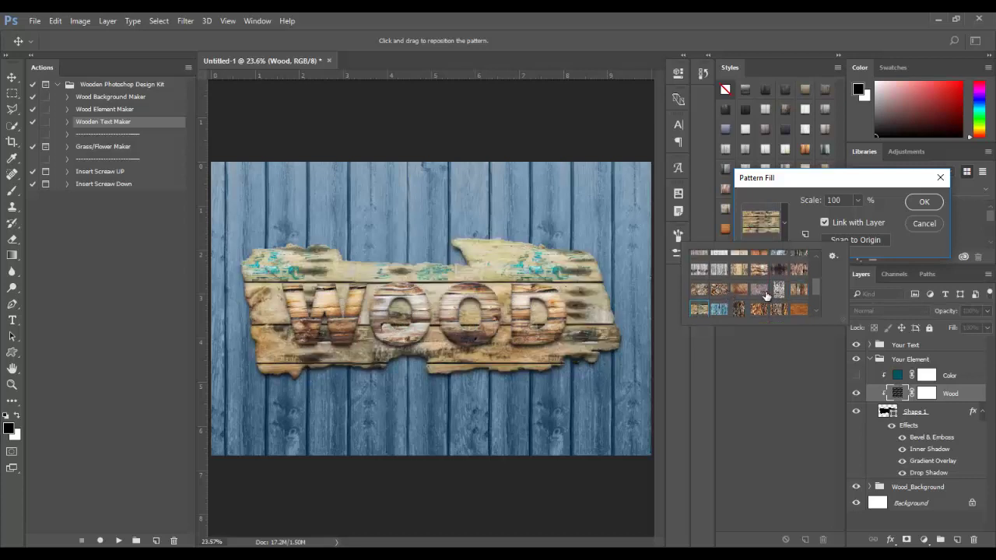
{"action": "left_click", "coordinate": [765, 293]}
{"action": "left_click", "coordinate": [779, 291]}
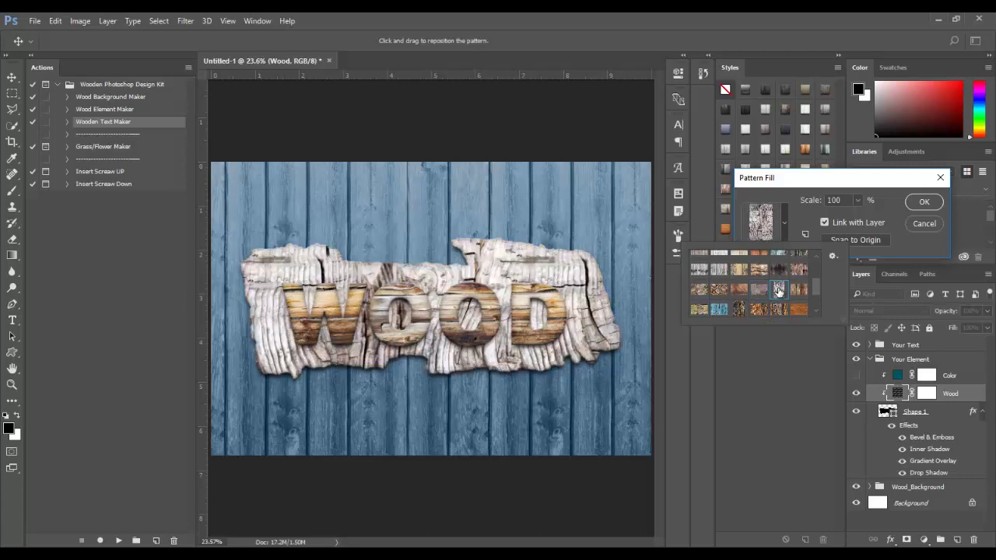
{"action": "left_click", "coordinate": [763, 293]}
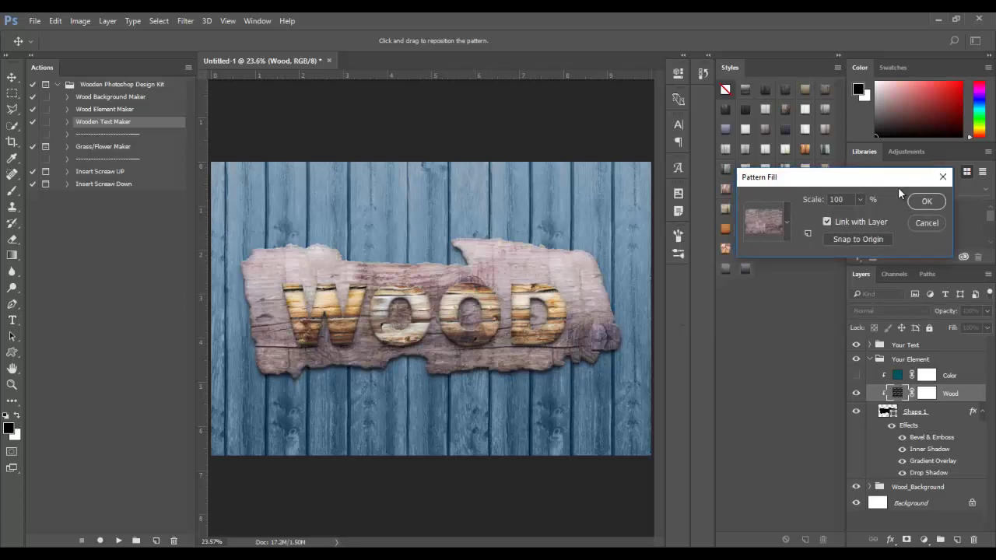
{"action": "left_click", "coordinate": [924, 202]}
{"action": "left_click", "coordinate": [872, 358]}
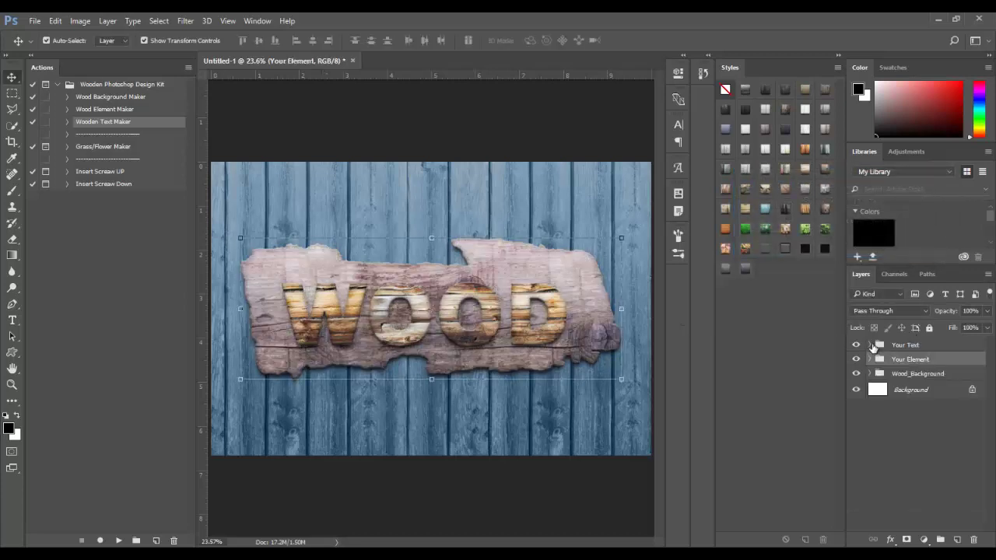
Change the Your Text Wood pattern fill to the smooth orange wood swatch
{"action": "double_click", "coordinate": [897, 379]}
{"action": "left_click", "coordinate": [786, 224]}
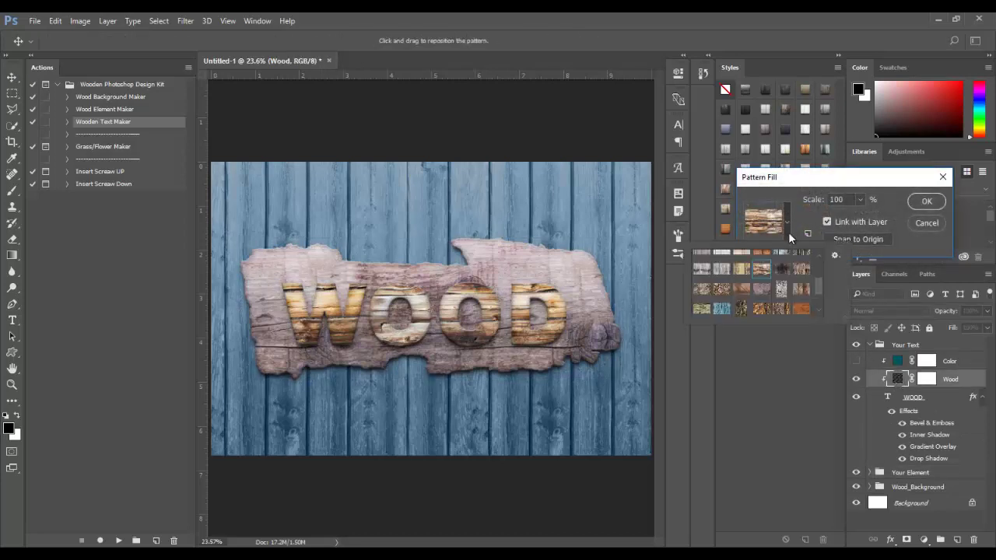
{"action": "left_click", "coordinate": [802, 269]}
{"action": "scroll", "coordinate": [802, 269], "scroll_direction": "down", "scroll_amount": 1}
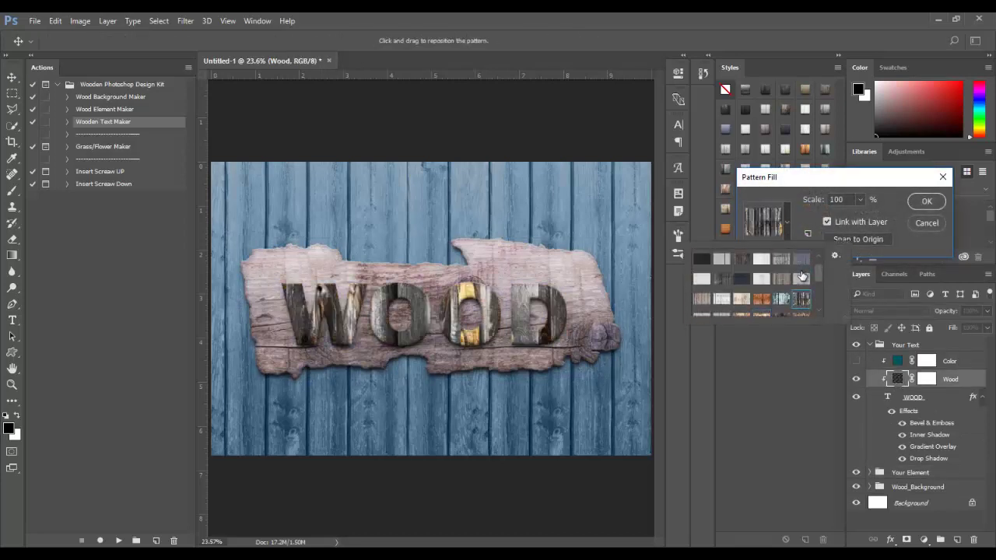
{"action": "left_click", "coordinate": [761, 268]}
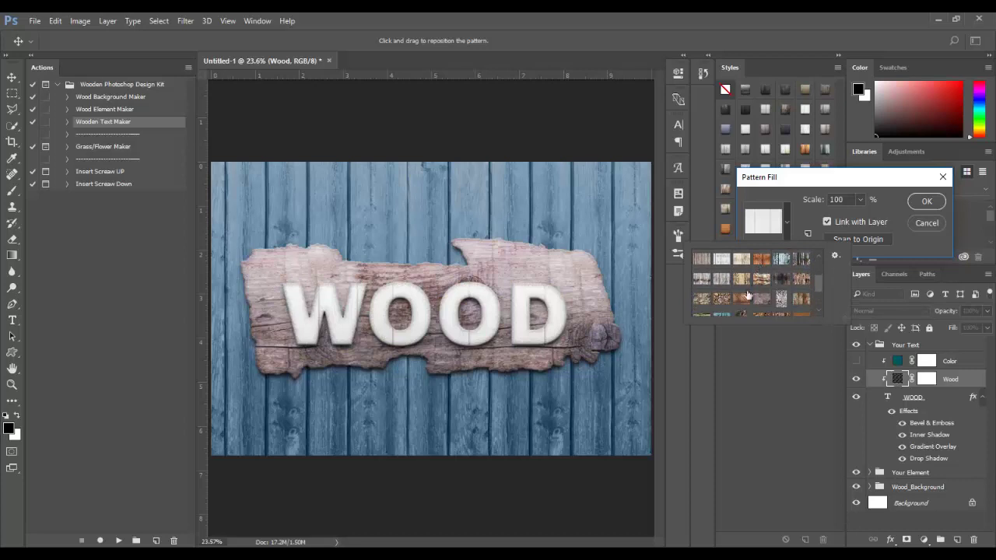
{"action": "left_click", "coordinate": [742, 299]}
{"action": "scroll", "coordinate": [747, 298], "scroll_direction": "down", "scroll_amount": 1}
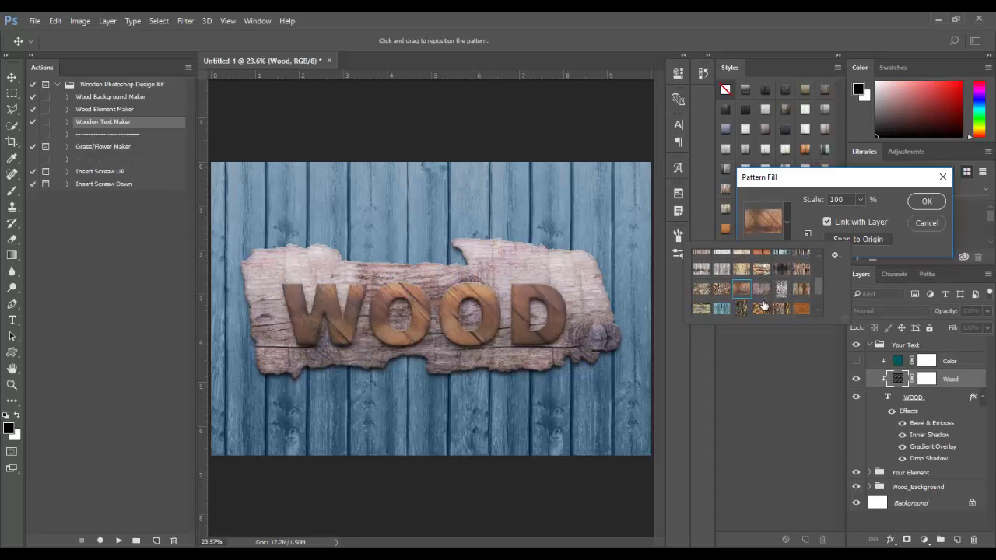
{"action": "left_click", "coordinate": [761, 308]}
{"action": "left_click", "coordinate": [800, 310]}
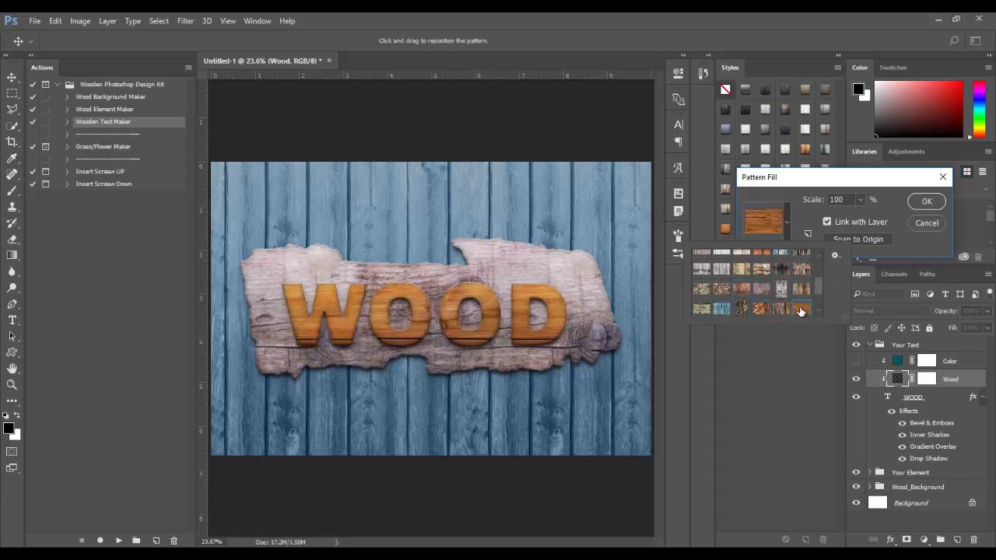
{"action": "left_click", "coordinate": [859, 170]}
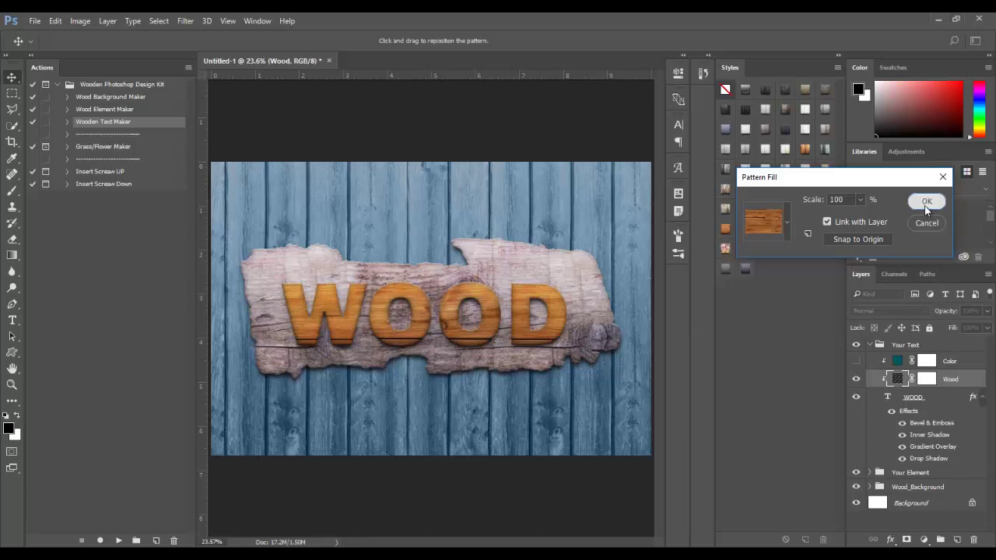
{"action": "left_click", "coordinate": [926, 201]}
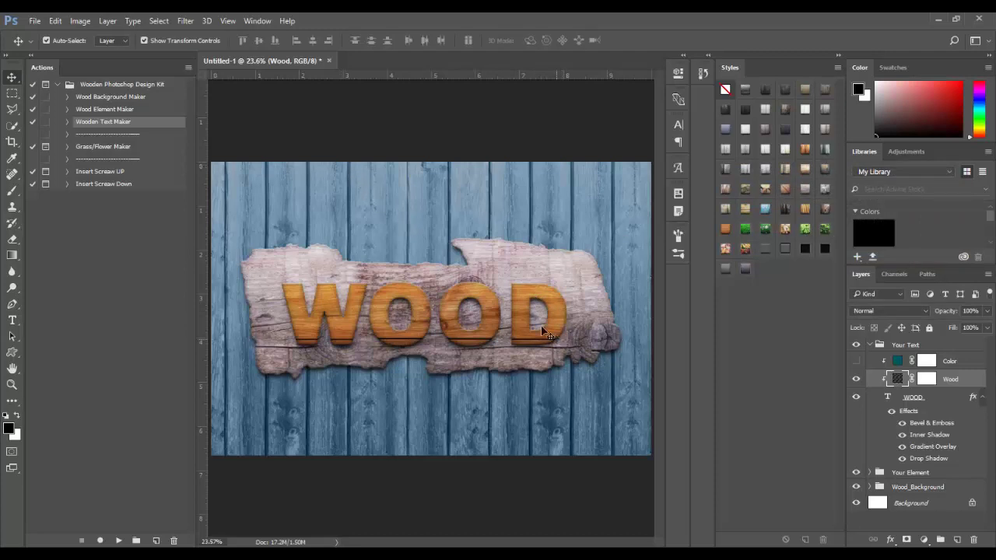
Run the Insert Screaw UP action and place the Screw Head file onto the sign
{"action": "left_click", "coordinate": [93, 185]}
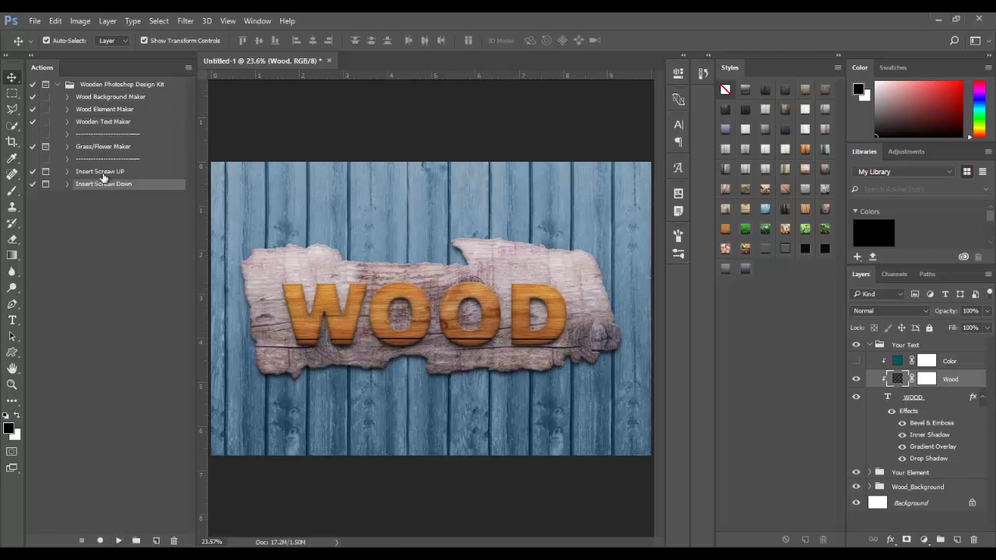
{"action": "left_click", "coordinate": [101, 173]}
{"action": "left_click", "coordinate": [118, 541]}
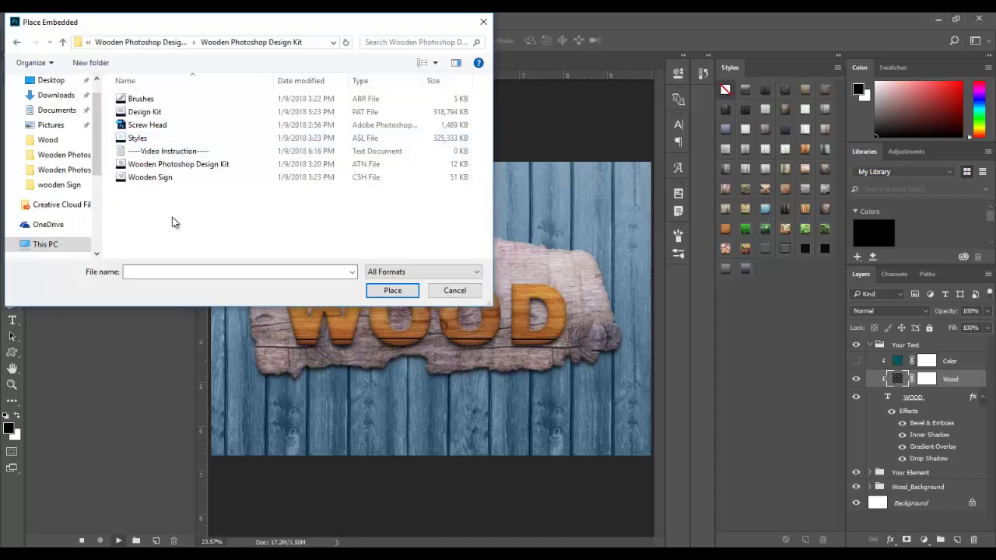
{"action": "left_click", "coordinate": [161, 127]}
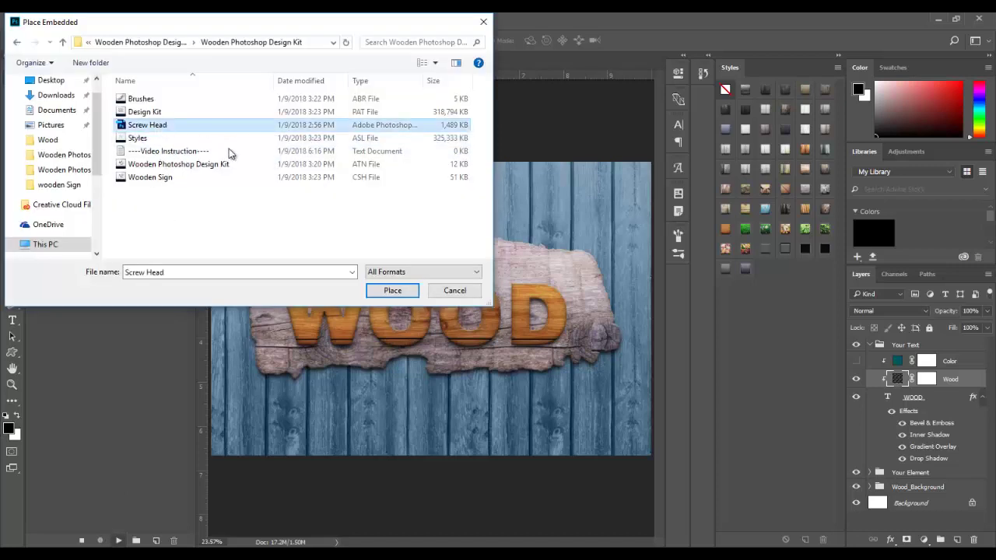
{"action": "left_click", "coordinate": [404, 290]}
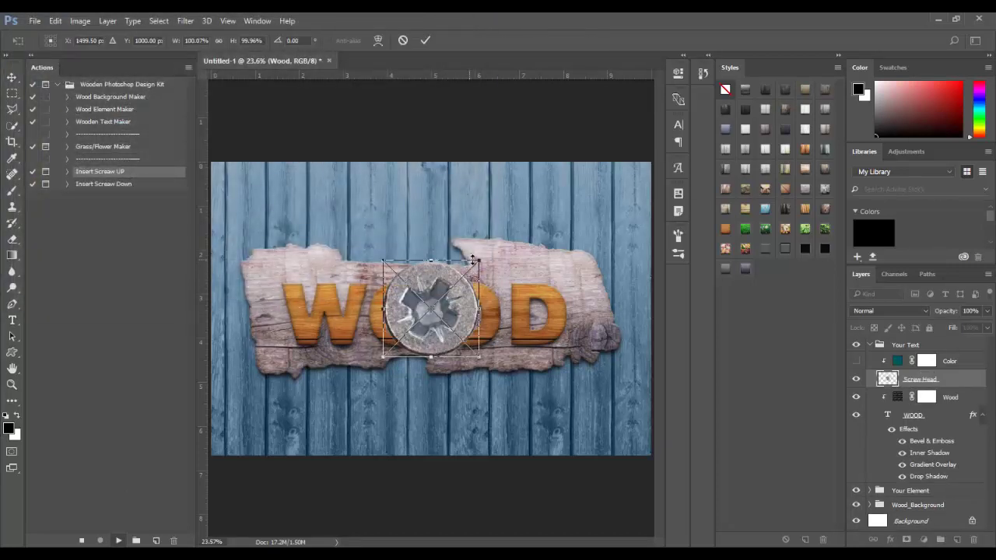
Shrink the screw head, position it on top of the W, and zoom in close
{"action": "mouse_move", "coordinate": [482, 259]}
{"action": "left_mouse_down"}
{"action": "mouse_move", "coordinate": [426, 355]}
{"action": "mouse_move", "coordinate": [410, 357]}
{"action": "left_mouse_up"}
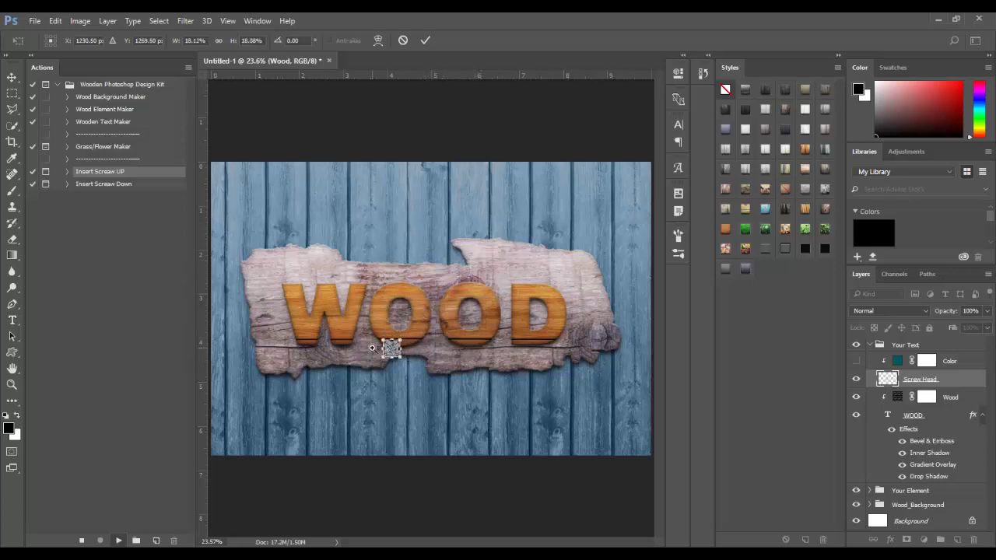
{"action": "scroll", "coordinate": [372, 348], "scroll_direction": "up", "scroll_amount": 2}
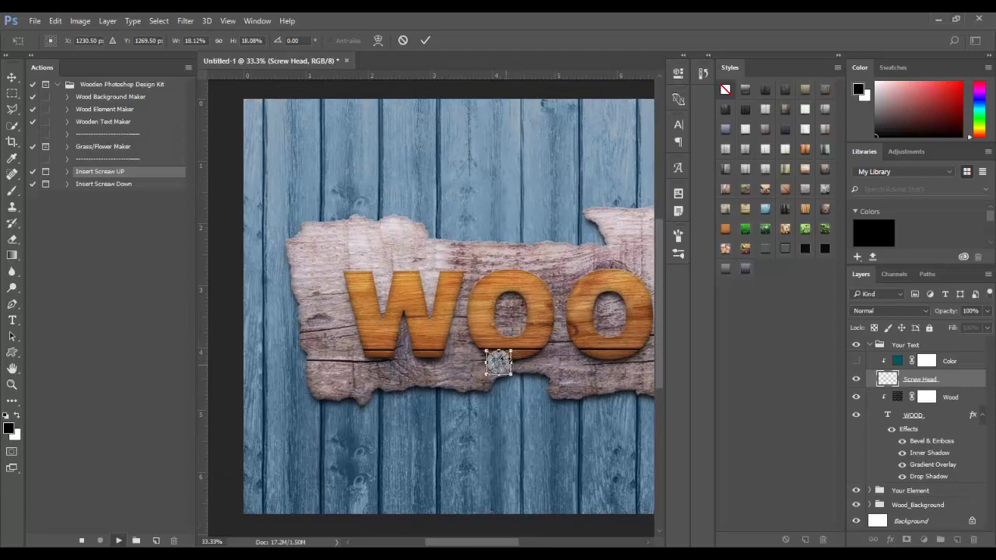
{"action": "mouse_move", "coordinate": [496, 362]}
{"action": "left_mouse_down"}
{"action": "mouse_move", "coordinate": [415, 279]}
{"action": "mouse_move", "coordinate": [407, 283]}
{"action": "left_mouse_up"}
{"action": "scroll", "coordinate": [416, 287], "scroll_direction": "up", "scroll_amount": 2}
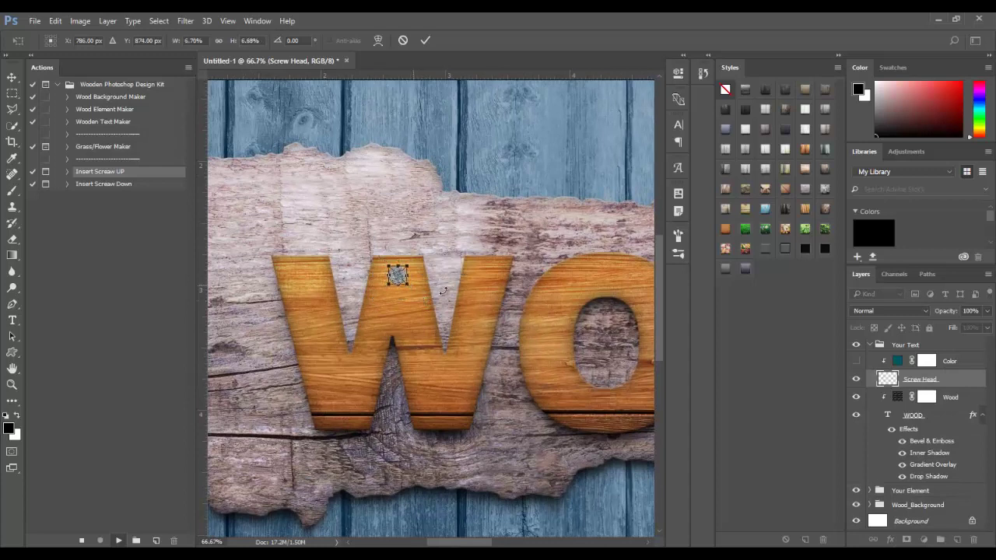
{"action": "key", "text": "Return"}
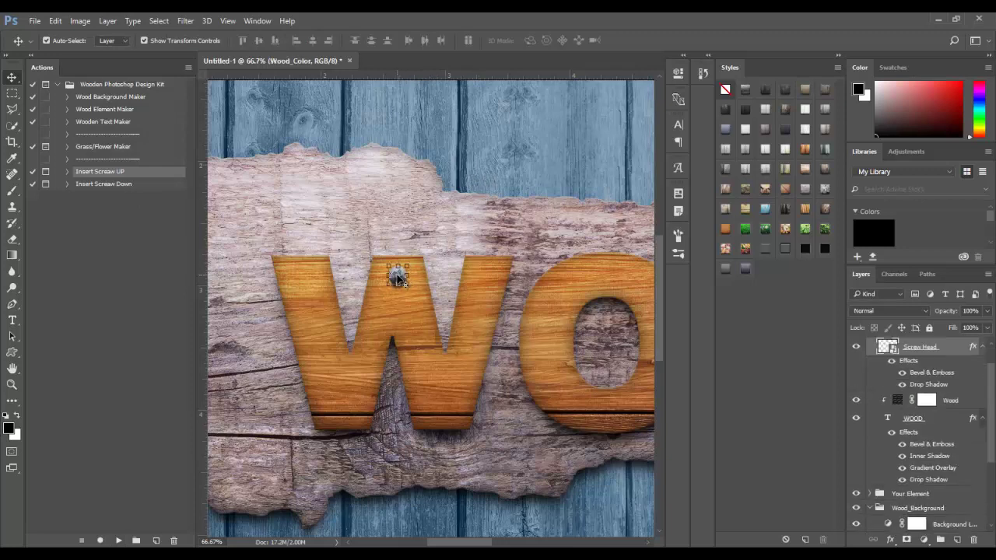
{"action": "scroll", "coordinate": [459, 289], "scroll_direction": "up", "scroll_amount": 1}
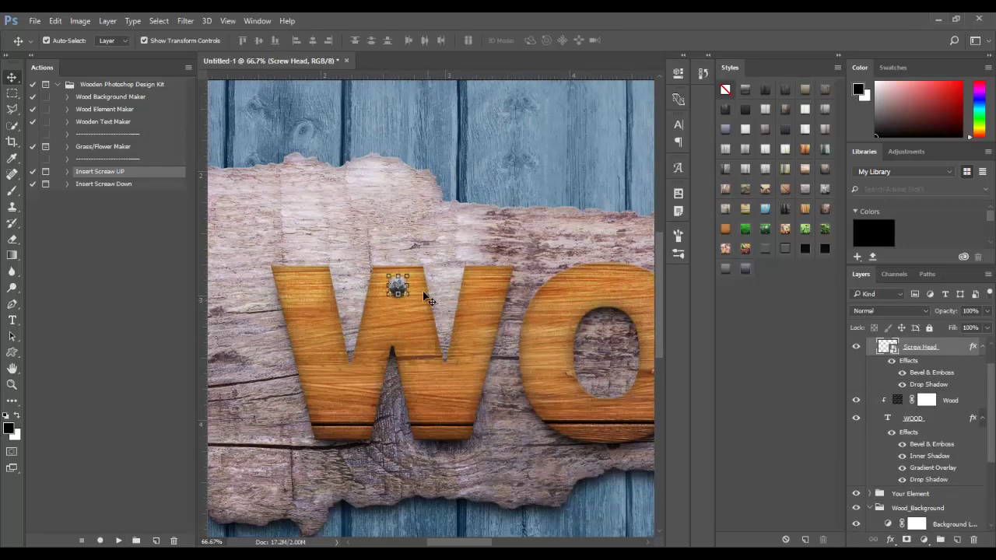
{"action": "key", "text": "ctrl+plus"}
{"action": "key", "text": "ctrl+plus"}
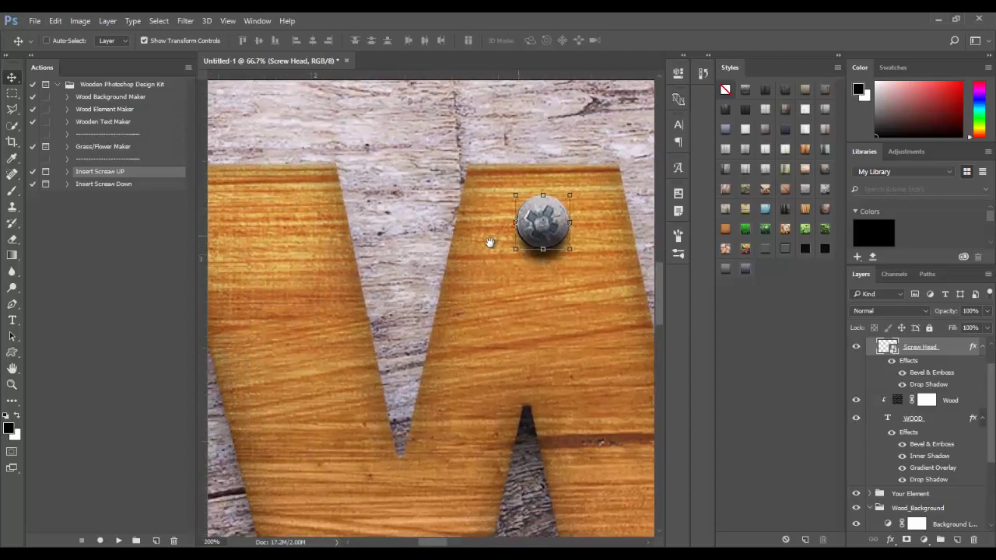
Alt-drag screw copies to the W's top left, bottom left, bottom right and top right
{"action": "left_click_drag", "start_coordinate": [549, 209], "coordinate": [262, 211]}
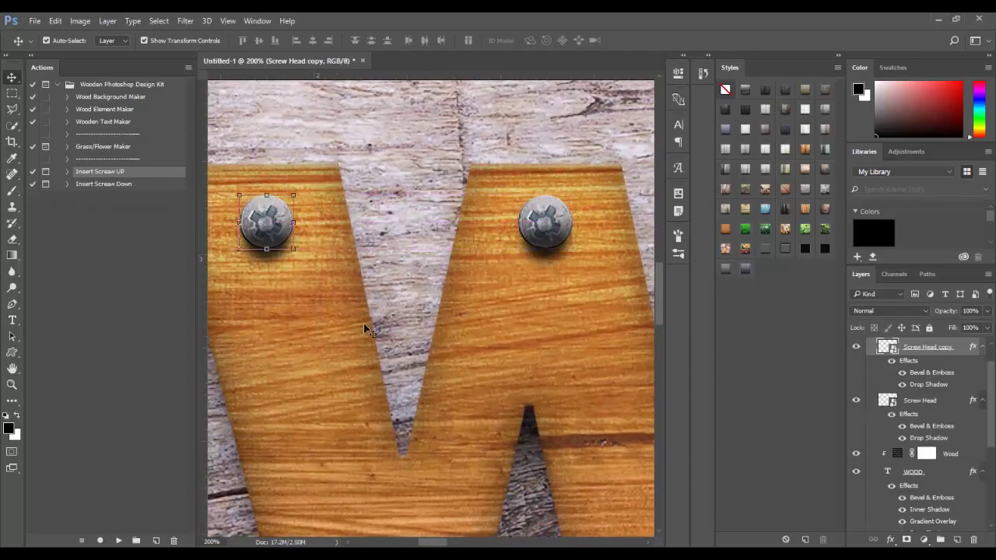
{"action": "mouse_move", "coordinate": [364, 329]}
{"action": "left_mouse_down"}
{"action": "mouse_move", "coordinate": [431, 174]}
{"action": "mouse_move", "coordinate": [364, 140]}
{"action": "mouse_move", "coordinate": [425, 371]}
{"action": "left_mouse_up"}
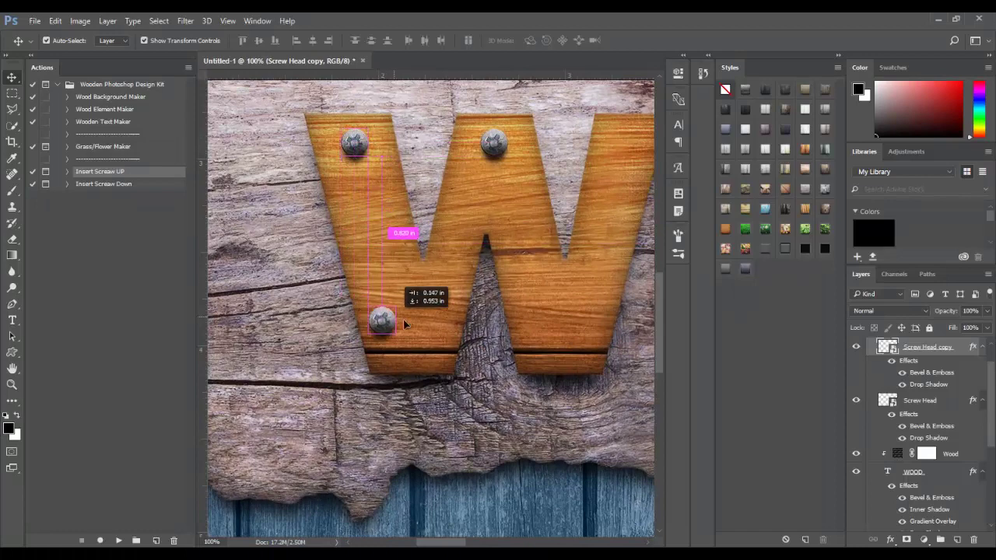
{"action": "left_click_drag", "start_coordinate": [472, 349], "coordinate": [579, 315]}
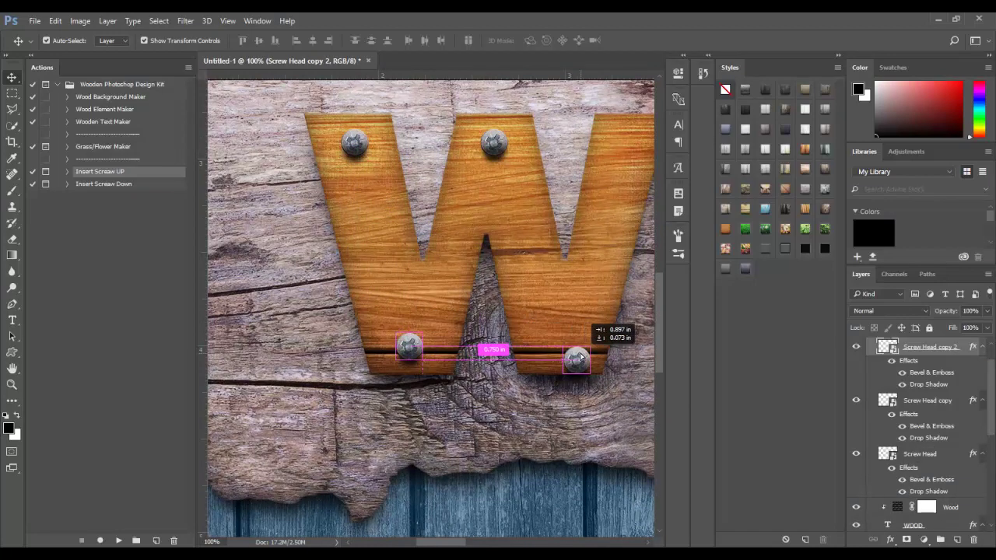
{"action": "left_click_drag", "start_coordinate": [575, 274], "coordinate": [413, 276]}
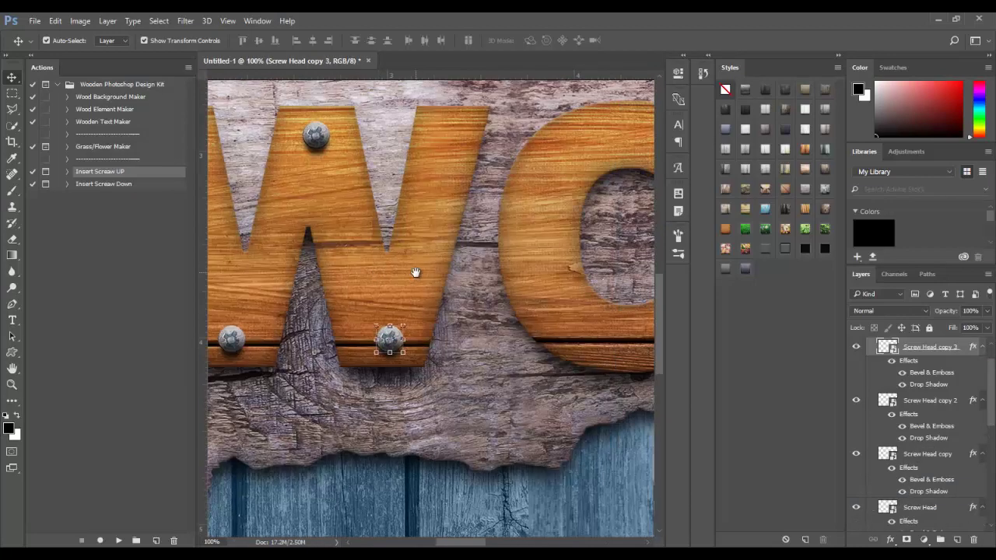
{"action": "left_click_drag", "start_coordinate": [396, 336], "coordinate": [455, 126]}
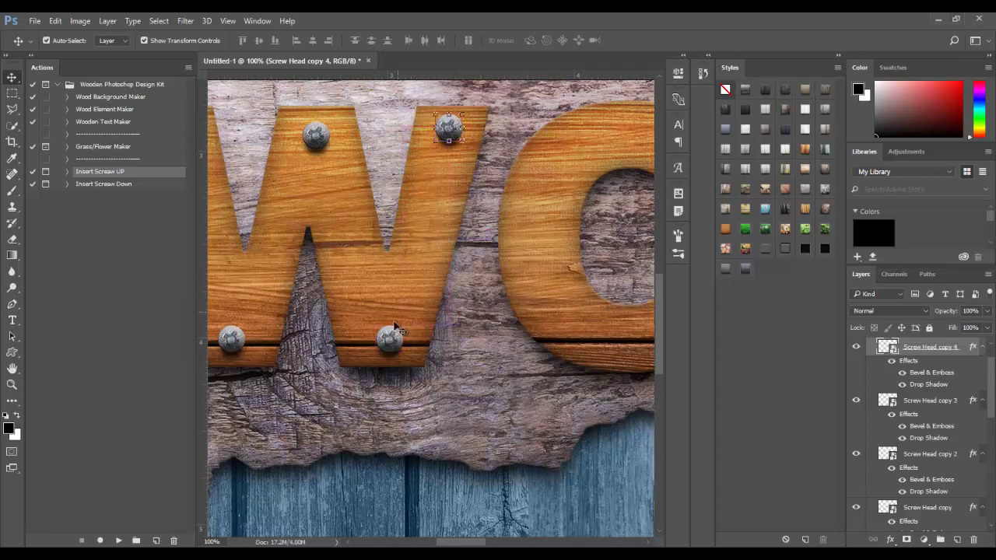
{"action": "left_click_drag", "start_coordinate": [441, 284], "coordinate": [412, 285]}
{"action": "scroll", "coordinate": [412, 285], "scroll_direction": "down", "scroll_amount": 2}
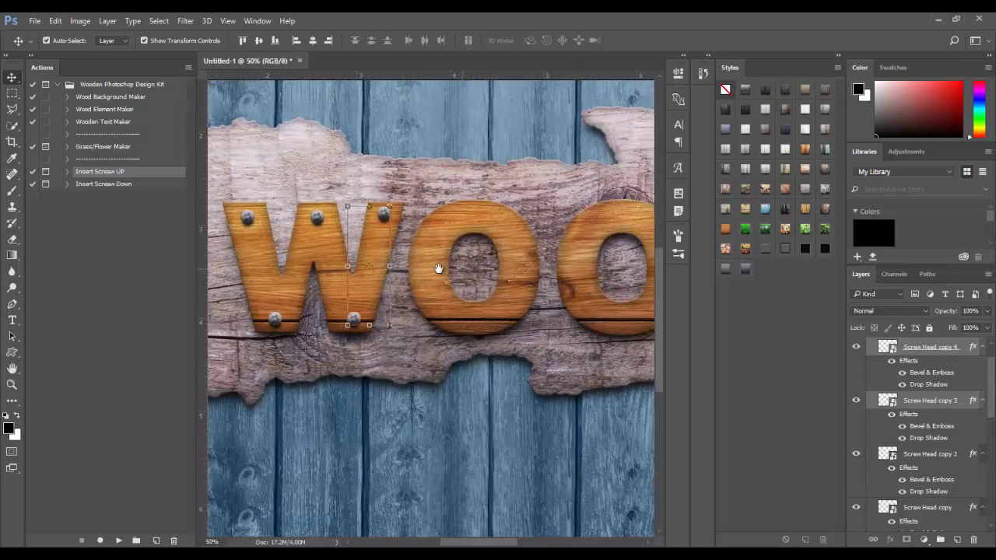
Add screw copies to both O's and the D, then run the Insert Screaw Down action
{"action": "left_click", "coordinate": [342, 224]}
{"action": "mouse_move", "coordinate": [343, 224]}
{"action": "left_mouse_down"}
{"action": "mouse_move", "coordinate": [427, 218]}
{"action": "mouse_move", "coordinate": [428, 320]}
{"action": "left_mouse_up"}
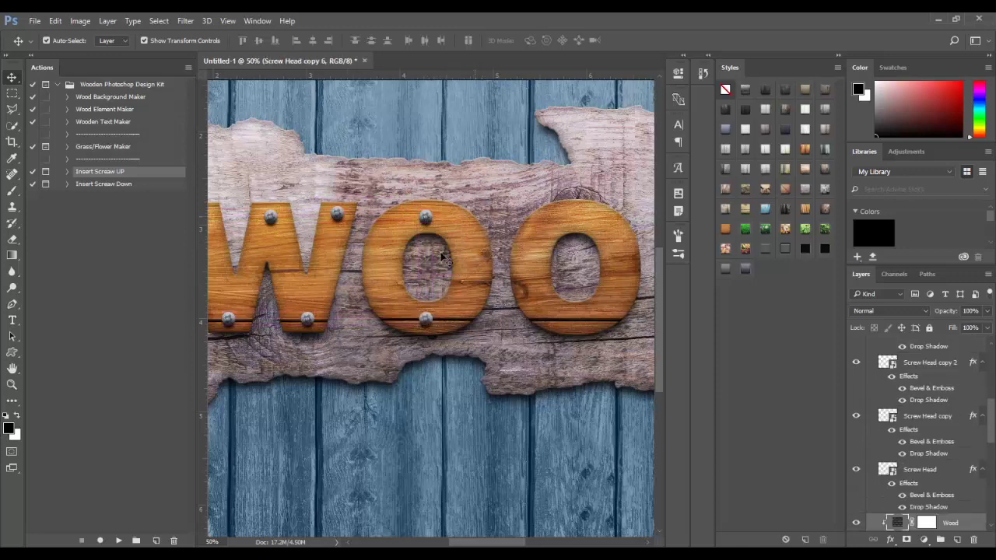
{"action": "mouse_move", "coordinate": [428, 219]}
{"action": "left_mouse_down"}
{"action": "mouse_move", "coordinate": [556, 238]}
{"action": "mouse_move", "coordinate": [589, 222]}
{"action": "left_mouse_up"}
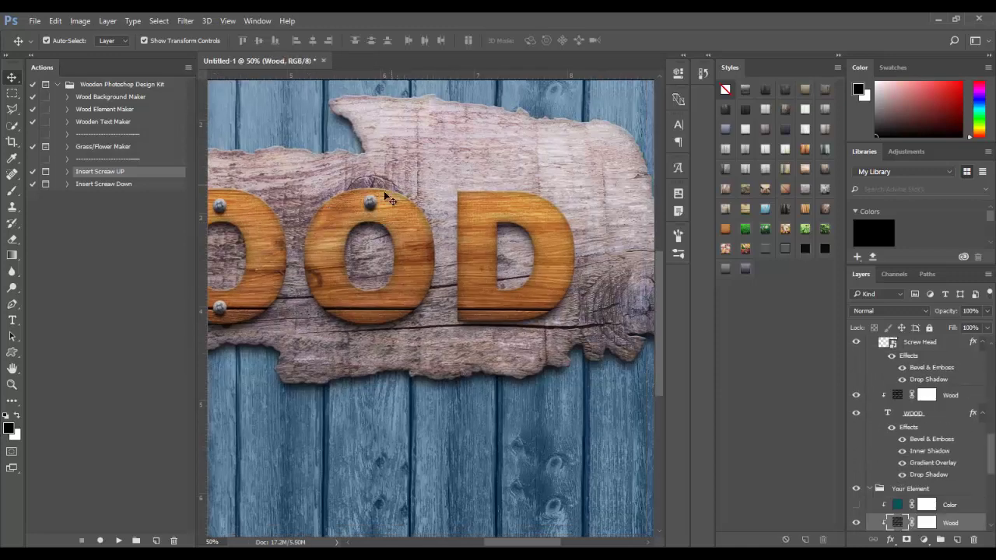
{"action": "left_click_drag", "start_coordinate": [371, 204], "coordinate": [370, 308]}
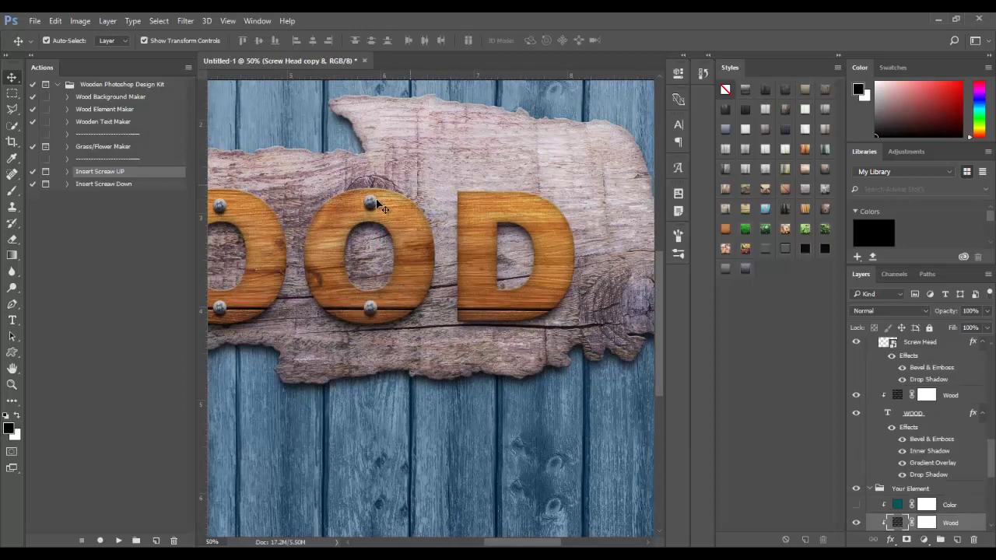
{"action": "mouse_move", "coordinate": [371, 203]}
{"action": "left_mouse_down"}
{"action": "mouse_move", "coordinate": [481, 211]}
{"action": "mouse_move", "coordinate": [479, 311]}
{"action": "mouse_move", "coordinate": [554, 259]}
{"action": "left_mouse_up"}
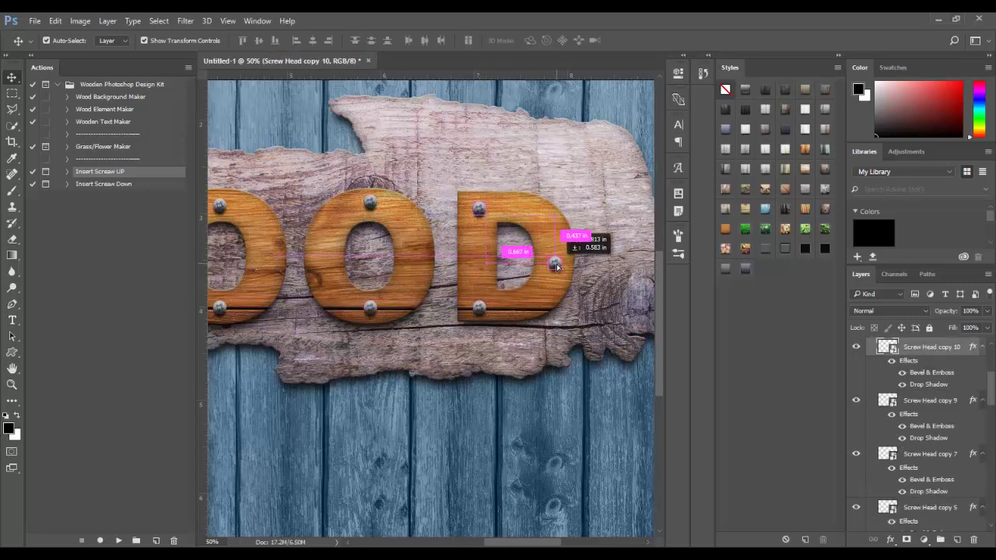
{"action": "key", "text": "ctrl+minus"}
{"action": "key", "text": "ctrl+minus"}
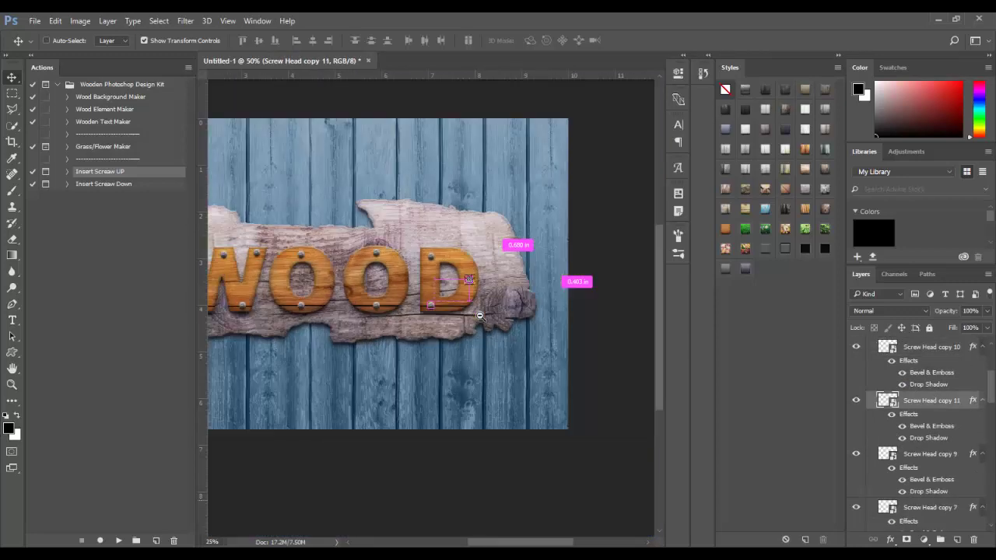
{"action": "key", "text": "ctrl+minus"}
{"action": "key", "text": "ctrl+plus"}
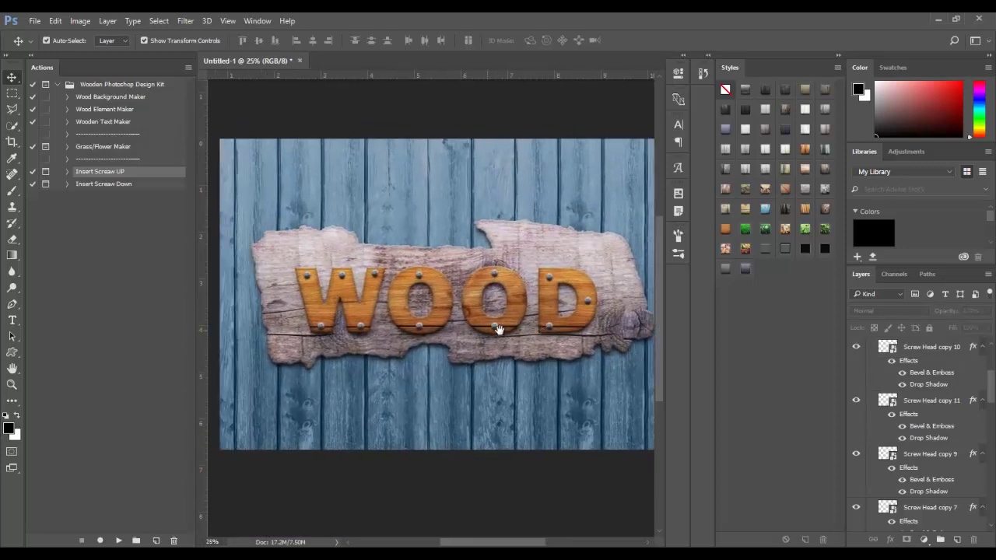
{"action": "left_click", "coordinate": [139, 187]}
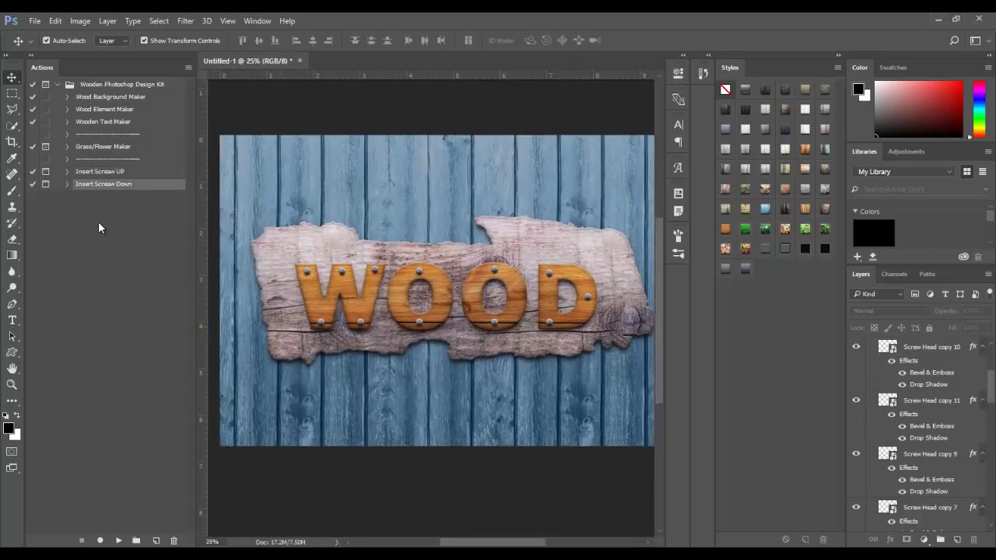
{"action": "left_click", "coordinate": [121, 539]}
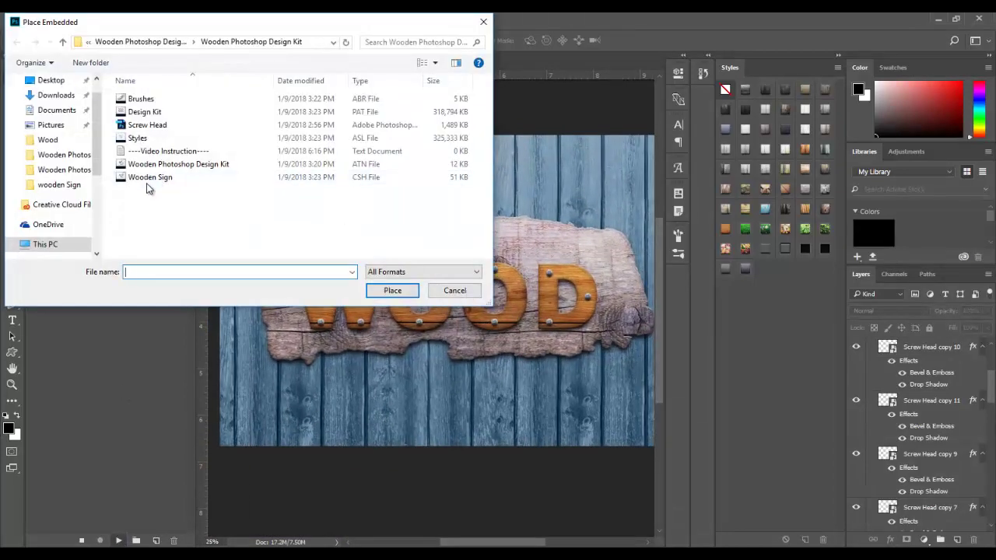
Place a new Screw Head, shrink it and set it at the sign's upper-left corner
{"action": "left_click", "coordinate": [147, 125]}
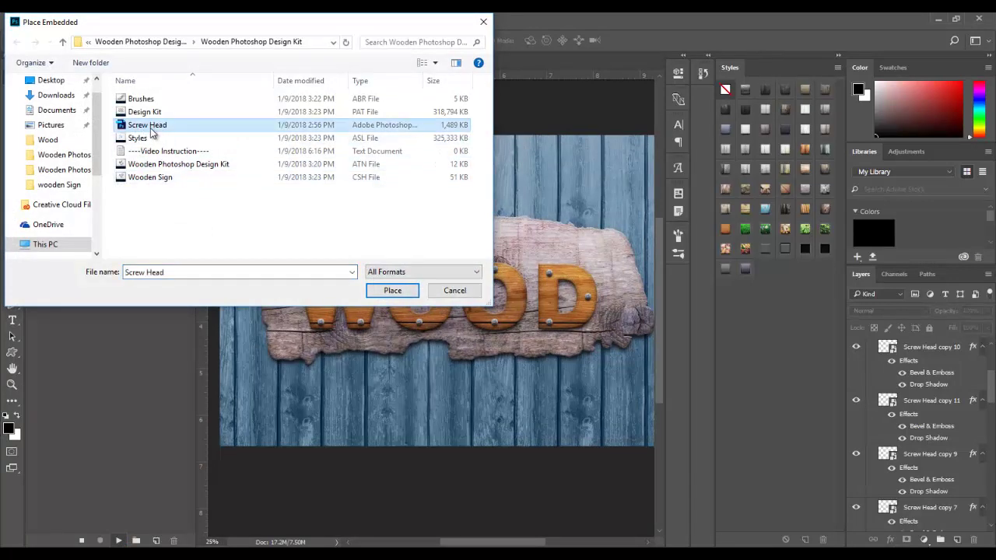
{"action": "double_click", "coordinate": [150, 128]}
{"action": "left_click_drag", "start_coordinate": [492, 343], "coordinate": [420, 267]}
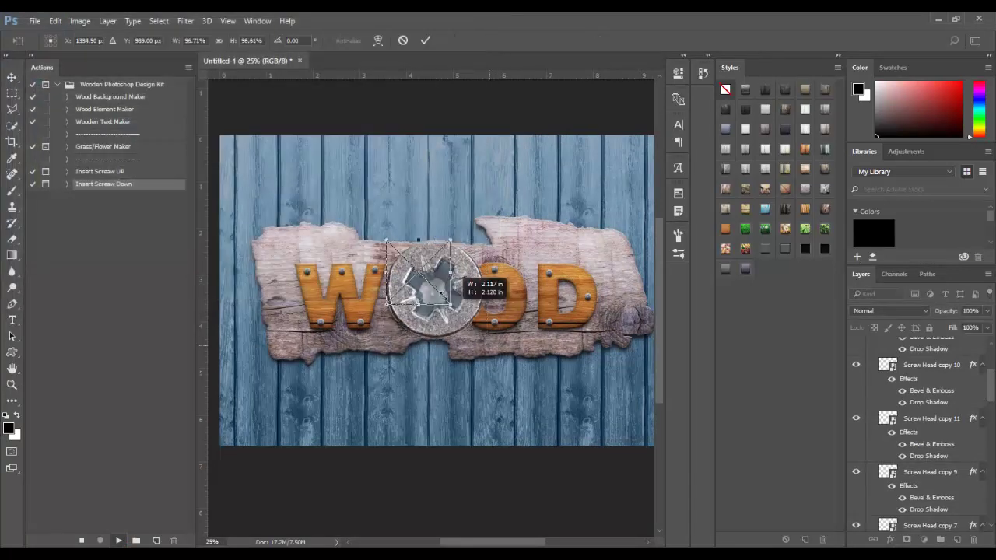
{"action": "mouse_move", "coordinate": [406, 250]}
{"action": "left_mouse_down"}
{"action": "mouse_move", "coordinate": [296, 266]}
{"action": "mouse_move", "coordinate": [286, 243]}
{"action": "mouse_move", "coordinate": [286, 254]}
{"action": "left_mouse_up"}
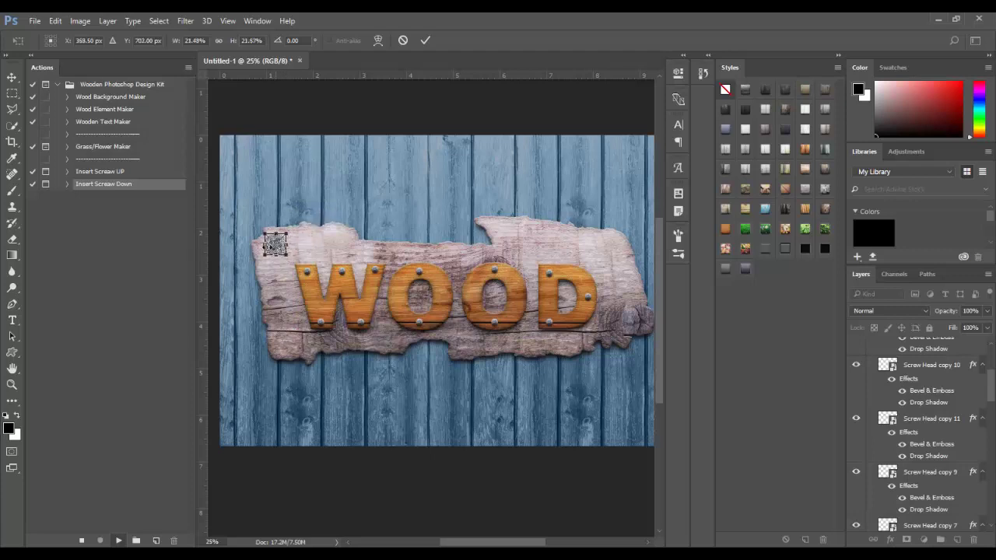
{"action": "key", "text": "Return"}
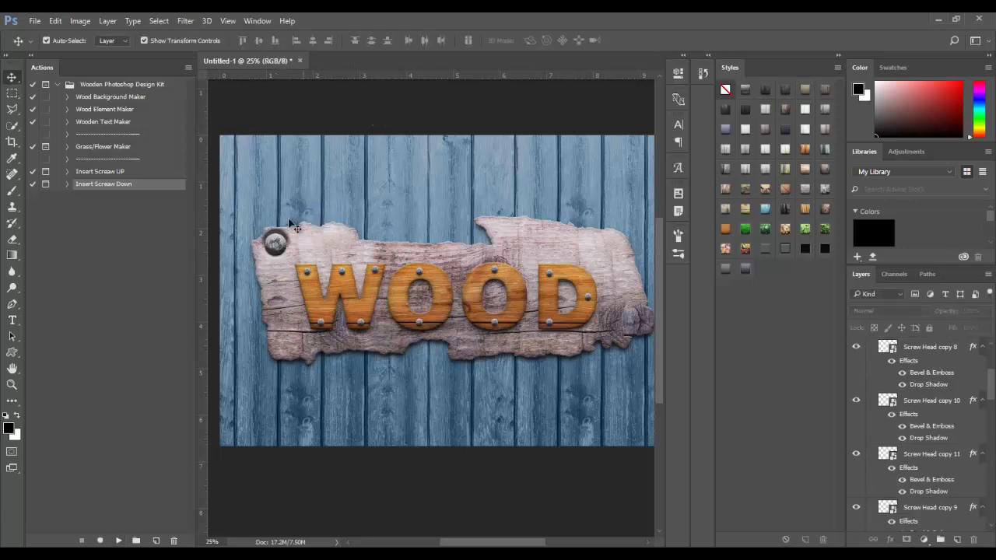
Resize the corner screw head smaller and nudge it onto the sign's top-left corner
{"action": "scroll", "coordinate": [267, 234], "scroll_direction": "up", "scroll_amount": 1}
{"action": "left_click", "coordinate": [337, 236]}
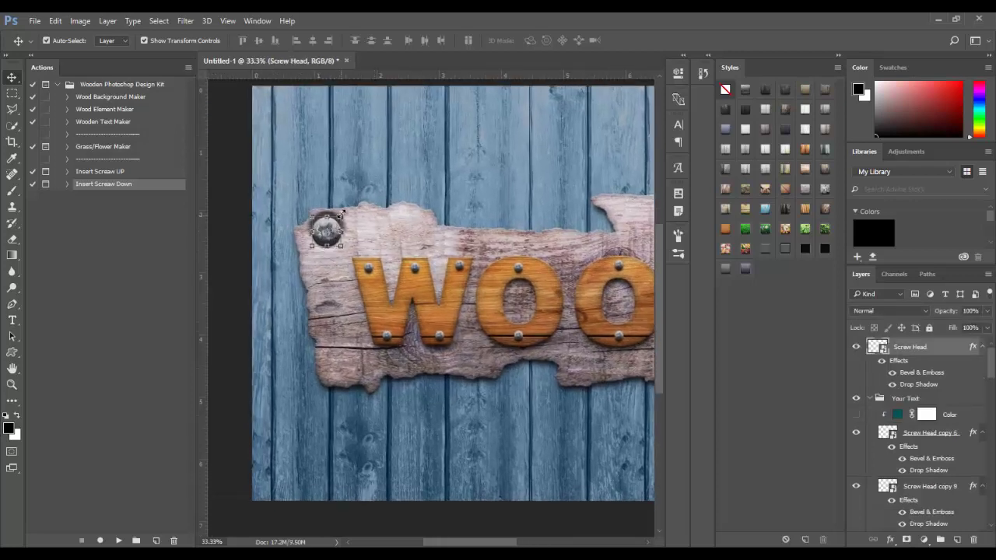
{"action": "key", "text": "ctrl+t"}
{"action": "left_click_drag", "start_coordinate": [340, 216], "coordinate": [321, 235]}
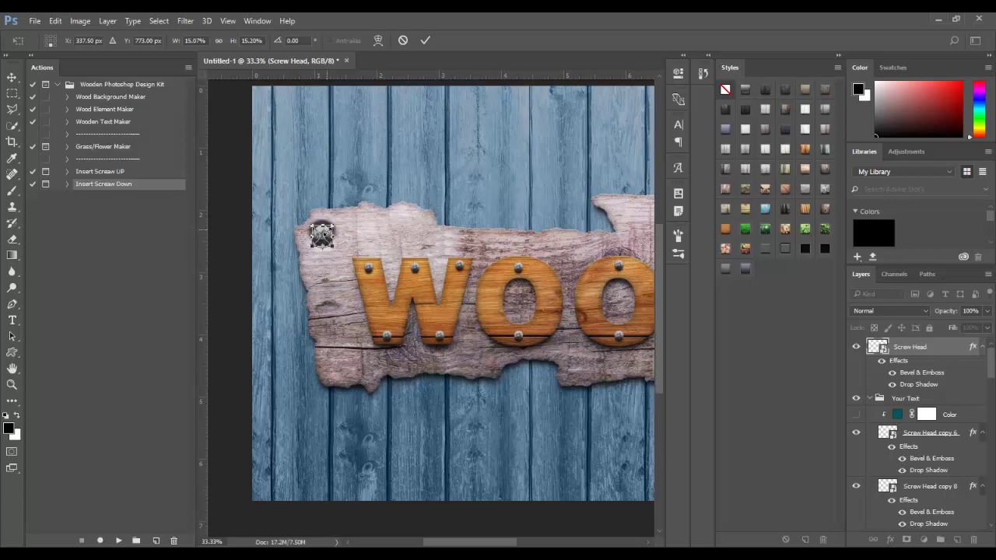
{"action": "key", "text": "Return"}
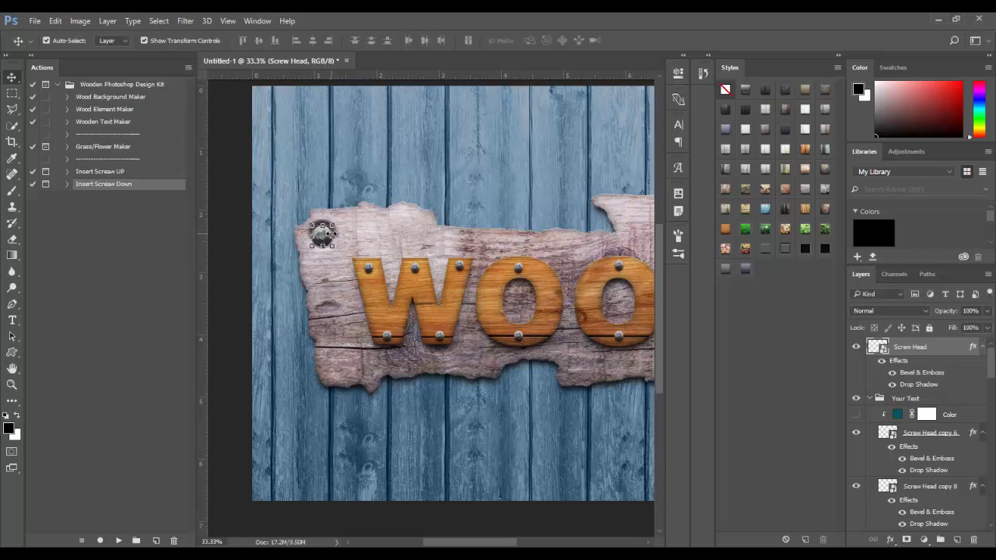
{"action": "left_click_drag", "start_coordinate": [331, 234], "coordinate": [335, 232]}
Copy the corner screw to the sign's bottom-left and right-end corners
{"action": "scroll", "coordinate": [365, 210], "scroll_direction": "up", "scroll_amount": 1}
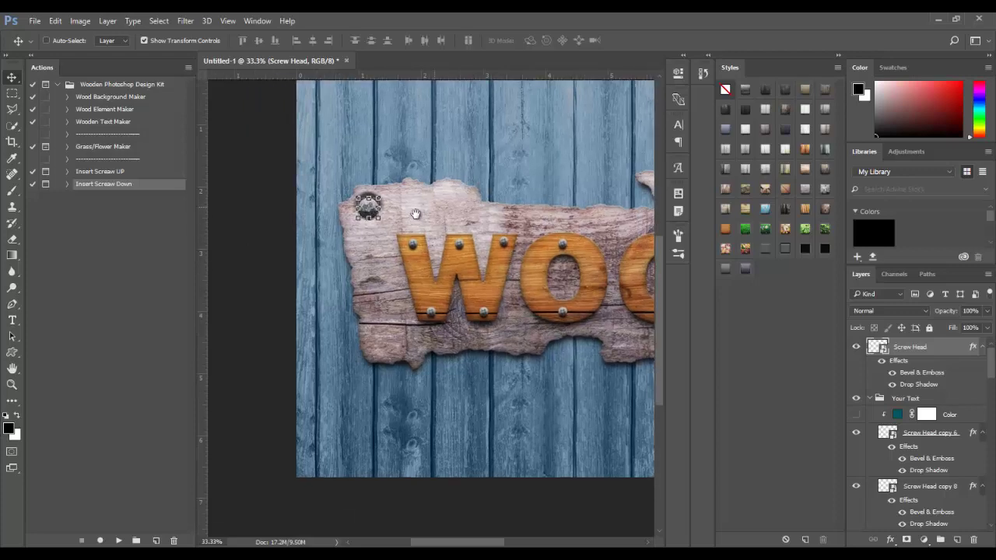
{"action": "scroll", "coordinate": [402, 187], "scroll_direction": "up", "scroll_amount": 1}
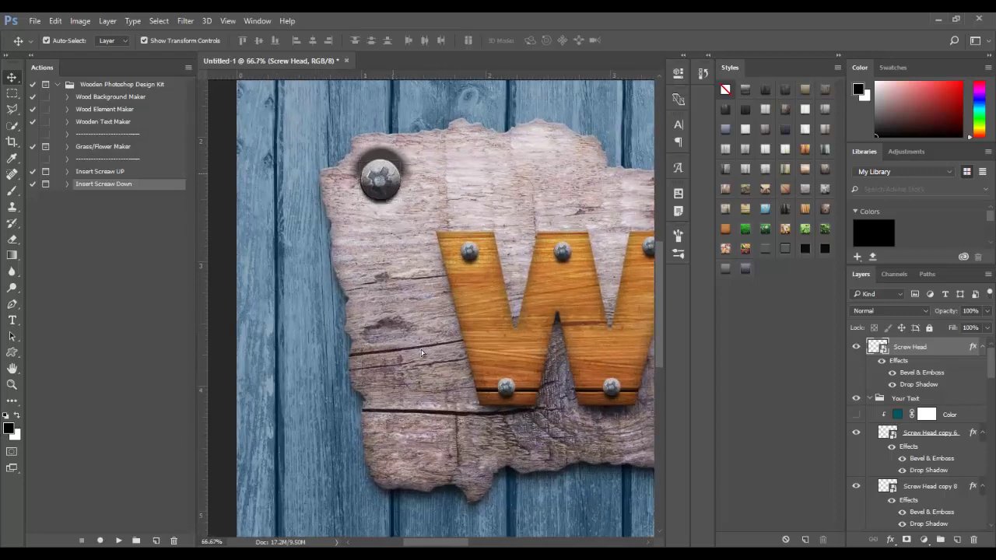
{"action": "left_click_drag", "start_coordinate": [392, 175], "coordinate": [428, 439]}
{"action": "scroll", "coordinate": [477, 413], "scroll_direction": "down", "scroll_amount": 1}
{"action": "scroll", "coordinate": [389, 365], "scroll_direction": "down", "scroll_amount": 1}
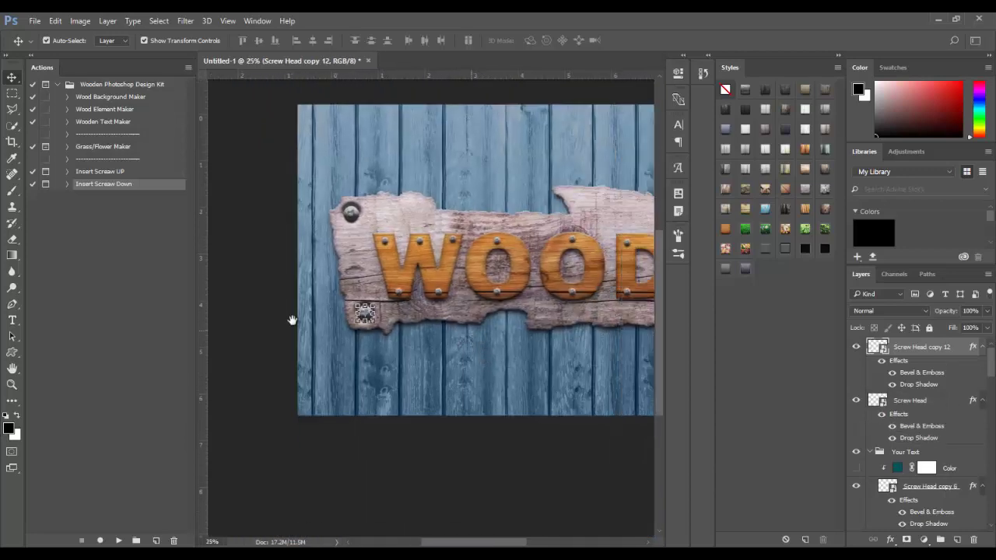
{"action": "scroll", "coordinate": [288, 317], "scroll_direction": "down", "scroll_amount": 1}
{"action": "mouse_move", "coordinate": [225, 308]}
{"action": "left_mouse_down"}
{"action": "mouse_move", "coordinate": [554, 297]}
{"action": "mouse_move", "coordinate": [563, 256]}
{"action": "left_mouse_up"}
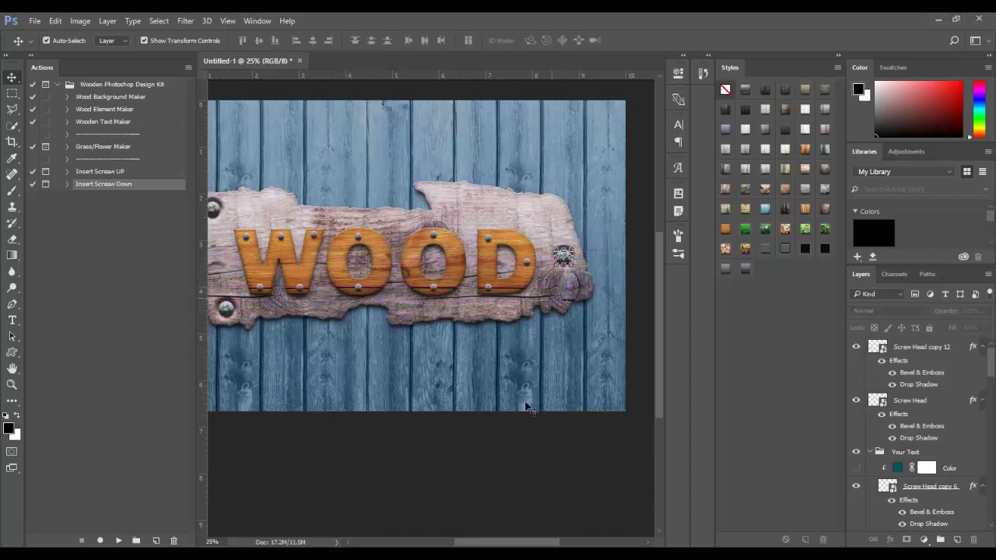
Zoom out to view the whole image and select the Screw Head copy 13 layer
{"action": "left_click", "coordinate": [474, 310], "text": "alt"}
{"action": "left_click", "coordinate": [474, 311], "text": "alt"}
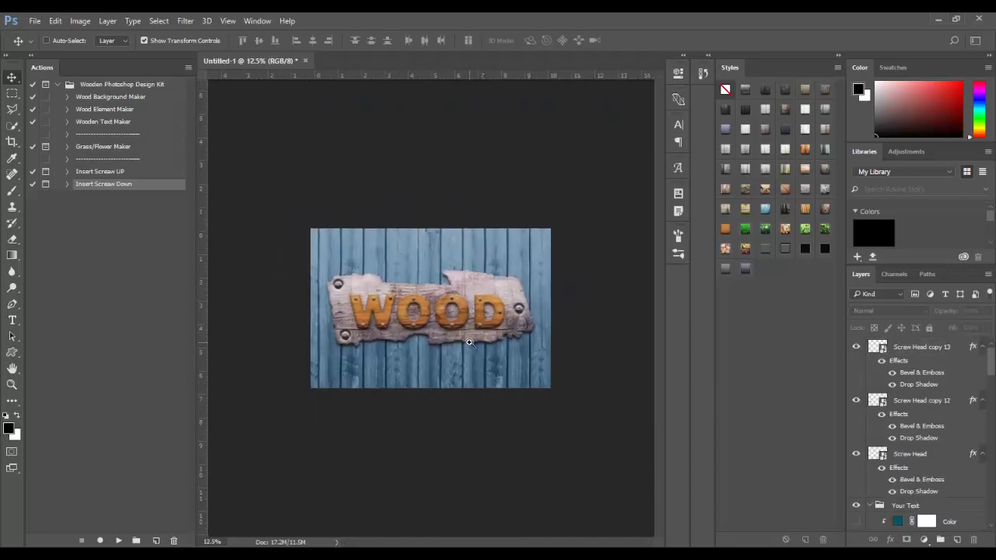
{"action": "left_click", "coordinate": [499, 332], "text": "ctrl"}
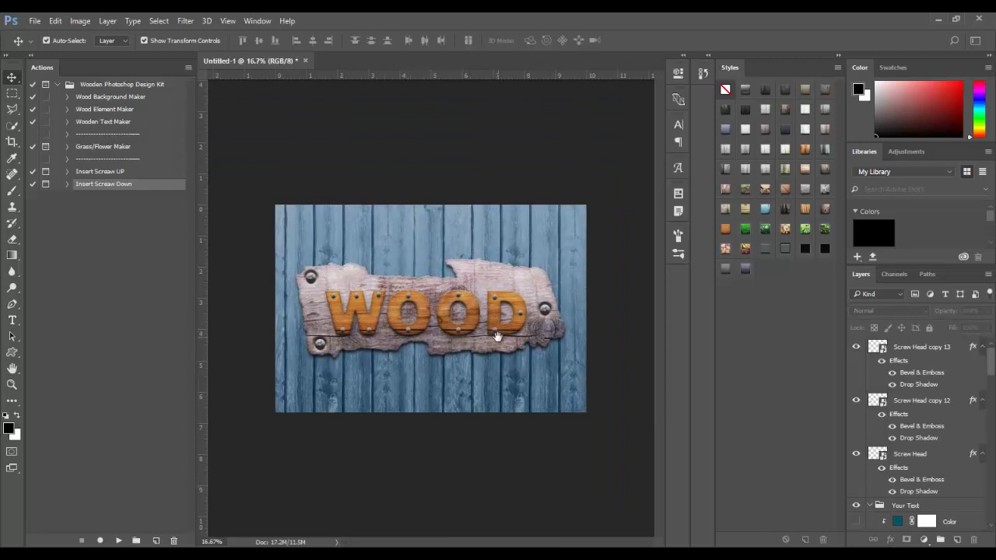
{"action": "left_click", "coordinate": [922, 347]}
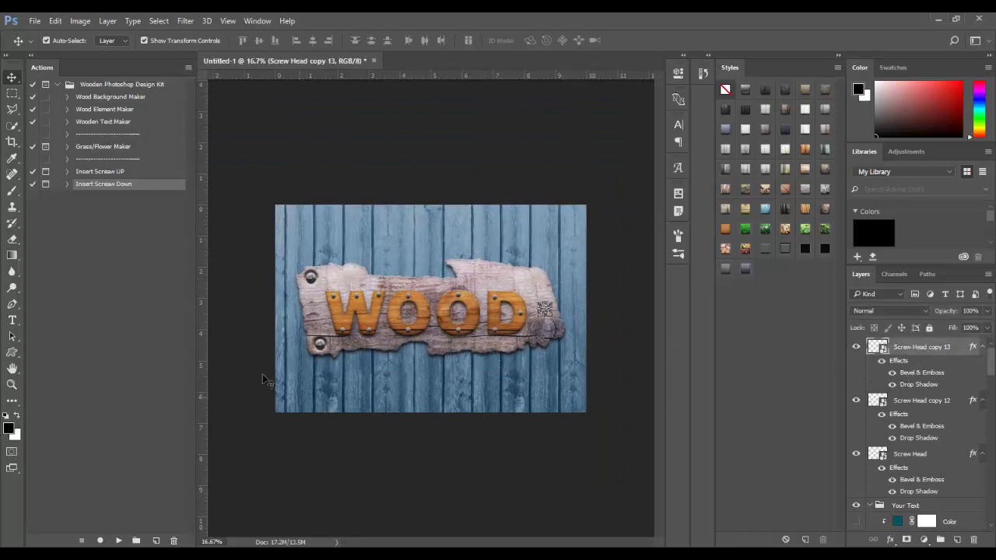
On a new layer, run Grass/Flower Maker and paint grass along the canvas bottom edge
{"action": "left_click", "coordinate": [957, 540]}
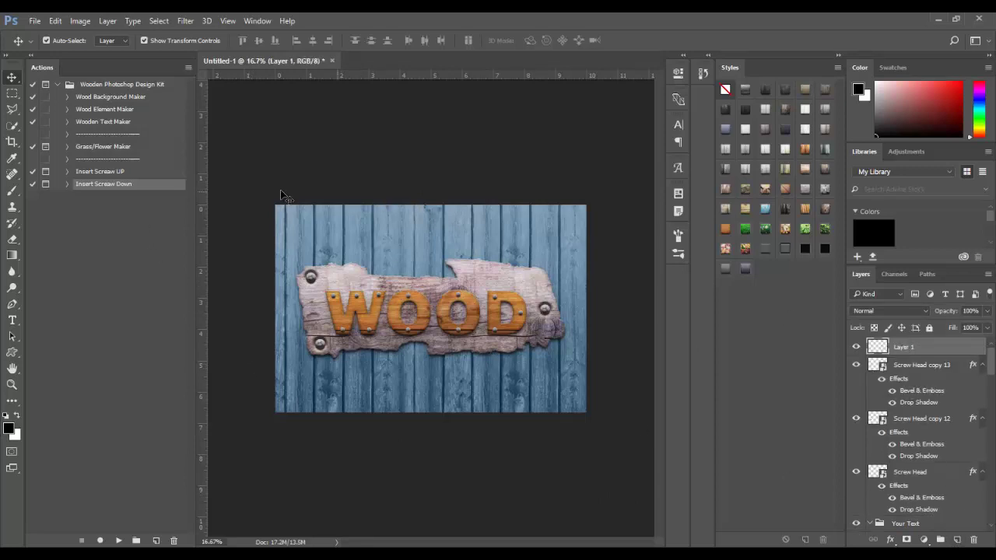
{"action": "left_click", "coordinate": [111, 147]}
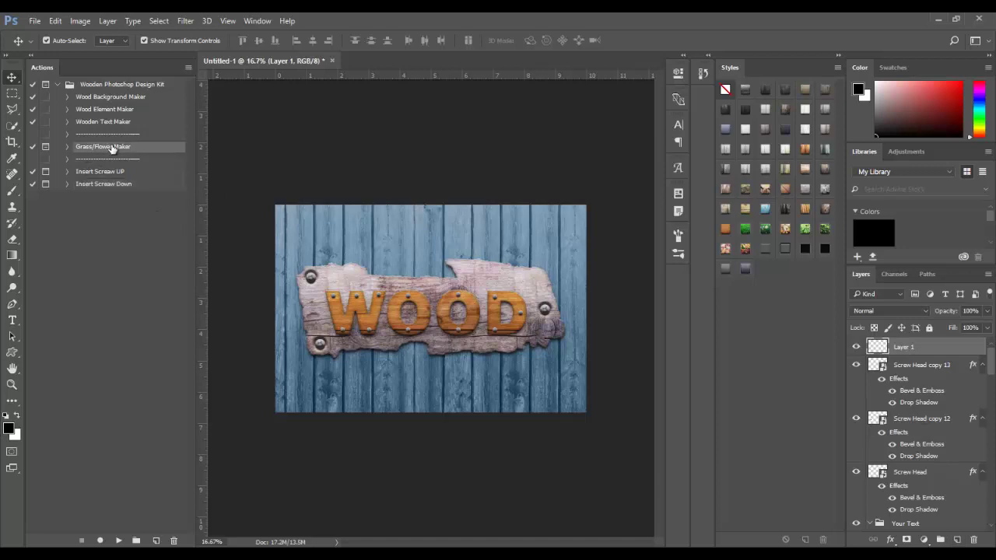
{"action": "left_click", "coordinate": [119, 539]}
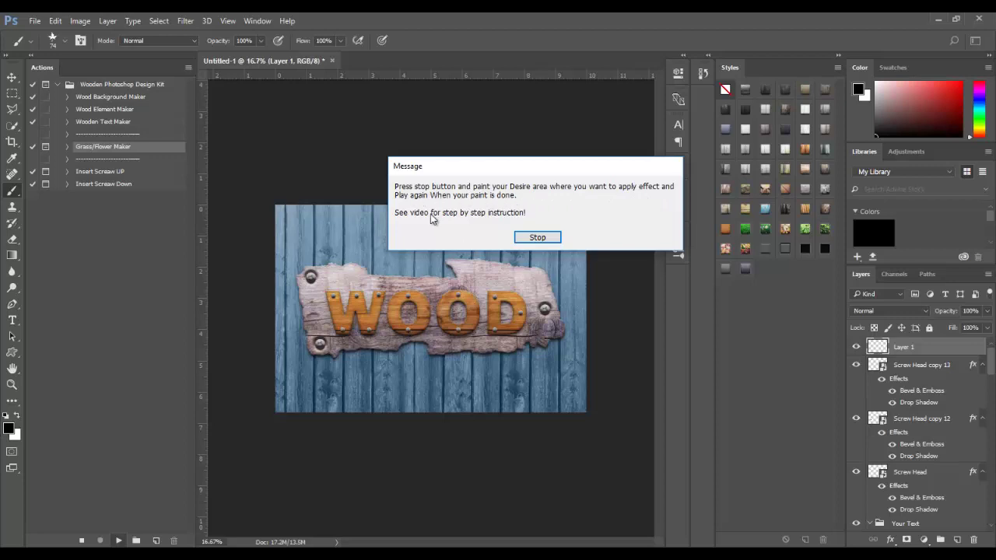
{"action": "left_click", "coordinate": [541, 239]}
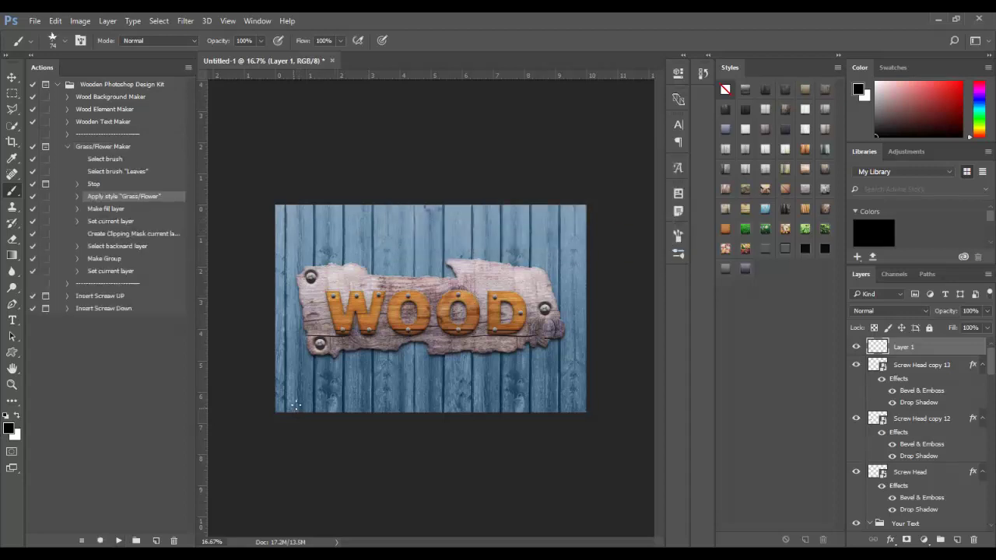
{"action": "mouse_move", "coordinate": [284, 406]}
{"action": "left_mouse_down"}
{"action": "mouse_move", "coordinate": [346, 403]}
{"action": "mouse_move", "coordinate": [273, 407]}
{"action": "mouse_move", "coordinate": [547, 417]}
{"action": "mouse_move", "coordinate": [400, 409]}
{"action": "mouse_move", "coordinate": [460, 416]}
{"action": "left_mouse_up"}
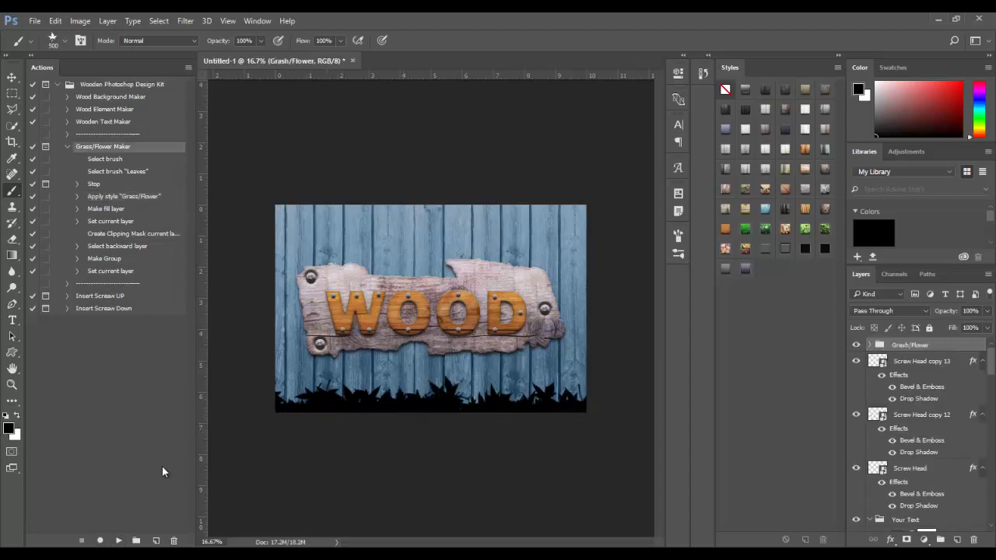
Expand the Grash/Flower group and try autumn, green, dark green and red leaf patterns
{"action": "left_click", "coordinate": [870, 345]}
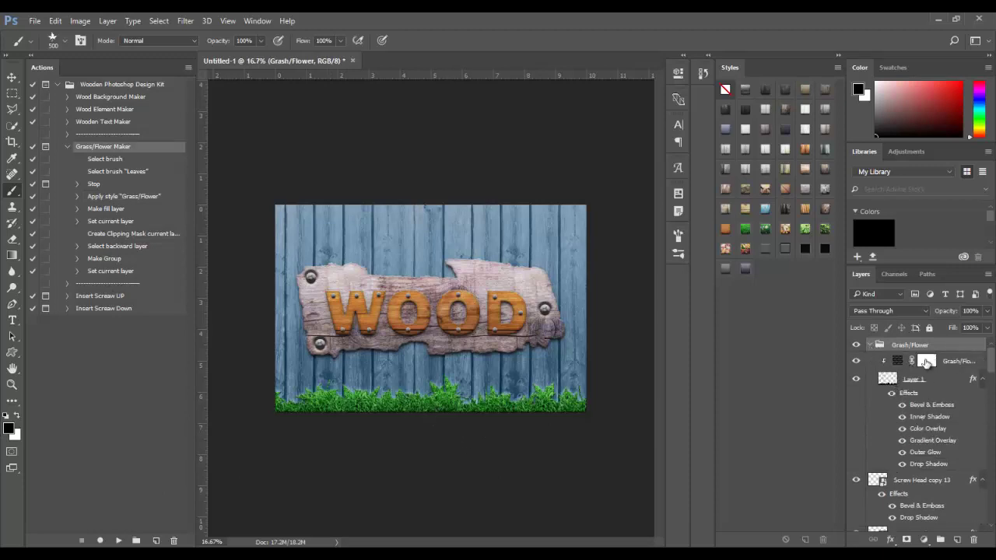
{"action": "double_click", "coordinate": [900, 362]}
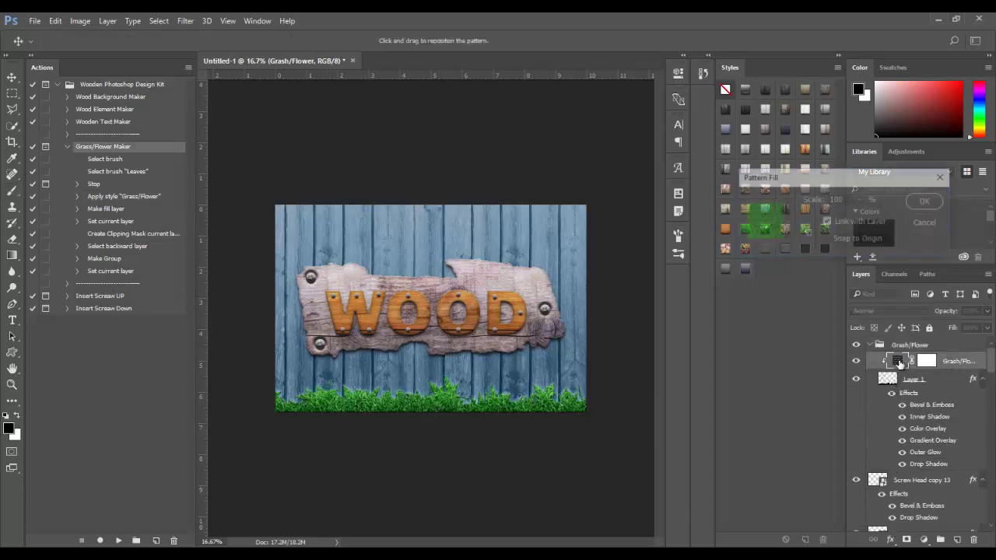
{"action": "left_click", "coordinate": [786, 223]}
{"action": "scroll", "coordinate": [770, 280], "scroll_direction": "down", "scroll_amount": 2}
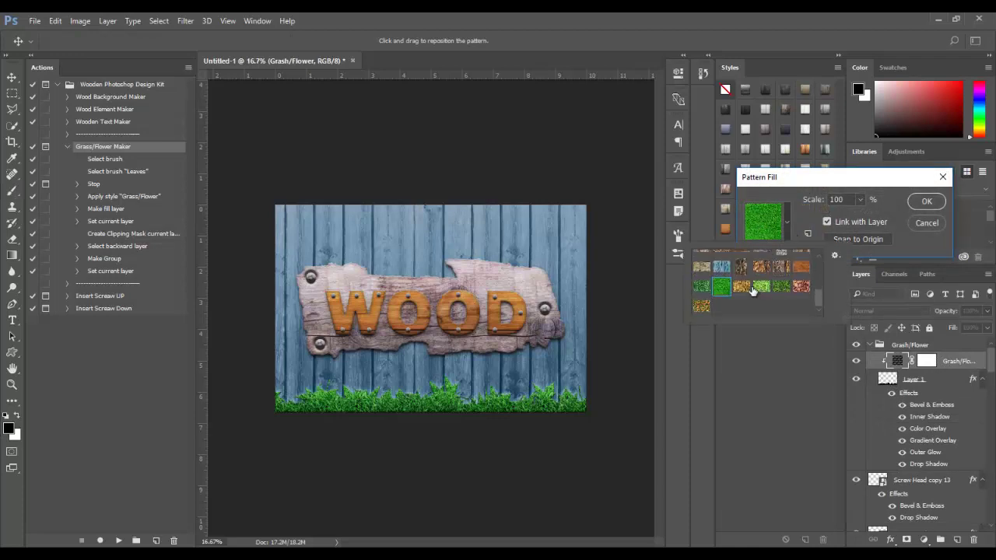
{"action": "left_click", "coordinate": [741, 287]}
{"action": "left_click", "coordinate": [760, 289]}
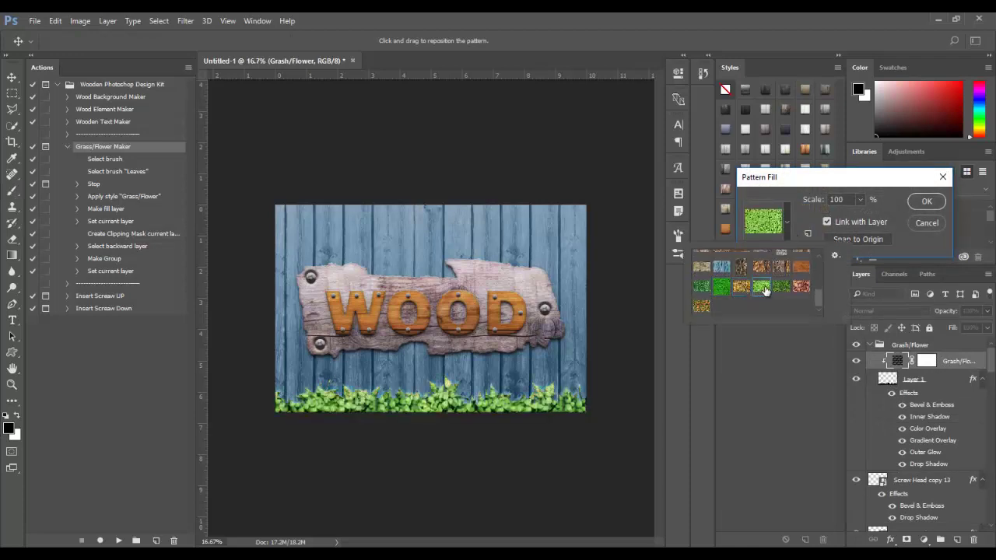
{"action": "left_click", "coordinate": [781, 287]}
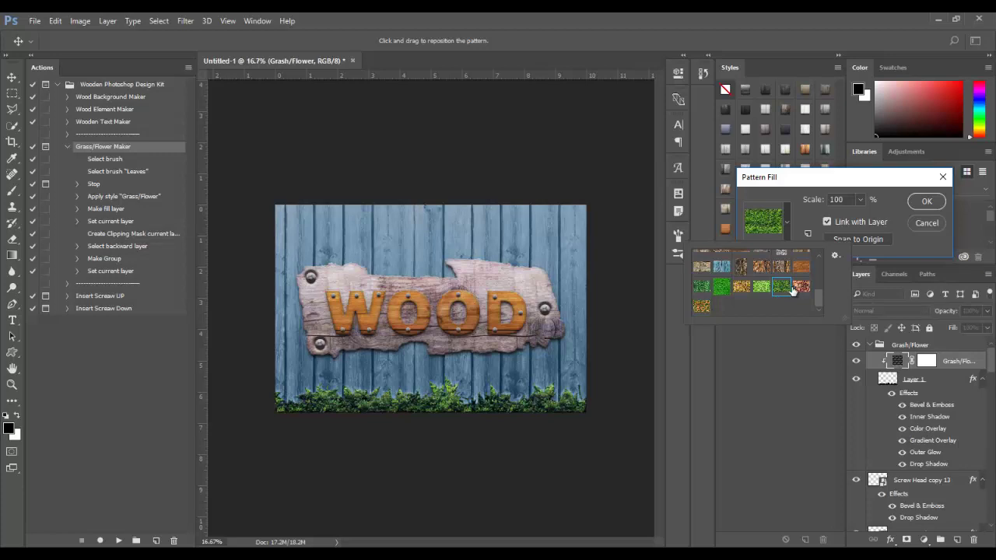
{"action": "left_click", "coordinate": [801, 288]}
Settle on the light green leafy pattern, confirm the fill, and collapse the group
{"action": "left_click", "coordinate": [703, 308]}
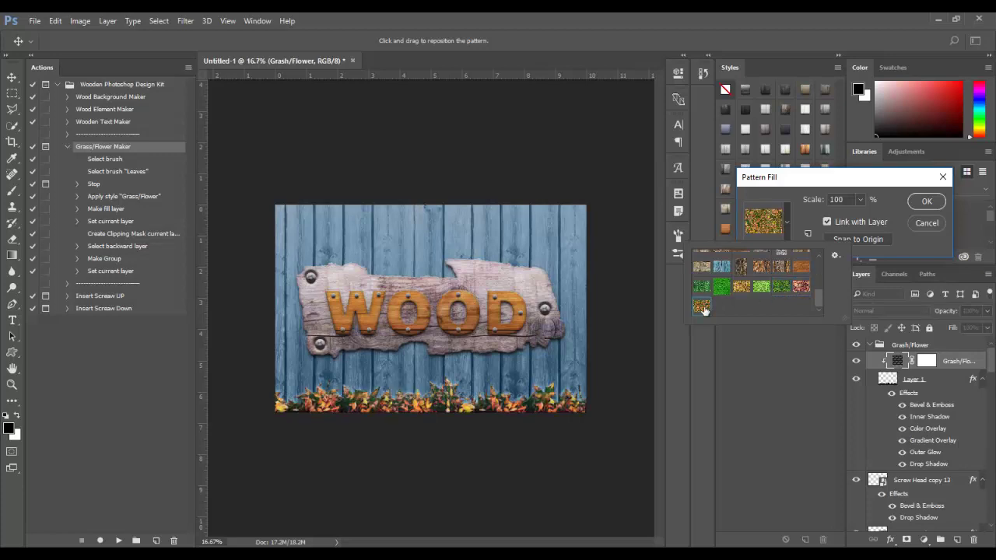
{"action": "left_click", "coordinate": [762, 288]}
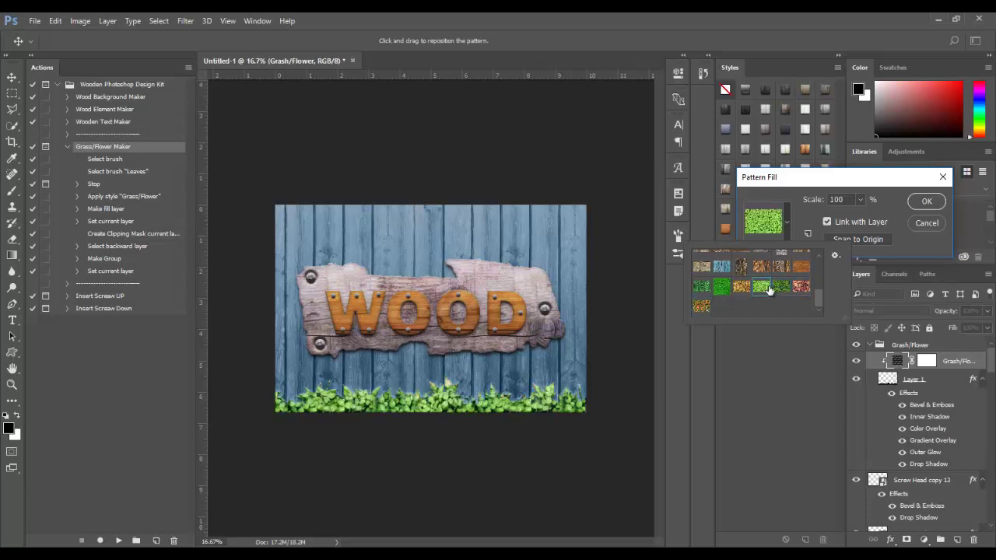
{"action": "left_click", "coordinate": [780, 288]}
{"action": "left_click", "coordinate": [762, 288]}
{"action": "left_click", "coordinate": [740, 288]}
{"action": "left_click", "coordinate": [762, 287]}
{"action": "left_click", "coordinate": [926, 200]}
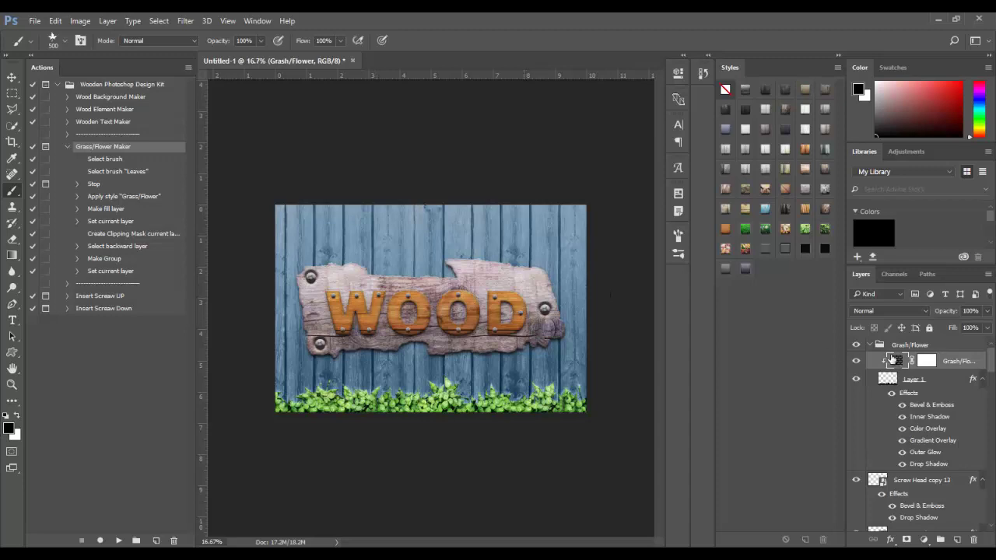
{"action": "left_click", "coordinate": [877, 346]}
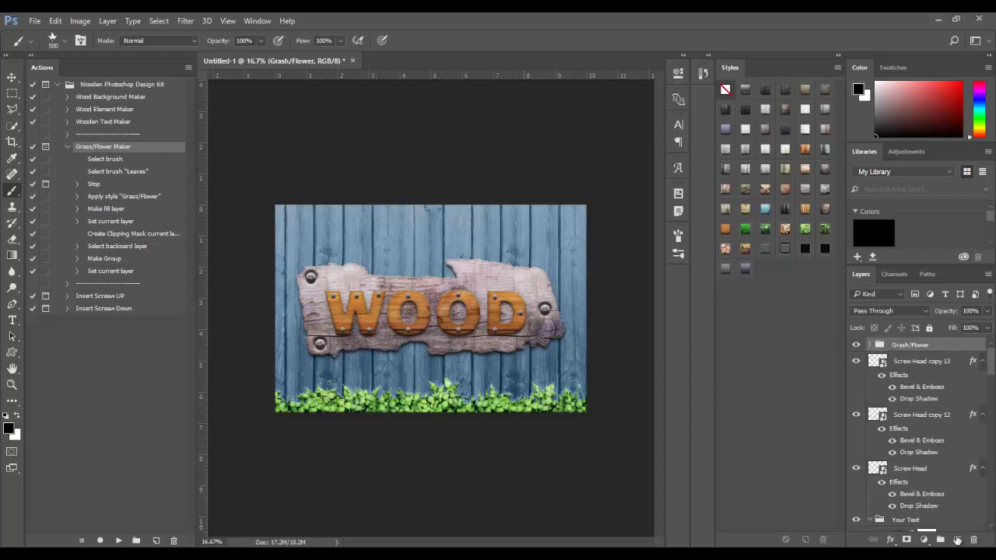
On a new layer, run Grass/Flower Maker and brush a diagonal vine between the second O and D
{"action": "left_click", "coordinate": [957, 539]}
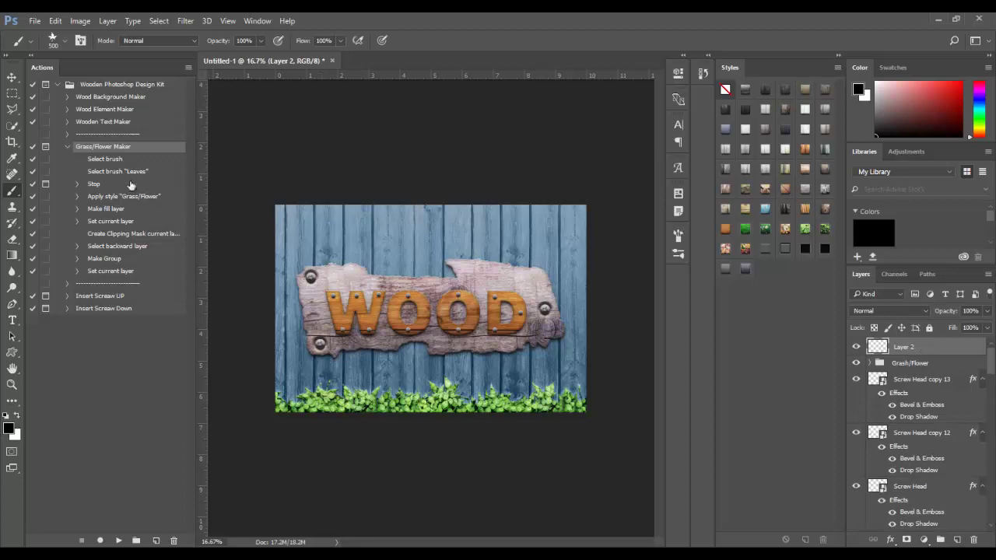
{"action": "left_click", "coordinate": [117, 540]}
{"action": "left_click", "coordinate": [534, 237]}
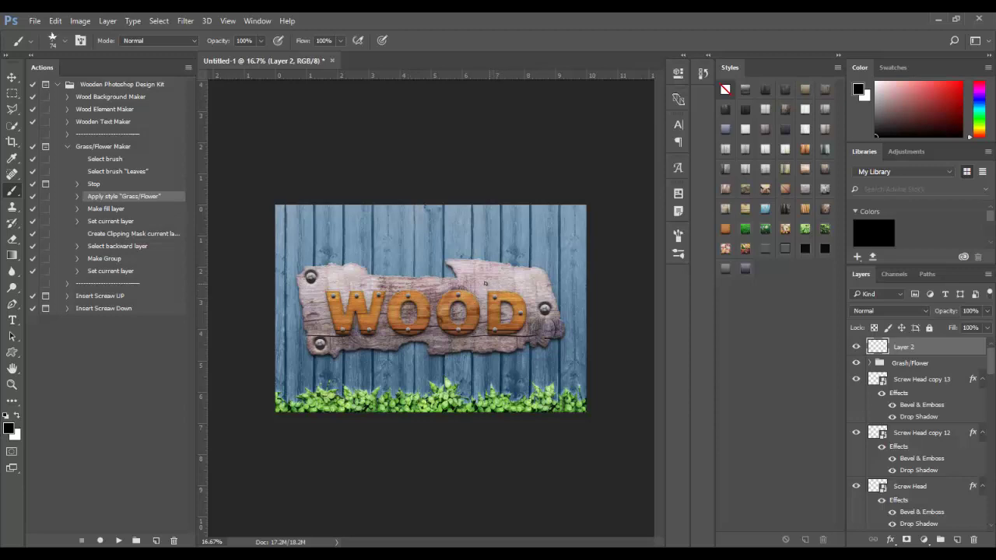
{"action": "left_click_drag", "start_coordinate": [482, 277], "coordinate": [488, 294]}
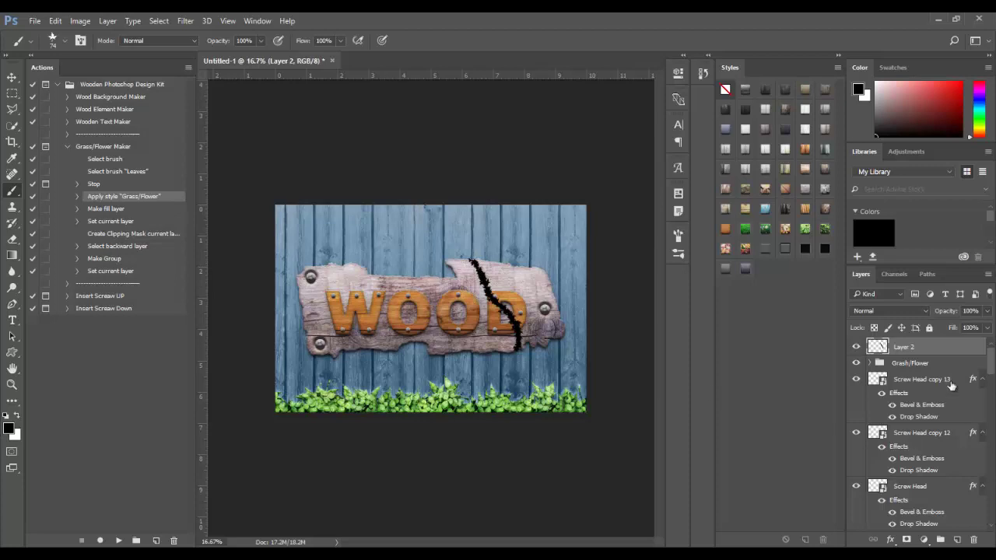
{"action": "left_click", "coordinate": [117, 539]}
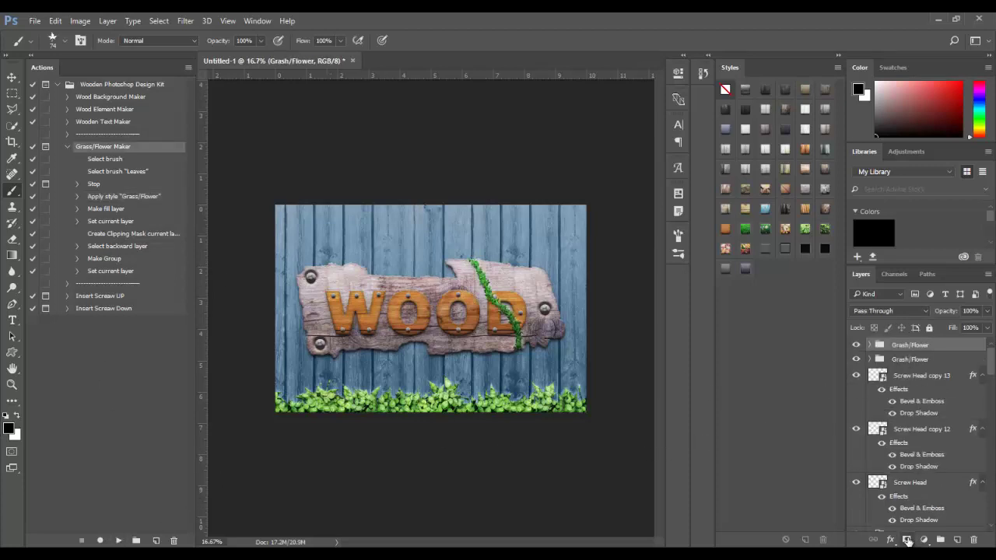
Add a layer mask to the vine group and reset the Brush tool at a larger size
{"action": "left_click", "coordinate": [907, 540]}
{"action": "scroll", "coordinate": [511, 316], "scroll_direction": "up", "scroll_amount": 1}
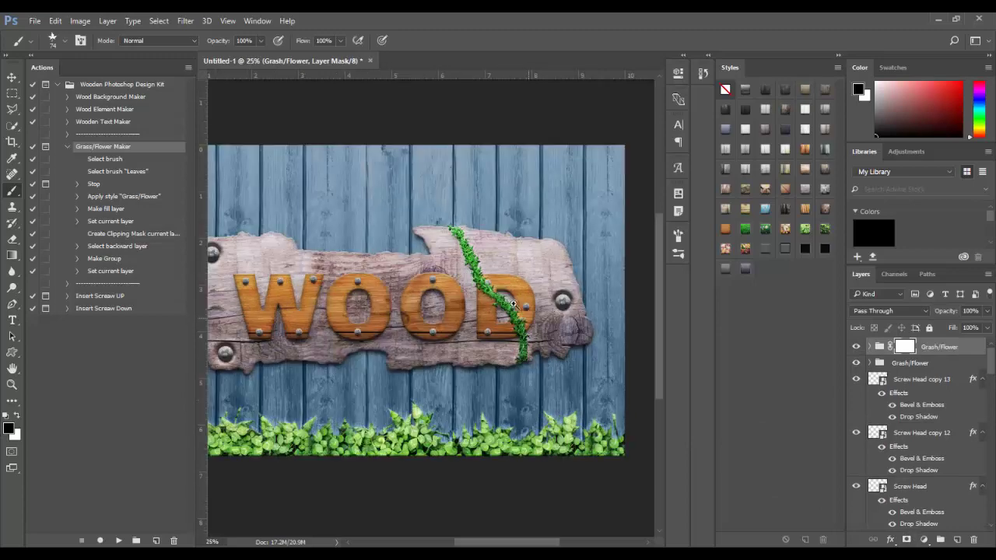
{"action": "right_click", "coordinate": [18, 40]}
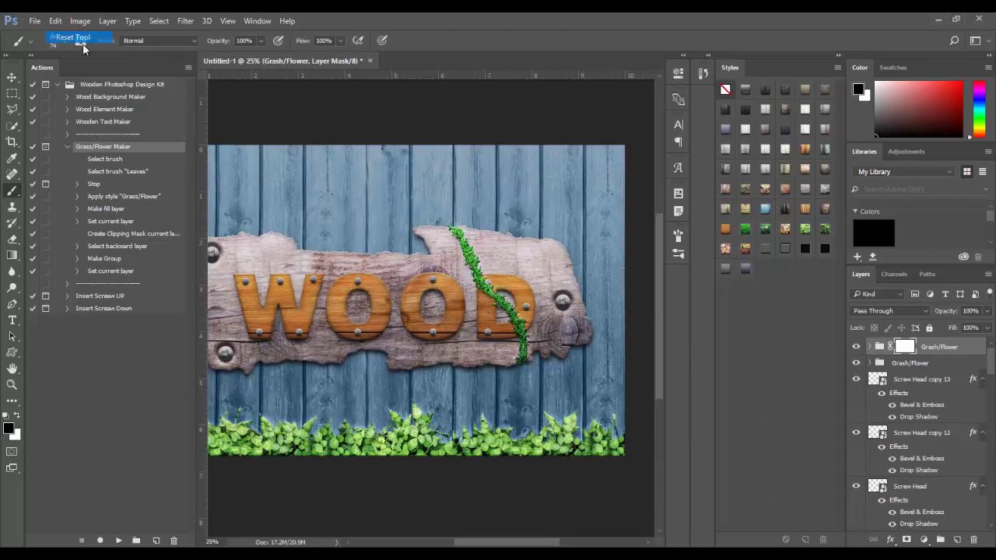
{"action": "left_click", "coordinate": [77, 36]}
{"action": "scroll", "coordinate": [566, 336], "scroll_direction": "up", "scroll_amount": 2}
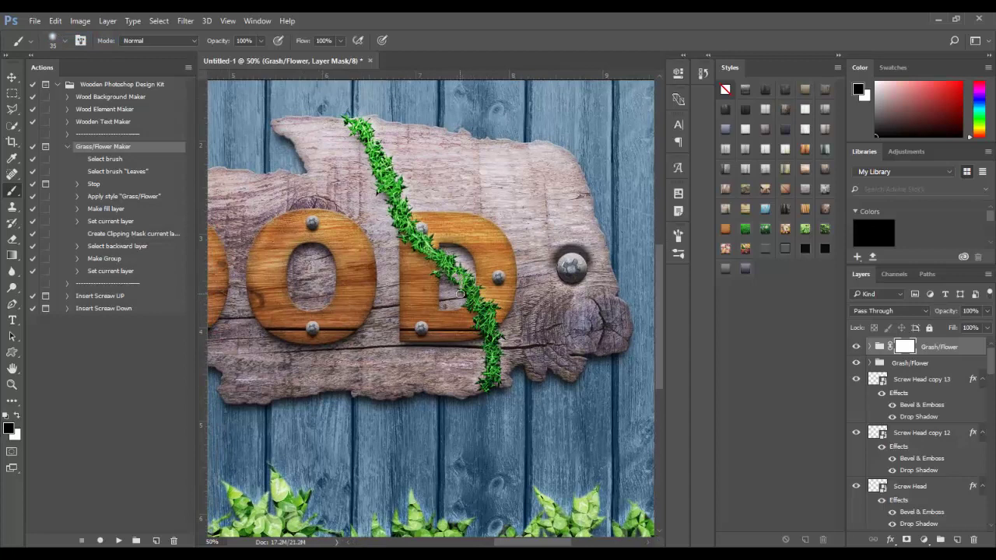
{"action": "key", "text": "bracketright"}
{"action": "key", "text": "bracketright"}
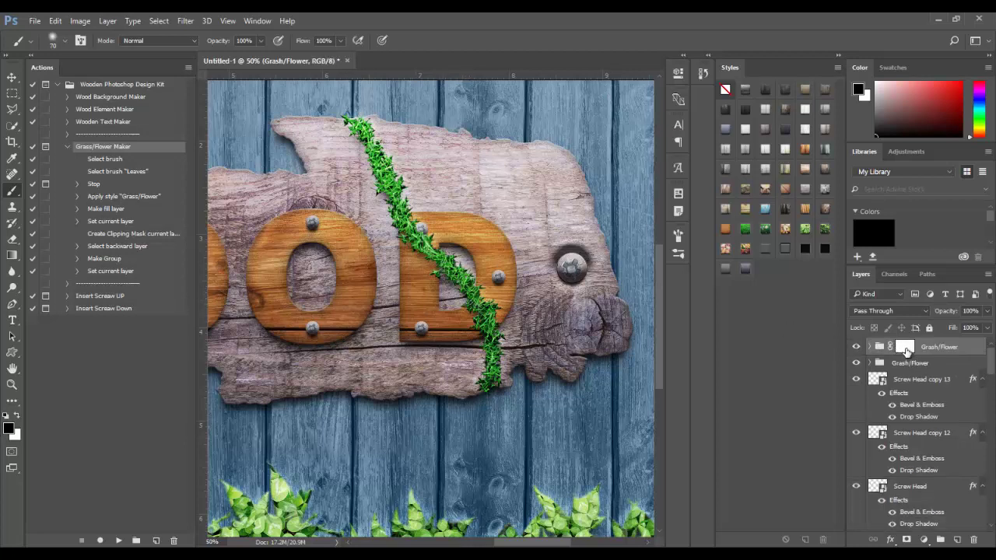
Paint black on the mask to hide the vine covering the D's screw
{"action": "left_click", "coordinate": [905, 350]}
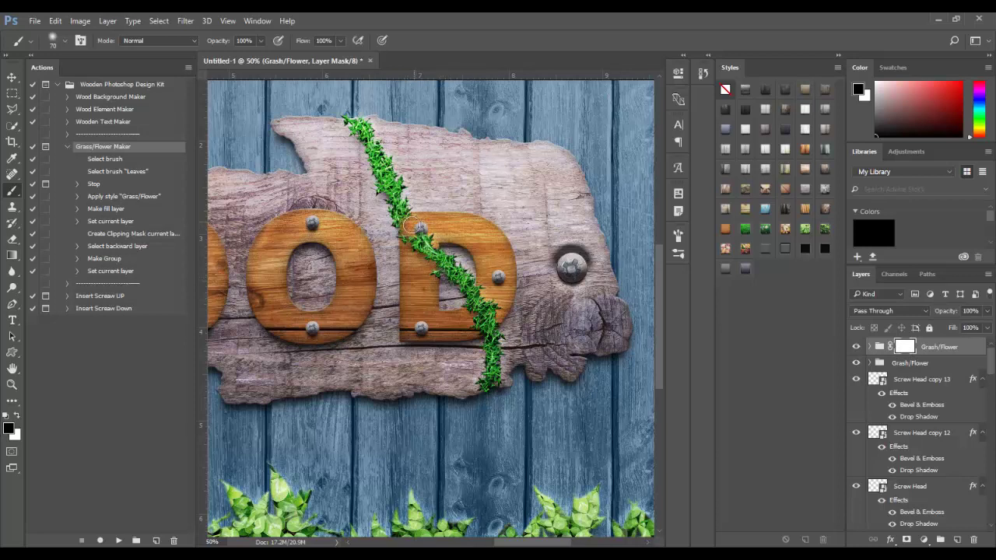
{"action": "left_click_drag", "start_coordinate": [410, 225], "coordinate": [422, 240]}
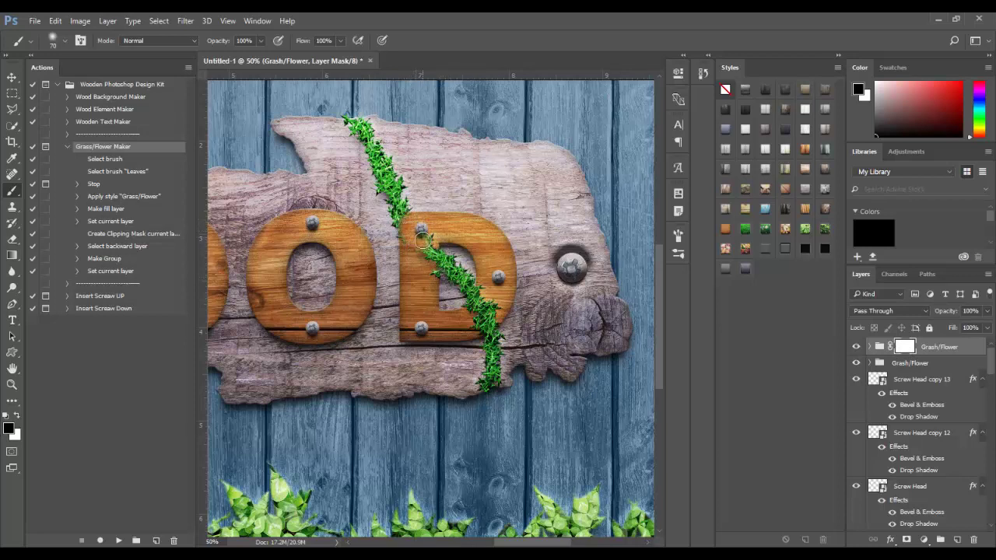
{"action": "key", "text": "bracketleft"}
{"action": "key", "text": "bracketleft"}
{"action": "right_click", "coordinate": [424, 239]}
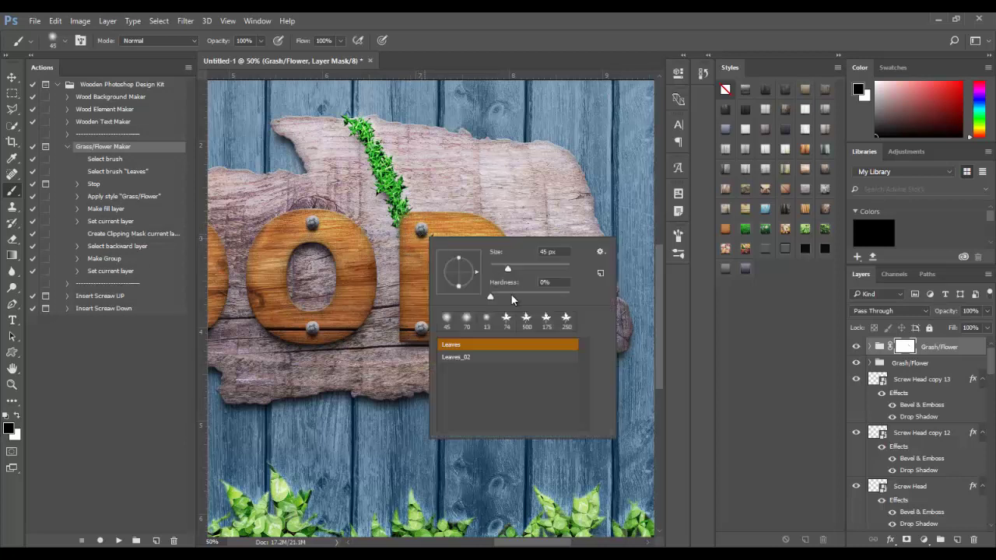
{"action": "key", "text": "Return"}
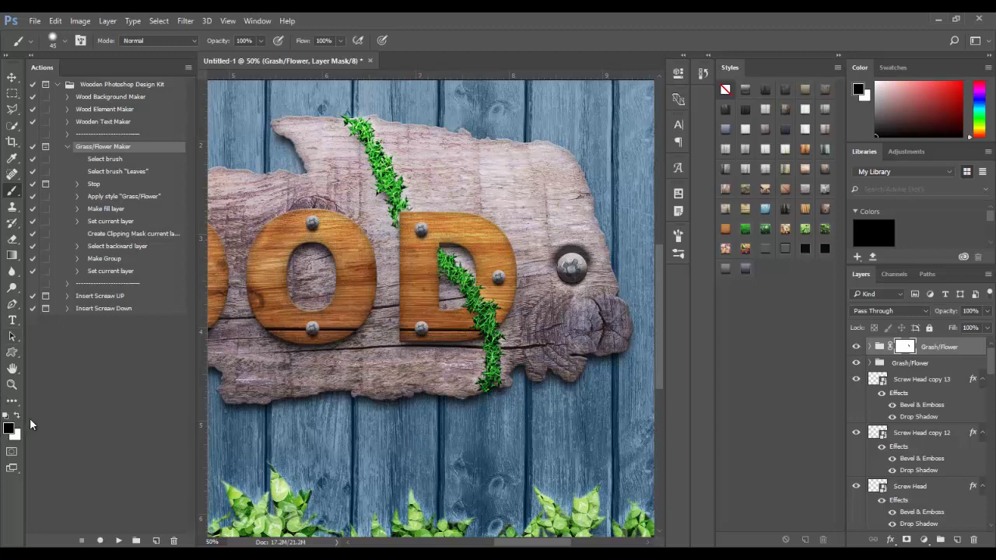
Paint white to restore the vine's edges near the D, then zoom out to the whole sign
{"action": "left_click", "coordinate": [17, 416]}
{"action": "scroll", "coordinate": [395, 276], "scroll_direction": "up", "scroll_amount": 1}
{"action": "scroll", "coordinate": [395, 276], "scroll_direction": "up", "scroll_amount": 1}
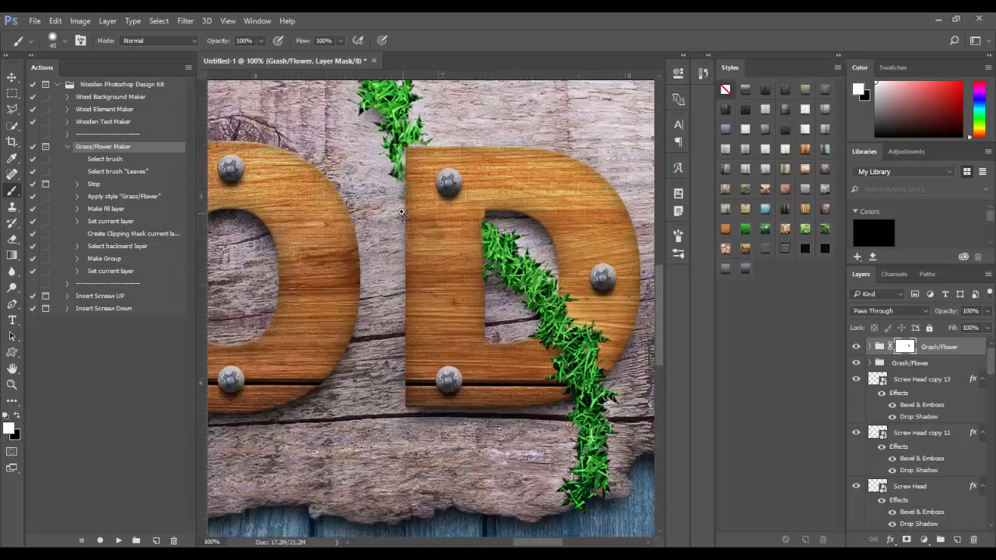
{"action": "scroll", "coordinate": [396, 277], "scroll_direction": "up", "scroll_amount": 2}
{"action": "left_click_drag", "start_coordinate": [403, 276], "coordinate": [401, 367]}
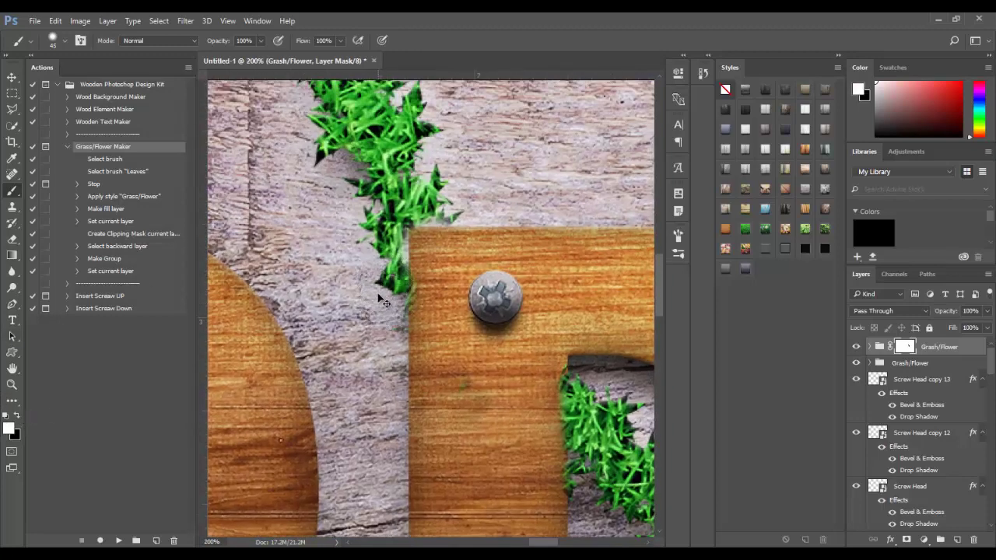
{"action": "key", "text": "bracketleft"}
{"action": "key", "text": "bracketleft"}
{"action": "key", "text": "bracketleft"}
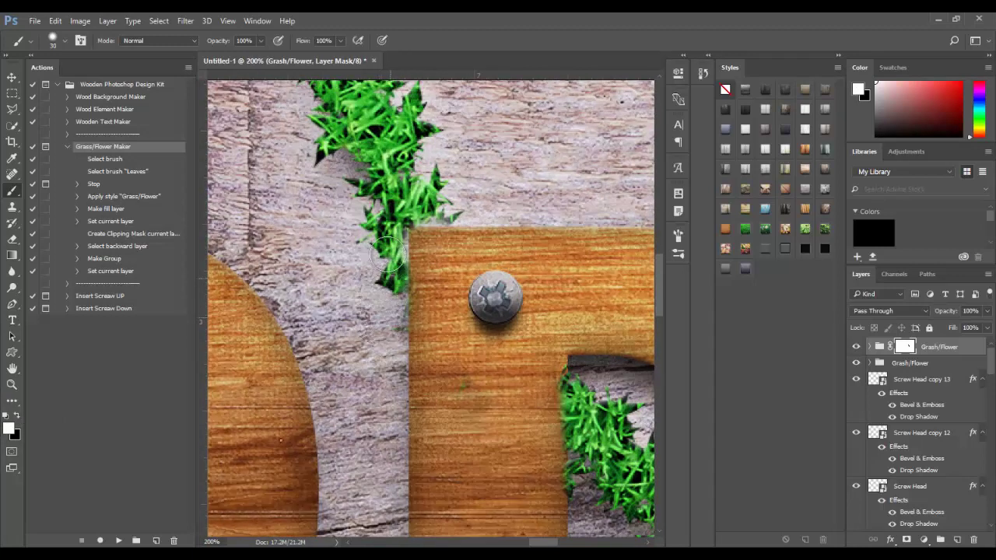
{"action": "left_click_drag", "start_coordinate": [389, 226], "coordinate": [391, 232]}
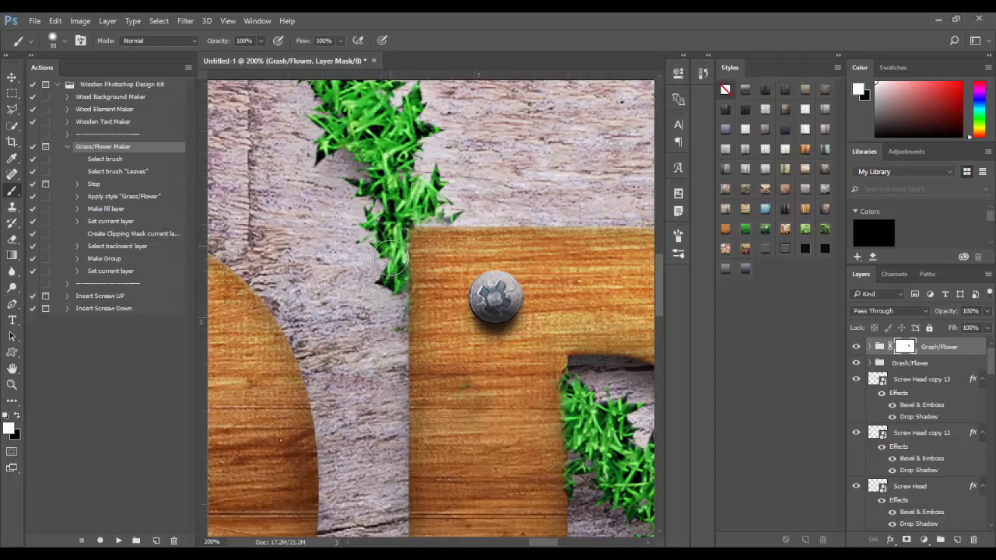
{"action": "left_click_drag", "start_coordinate": [390, 232], "coordinate": [466, 205]}
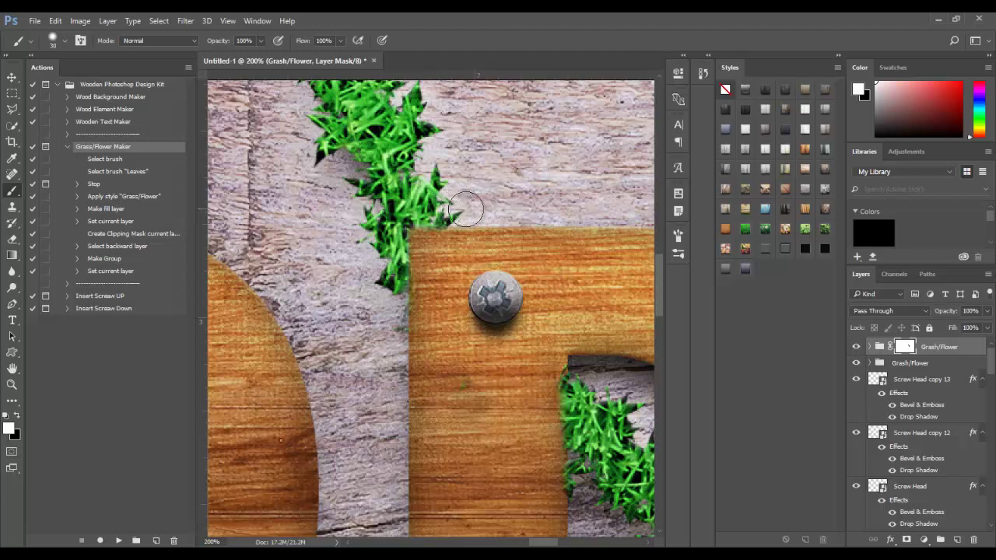
{"action": "mouse_move", "coordinate": [551, 385]}
{"action": "left_mouse_down"}
{"action": "mouse_move", "coordinate": [535, 367]}
{"action": "mouse_move", "coordinate": [550, 356]}
{"action": "mouse_move", "coordinate": [546, 466]}
{"action": "left_mouse_up"}
{"action": "left_click", "coordinate": [17, 415]}
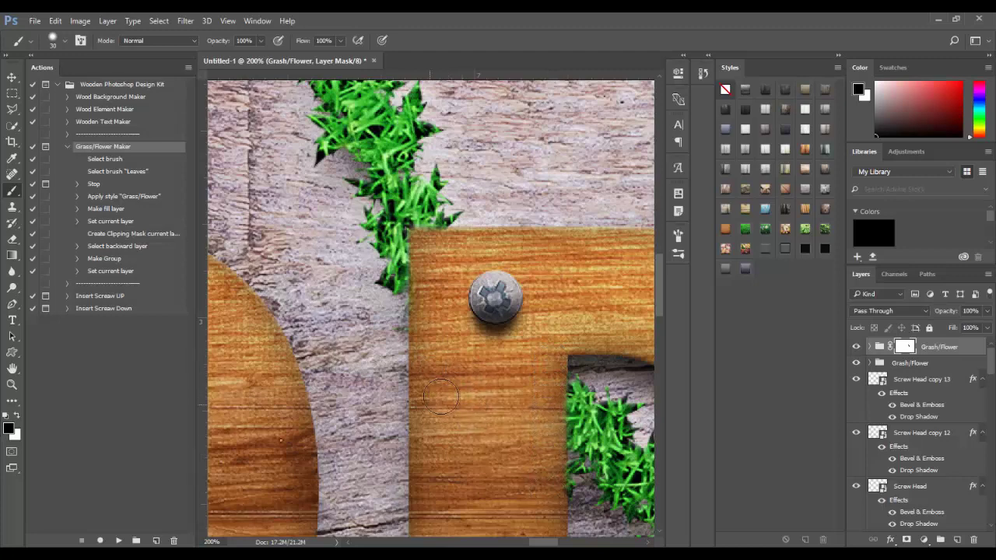
{"action": "left_click", "coordinate": [508, 373], "text": "alt"}
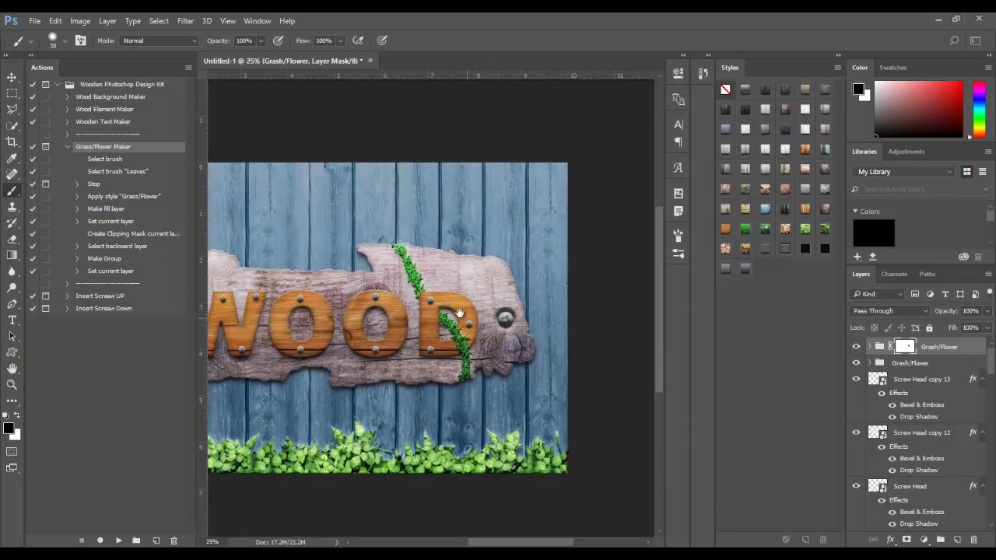
{"action": "mouse_move", "coordinate": [416, 258]}
{"action": "left_mouse_down"}
{"action": "mouse_move", "coordinate": [453, 286]}
{"action": "mouse_move", "coordinate": [480, 284]}
{"action": "left_mouse_up"}
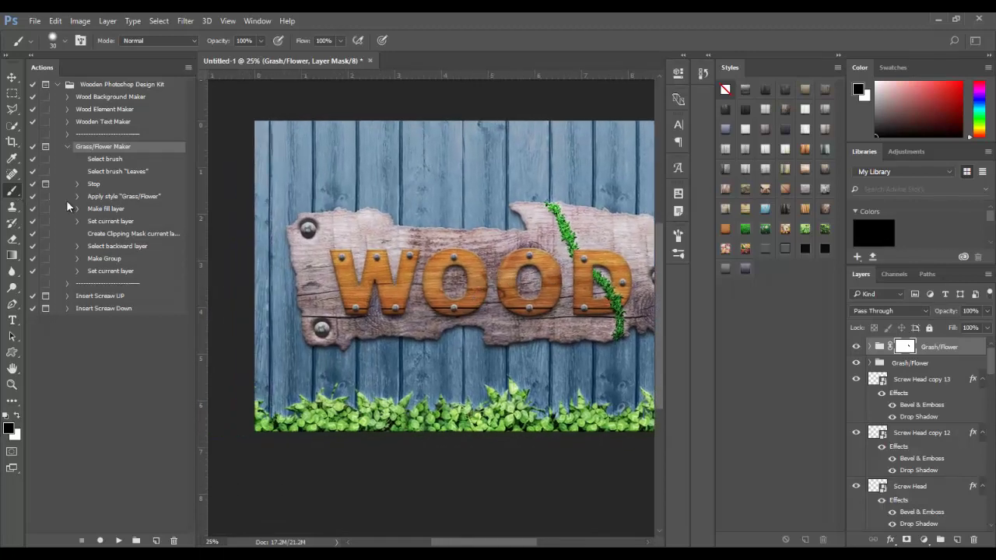
On a new layer, run Grass/Flower Maker and paint a vine path from the lower-left screw across the W
{"action": "left_click", "coordinate": [956, 539]}
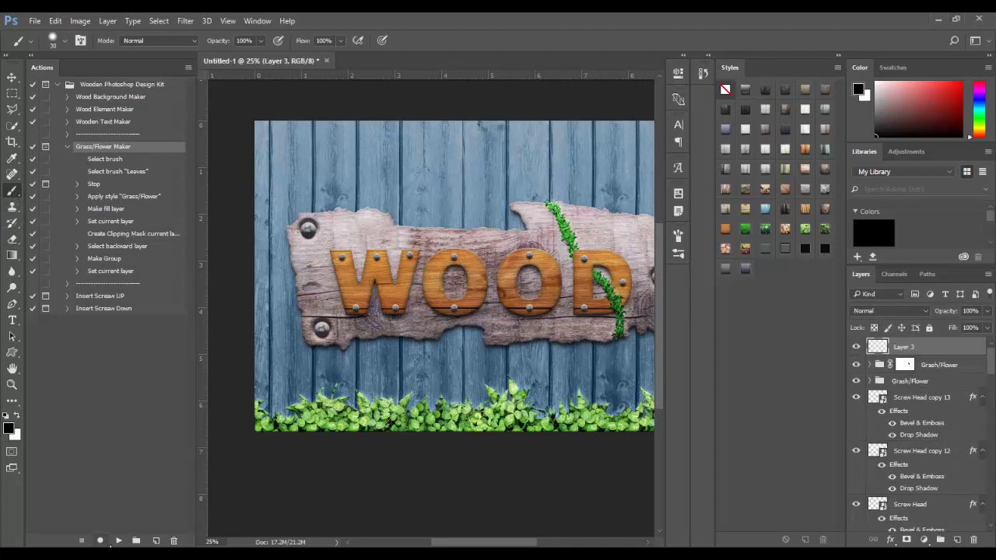
{"action": "left_click", "coordinate": [118, 540]}
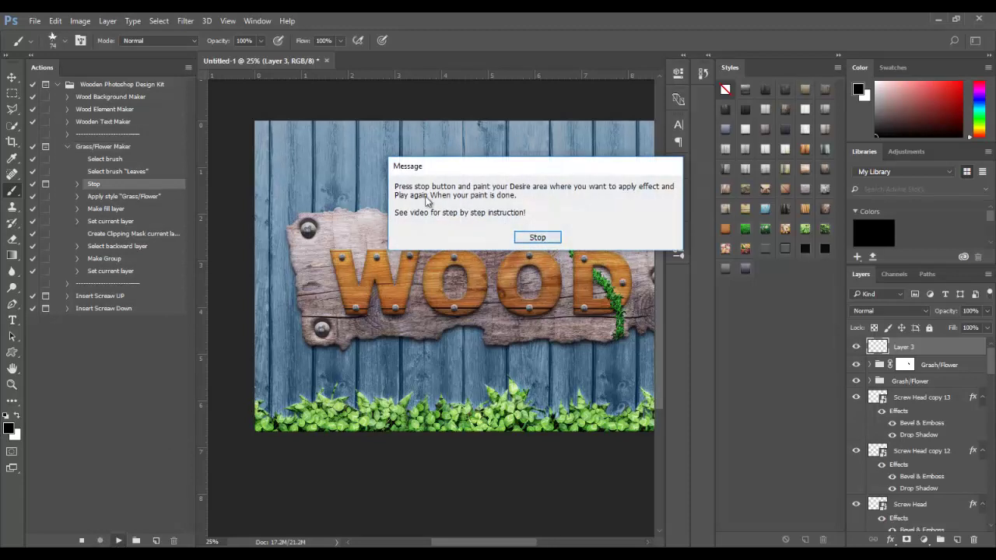
{"action": "left_click", "coordinate": [536, 238]}
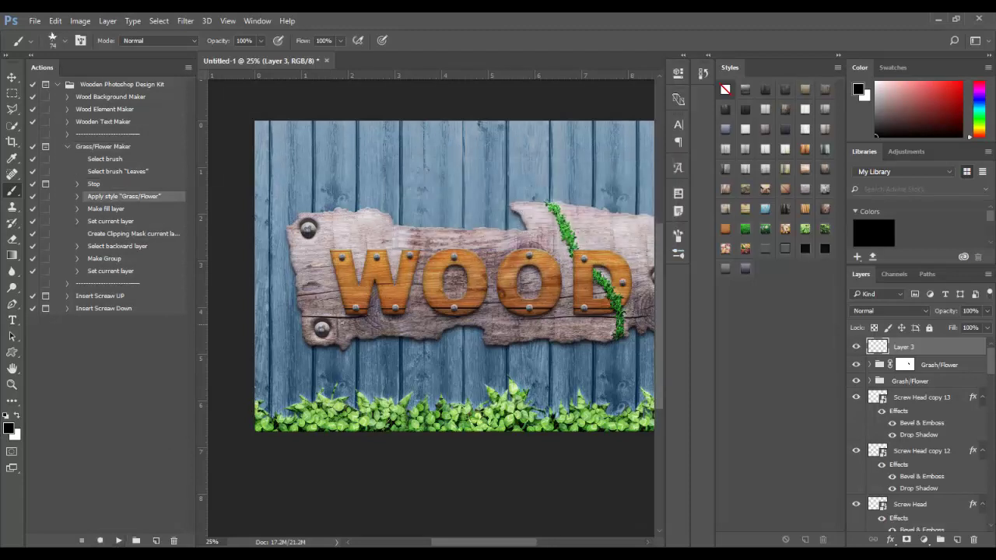
{"action": "left_click_drag", "start_coordinate": [324, 344], "coordinate": [340, 310]}
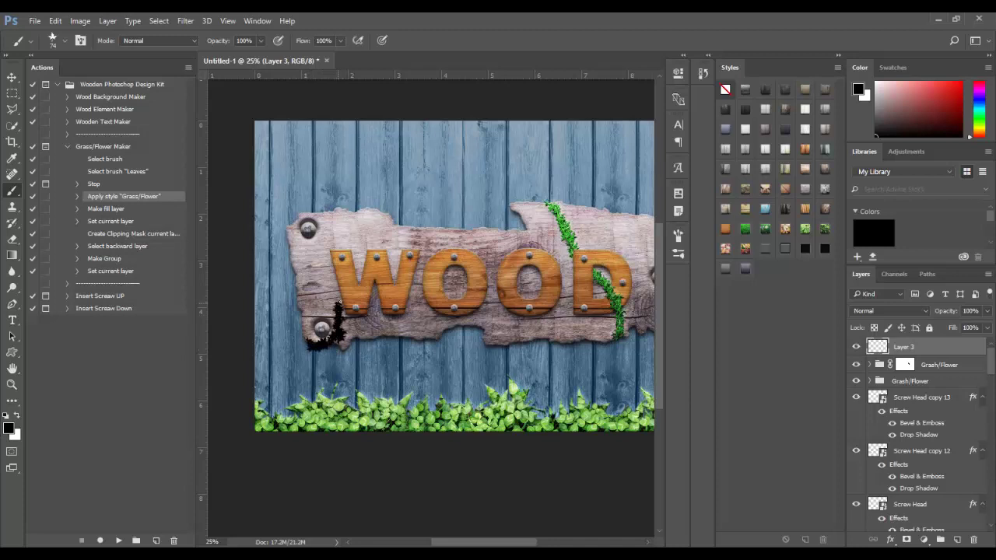
{"action": "mouse_move", "coordinate": [349, 286]}
{"action": "left_mouse_down"}
{"action": "mouse_move", "coordinate": [358, 272]}
{"action": "mouse_move", "coordinate": [336, 305]}
{"action": "left_mouse_up"}
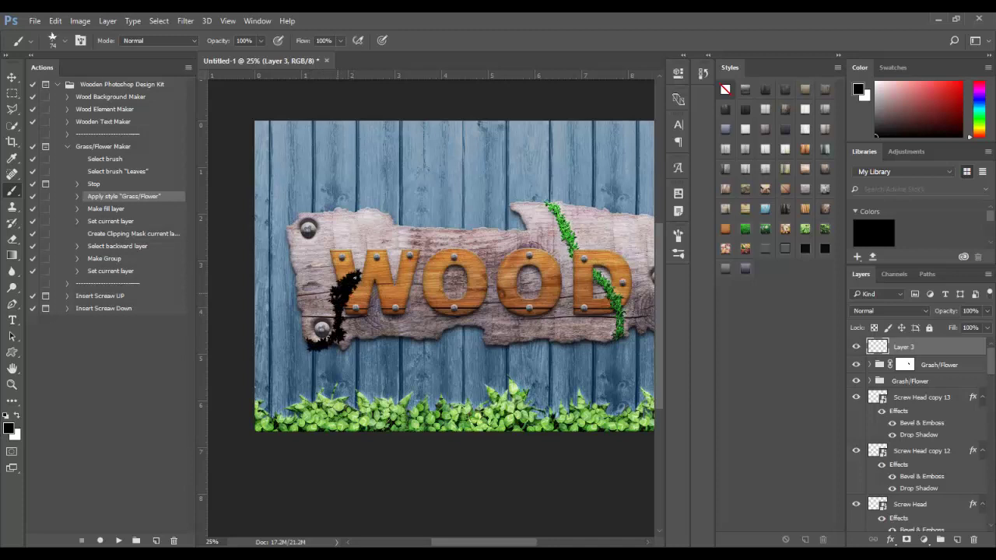
{"action": "left_click_drag", "start_coordinate": [359, 271], "coordinate": [391, 263]}
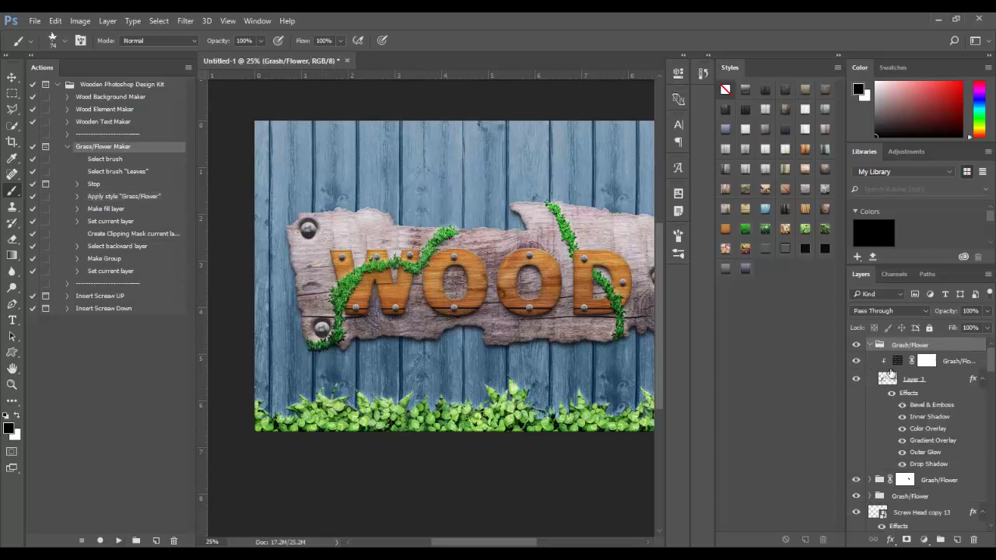
Fill the new vine with the green flowery daisy pattern and confirm
{"action": "left_click", "coordinate": [787, 226]}
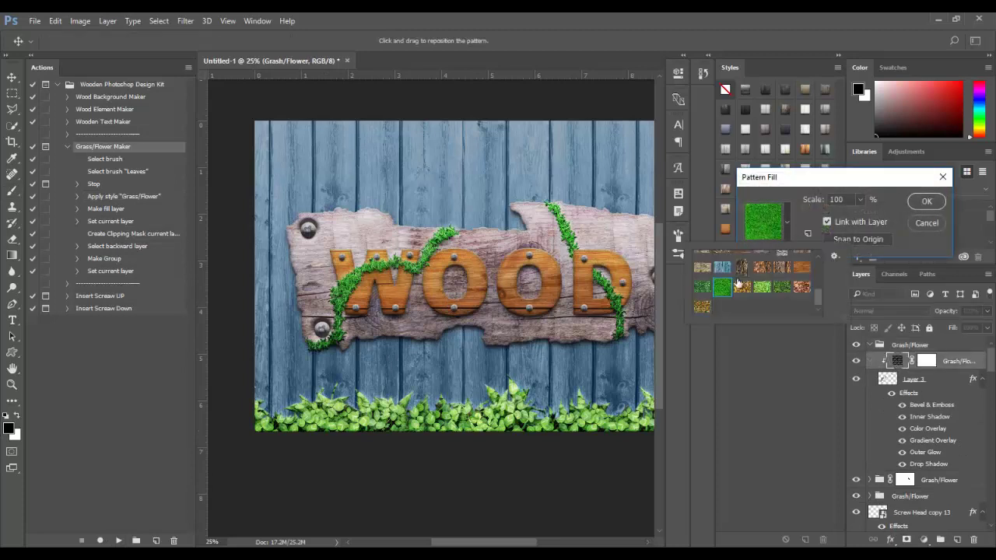
{"action": "left_click", "coordinate": [703, 288]}
{"action": "left_click", "coordinate": [967, 176]}
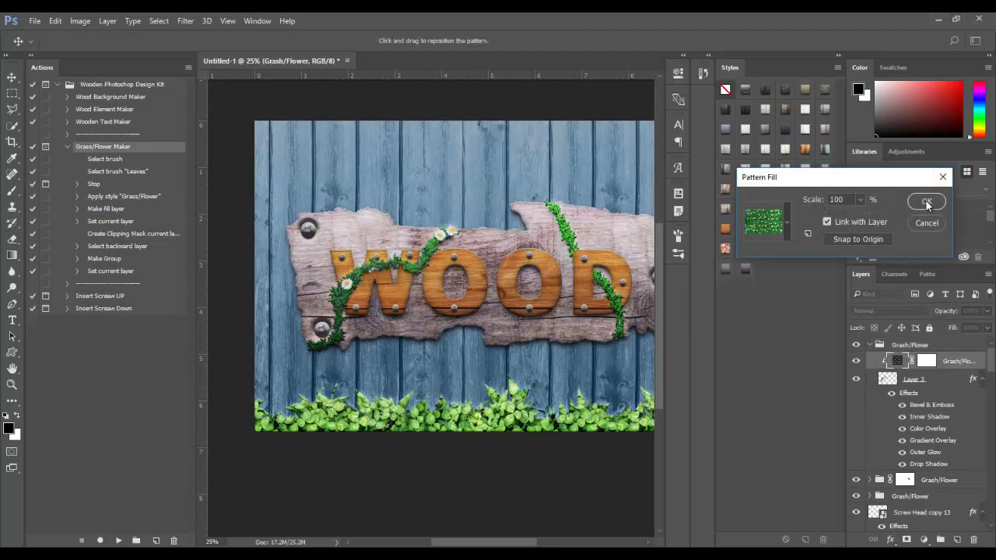
{"action": "left_click", "coordinate": [927, 200]}
{"action": "scroll", "coordinate": [373, 304], "scroll_direction": "up", "scroll_amount": 1}
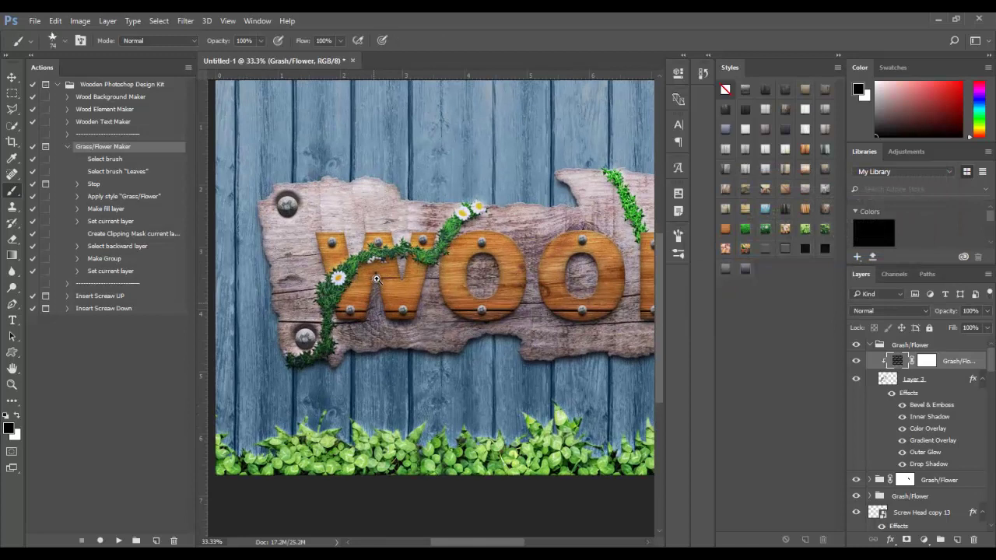
Add a layer mask to the daisy vine group and reset the brush with lower hardness
{"action": "left_click", "coordinate": [870, 345]}
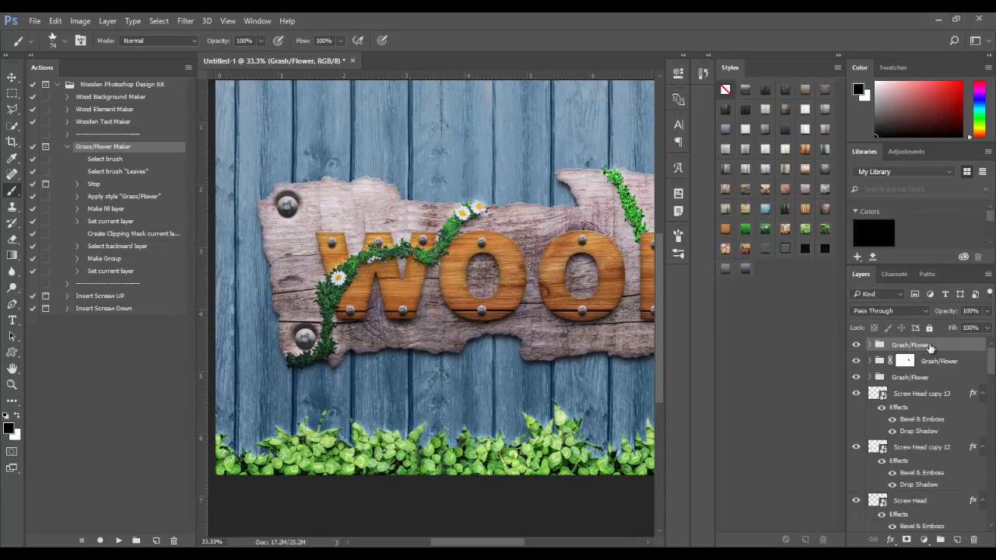
{"action": "left_click", "coordinate": [906, 539]}
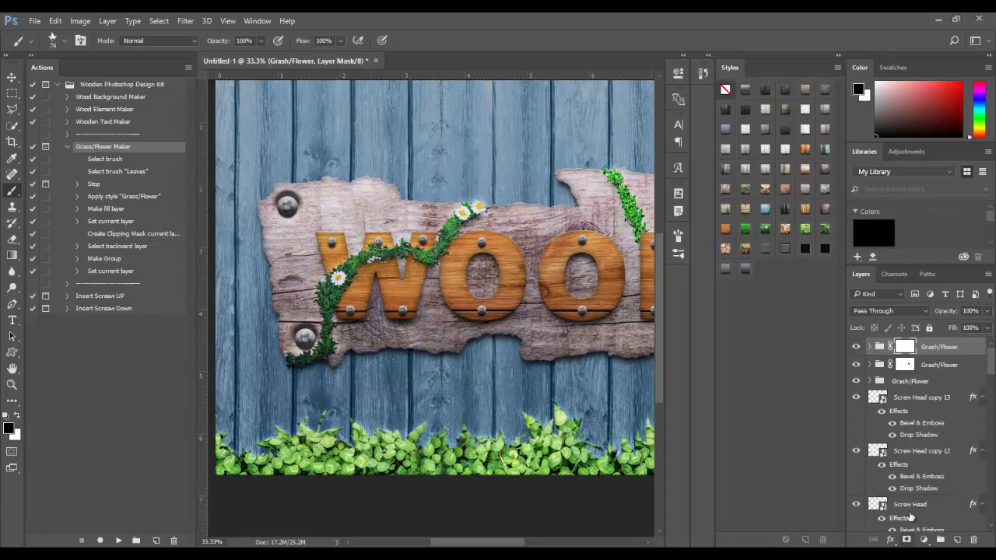
{"action": "right_click", "coordinate": [33, 43]}
{"action": "left_click", "coordinate": [71, 35]}
{"action": "scroll", "coordinate": [311, 275], "scroll_direction": "up", "scroll_amount": 2}
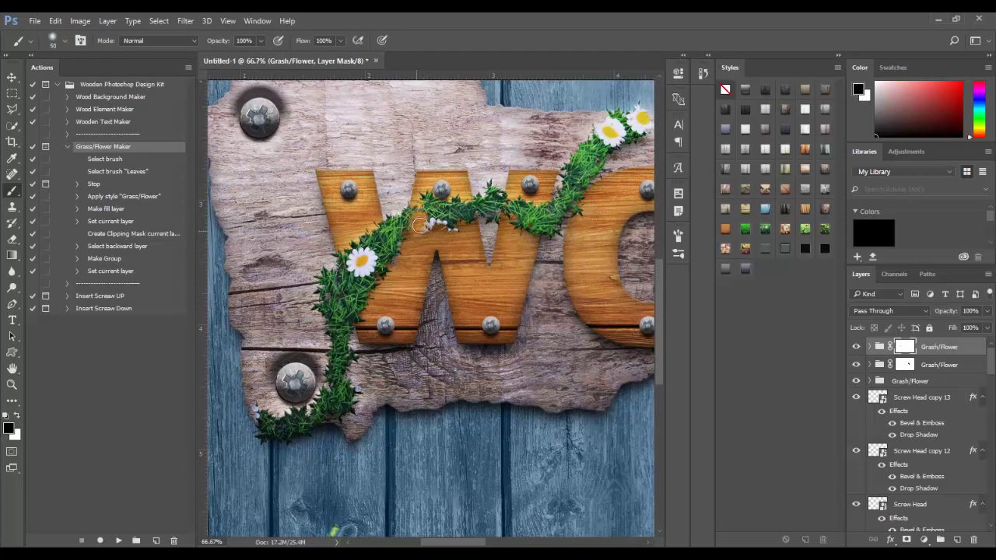
{"action": "right_click", "coordinate": [427, 228]}
{"action": "left_click_drag", "start_coordinate": [493, 281], "coordinate": [537, 282]}
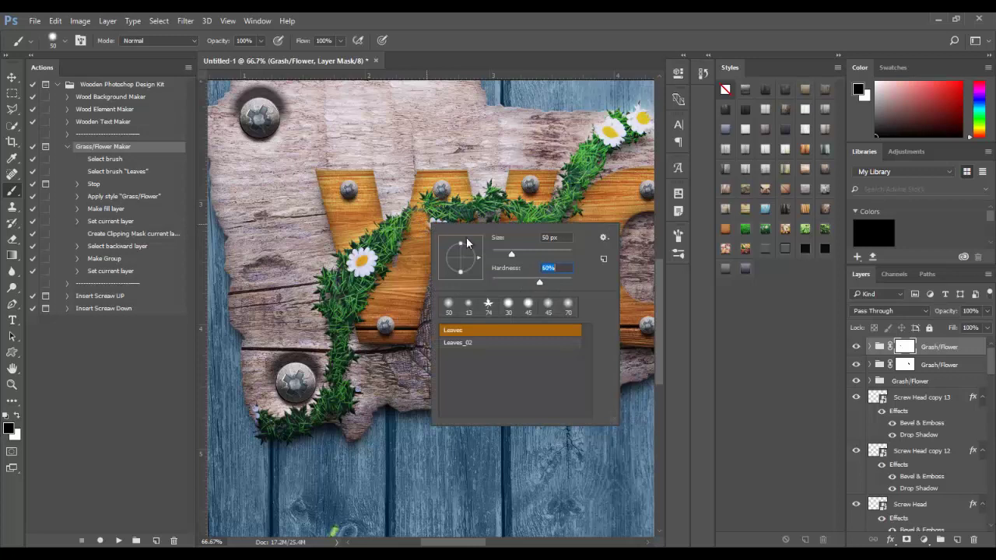
{"action": "left_click", "coordinate": [424, 219]}
Mask out the vine over the W's top and left stroke, restore its upper left, and zoom out
{"action": "mouse_move", "coordinate": [433, 200]}
{"action": "left_mouse_down"}
{"action": "mouse_move", "coordinate": [454, 233]}
{"action": "mouse_move", "coordinate": [464, 220]}
{"action": "left_mouse_up"}
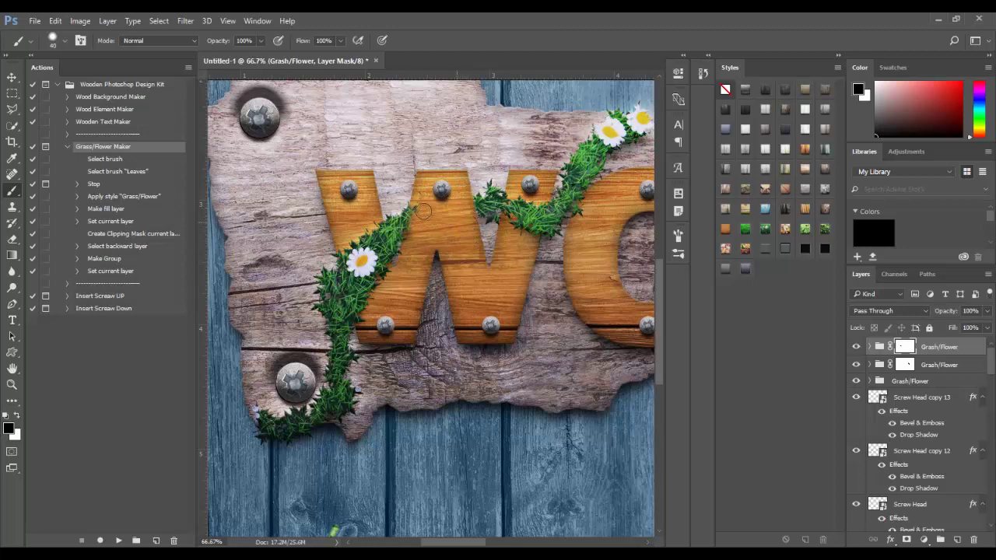
{"action": "left_click_drag", "start_coordinate": [416, 210], "coordinate": [406, 251]}
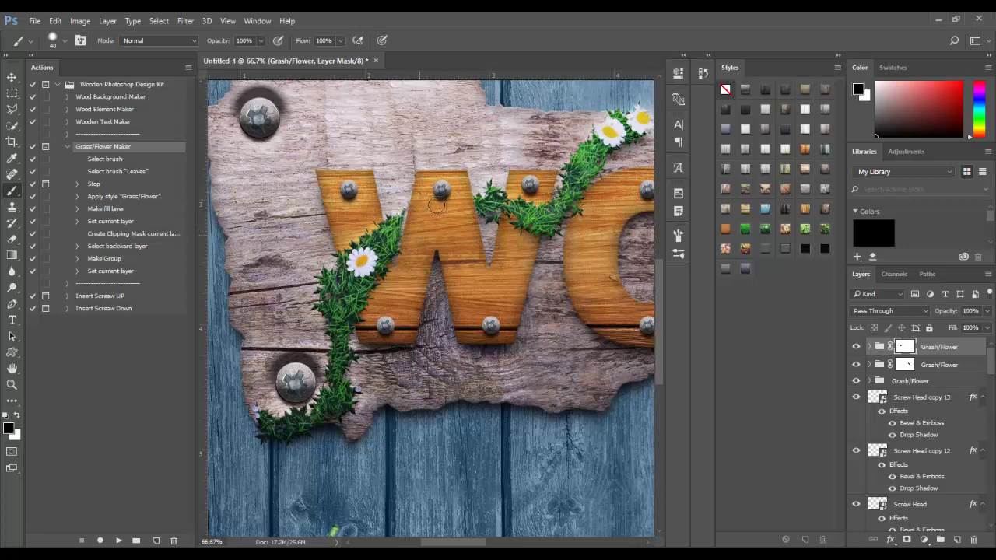
{"action": "left_click", "coordinate": [15, 418]}
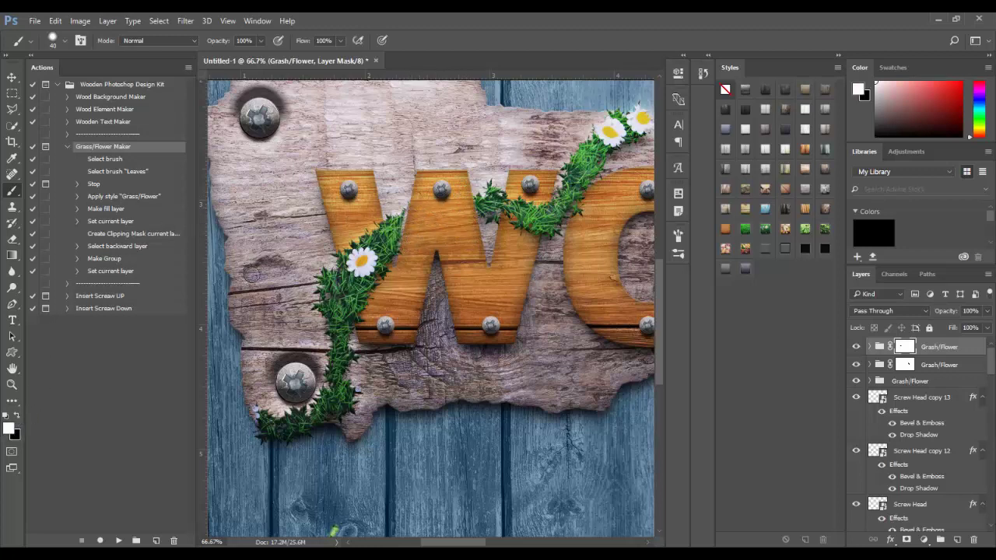
{"action": "left_click_drag", "start_coordinate": [398, 210], "coordinate": [395, 231]}
{"action": "key", "text": "ctrl+minus"}
{"action": "key", "text": "ctrl+minus"}
{"action": "mouse_move", "coordinate": [519, 192]}
{"action": "left_mouse_down"}
{"action": "mouse_move", "coordinate": [441, 225]}
{"action": "mouse_move", "coordinate": [420, 194]}
{"action": "mouse_move", "coordinate": [448, 342]}
{"action": "left_mouse_up"}
{"action": "key", "text": "ctrl+minus"}
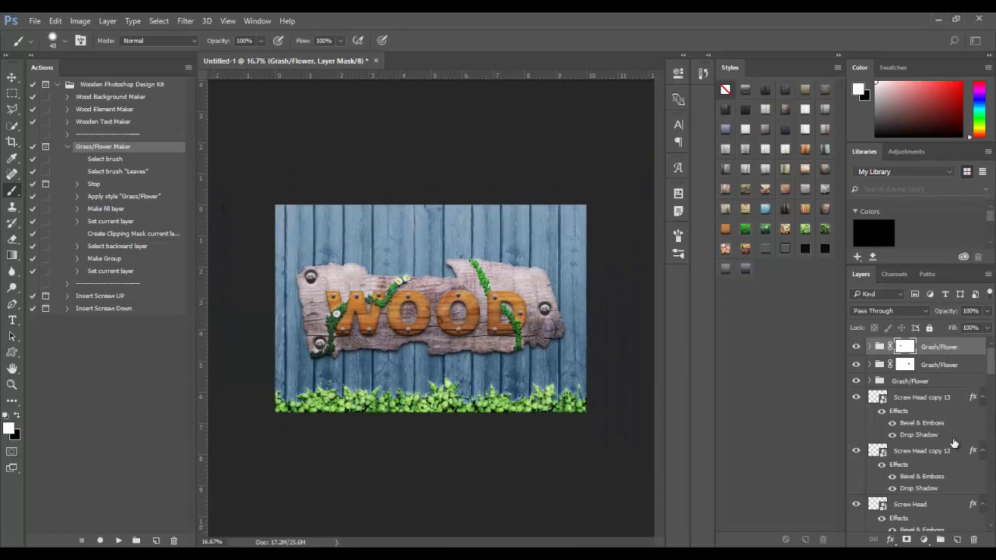
Add a new empty layer and start the Grass/Flower Maker action
{"action": "left_click", "coordinate": [959, 540]}
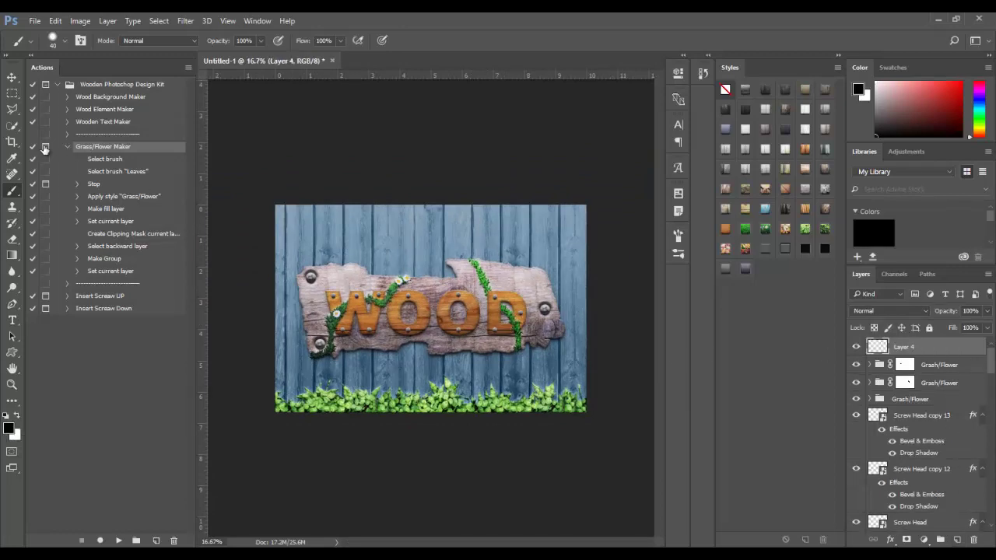
{"action": "left_click", "coordinate": [118, 539]}
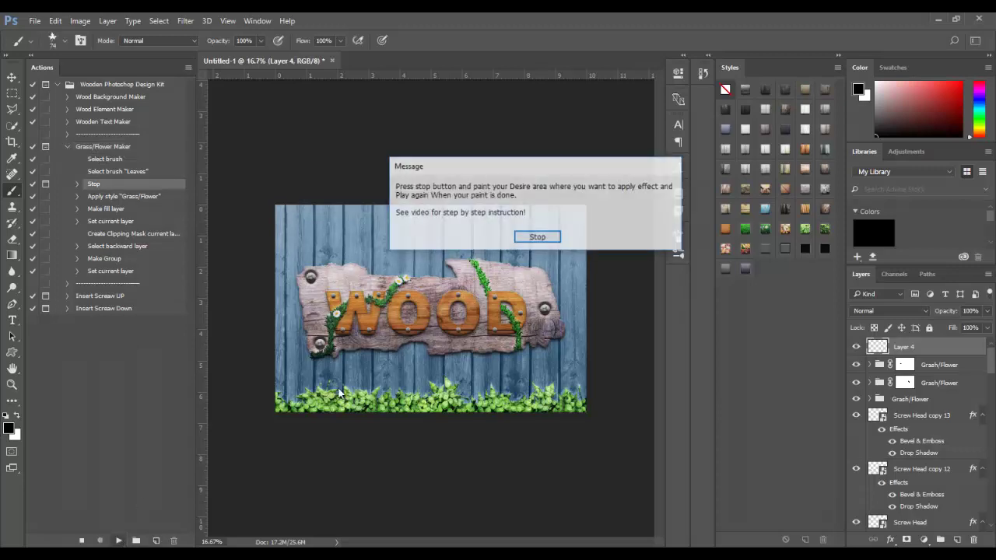
{"action": "left_click", "coordinate": [523, 240]}
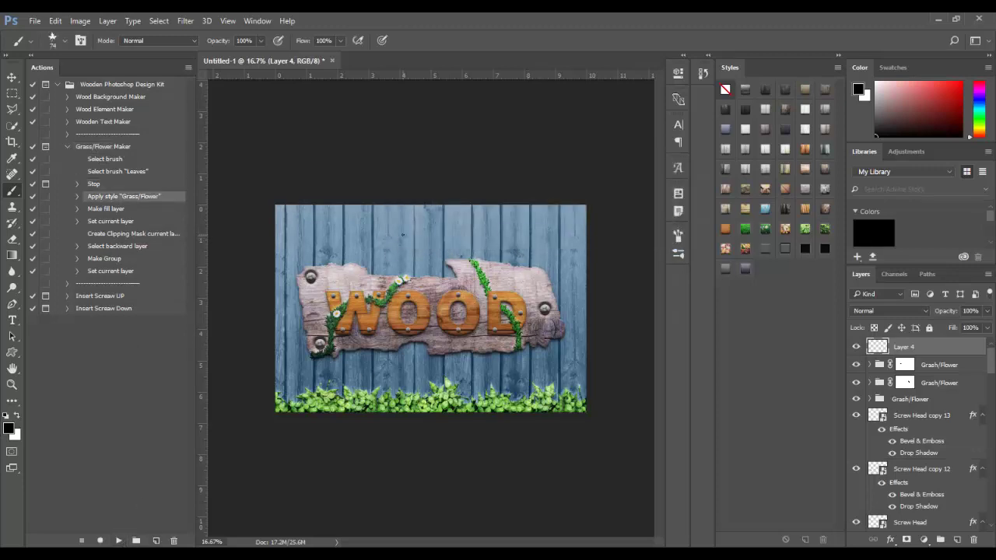
Paint leaves along the top edge with a larger Leaves brush, then let the action finish the grass
{"action": "right_click", "coordinate": [402, 233]}
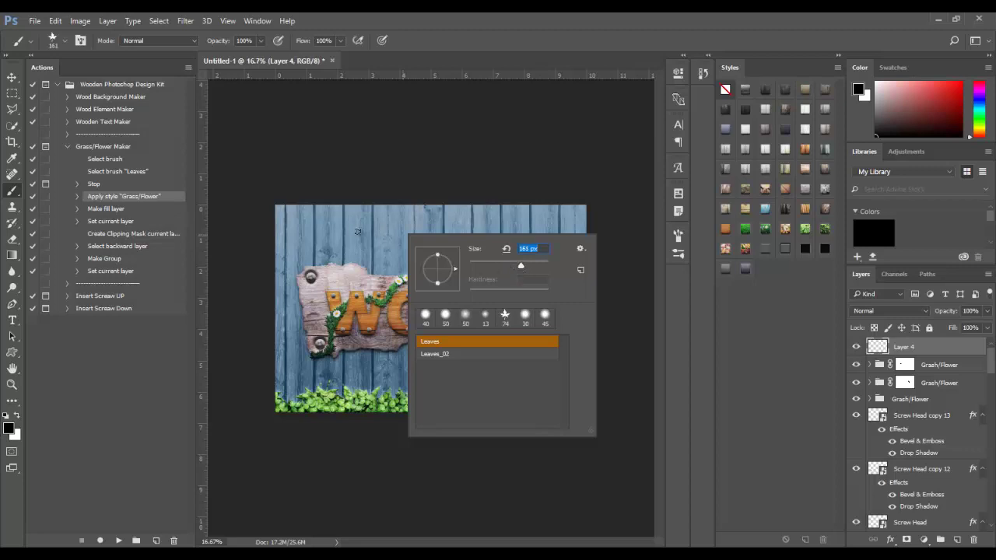
{"action": "key", "text": "Return"}
{"action": "left_click_drag", "start_coordinate": [280, 207], "coordinate": [387, 229]}
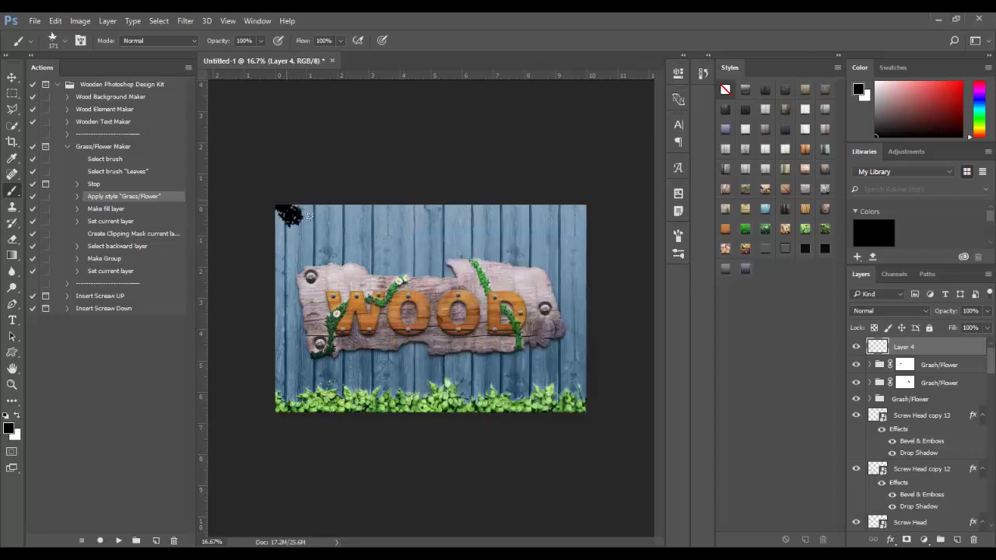
{"action": "right_click", "coordinate": [386, 229]}
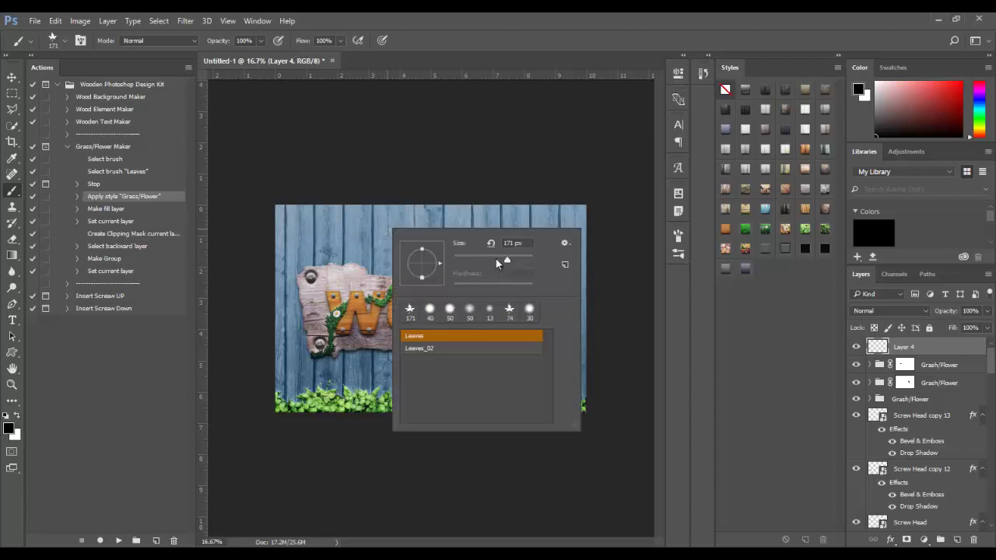
{"action": "key", "text": "Return"}
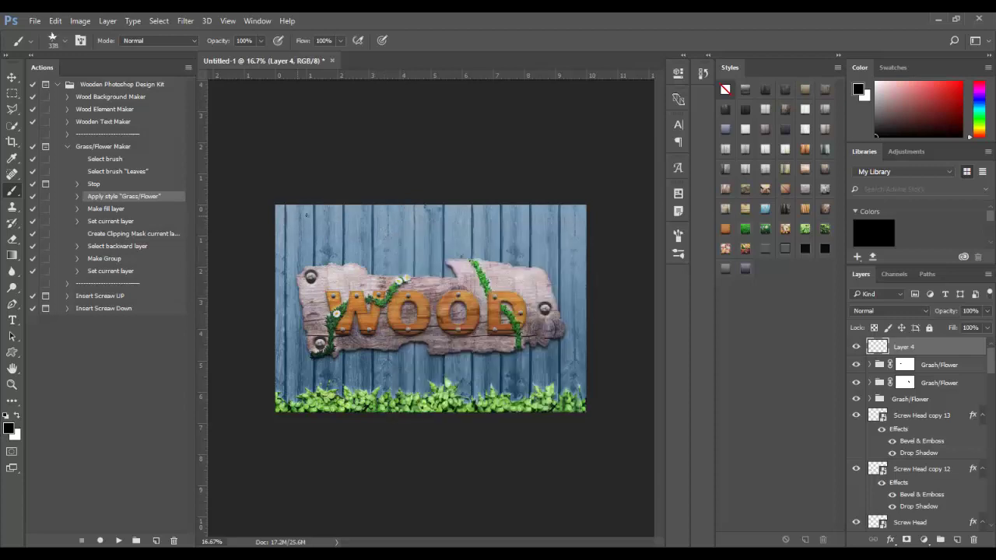
{"action": "mouse_move", "coordinate": [287, 212]}
{"action": "left_mouse_down"}
{"action": "mouse_move", "coordinate": [577, 221]}
{"action": "mouse_move", "coordinate": [427, 210]}
{"action": "left_mouse_up"}
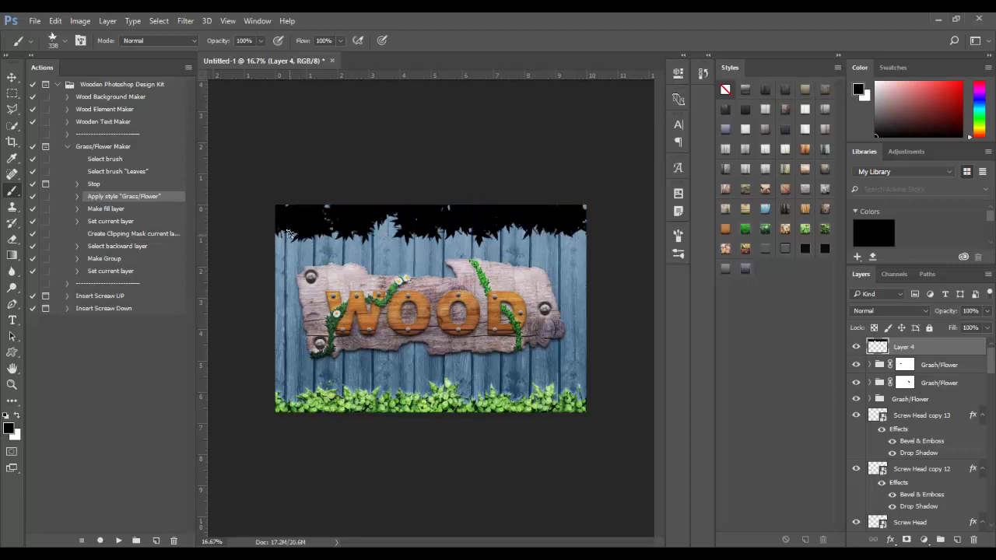
{"action": "left_click_drag", "start_coordinate": [288, 234], "coordinate": [279, 253]}
{"action": "left_click", "coordinate": [118, 539]}
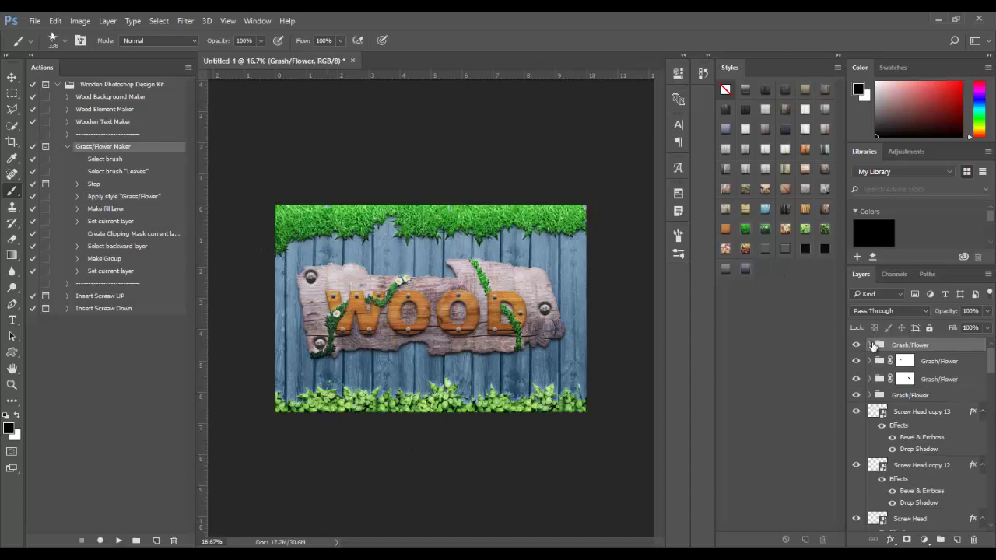
Switch the new Grash/Flower group's Pattern Fill to the red autumn-leaf pattern after trying green and yellow ones
{"action": "left_click", "coordinate": [870, 344]}
{"action": "double_click", "coordinate": [898, 362]}
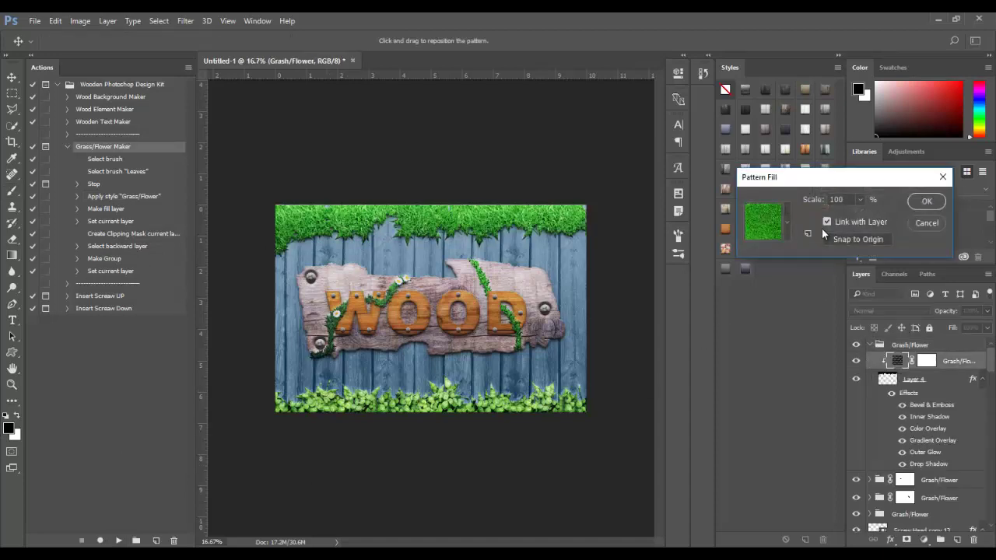
{"action": "left_click", "coordinate": [787, 225]}
{"action": "left_click", "coordinate": [801, 287]}
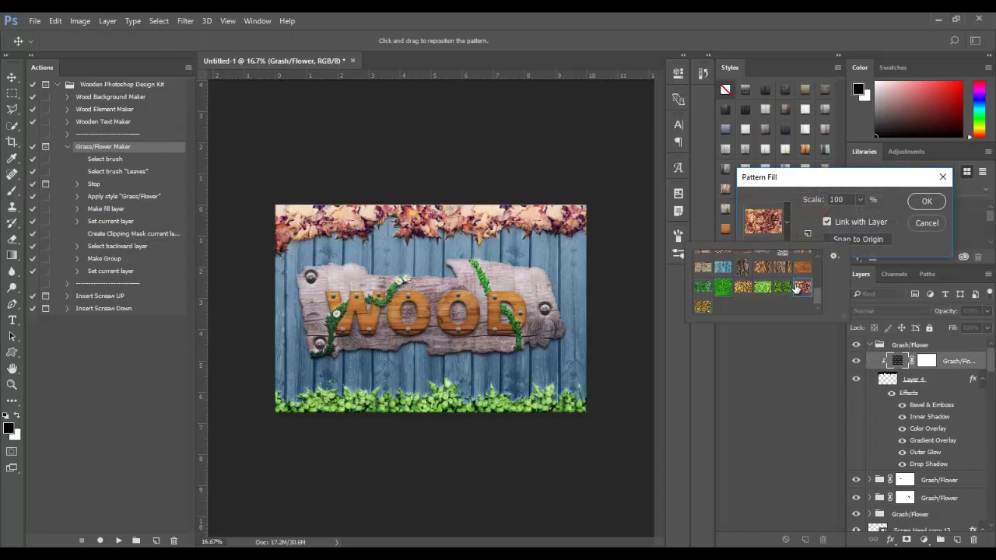
{"action": "left_click", "coordinate": [784, 287]}
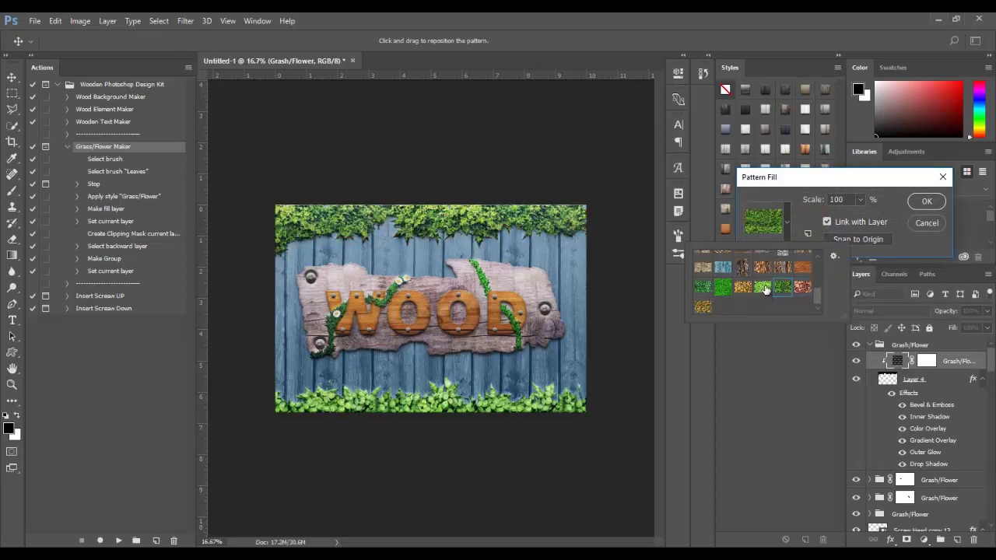
{"action": "left_click", "coordinate": [765, 290]}
{"action": "left_click", "coordinate": [783, 288]}
{"action": "left_click", "coordinate": [742, 290]}
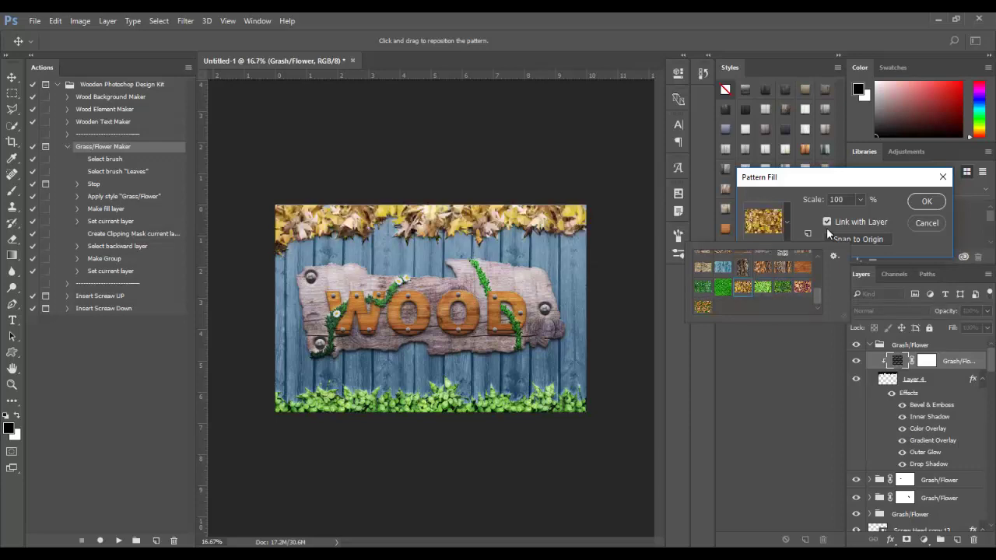
{"action": "left_click", "coordinate": [802, 287]}
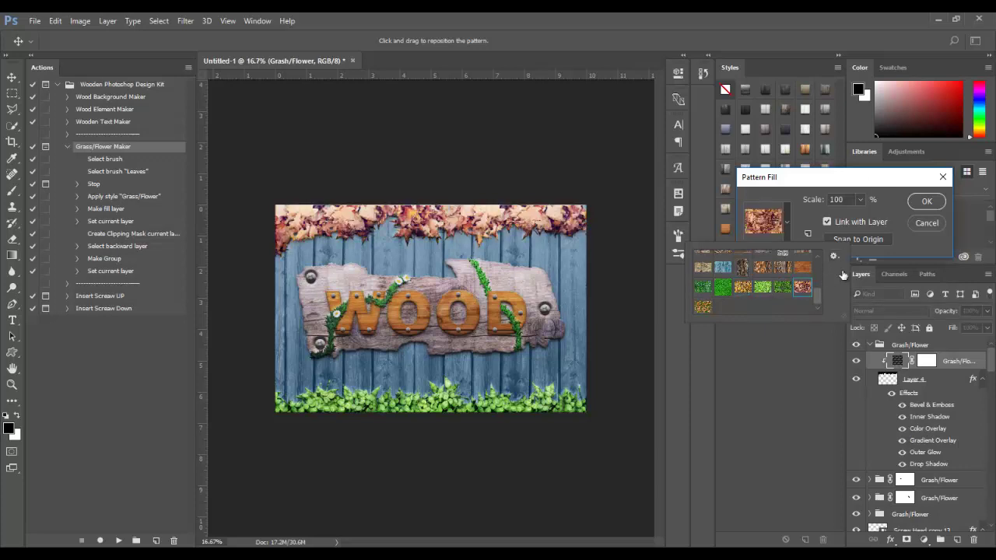
{"action": "left_click", "coordinate": [876, 184]}
{"action": "left_click", "coordinate": [916, 201]}
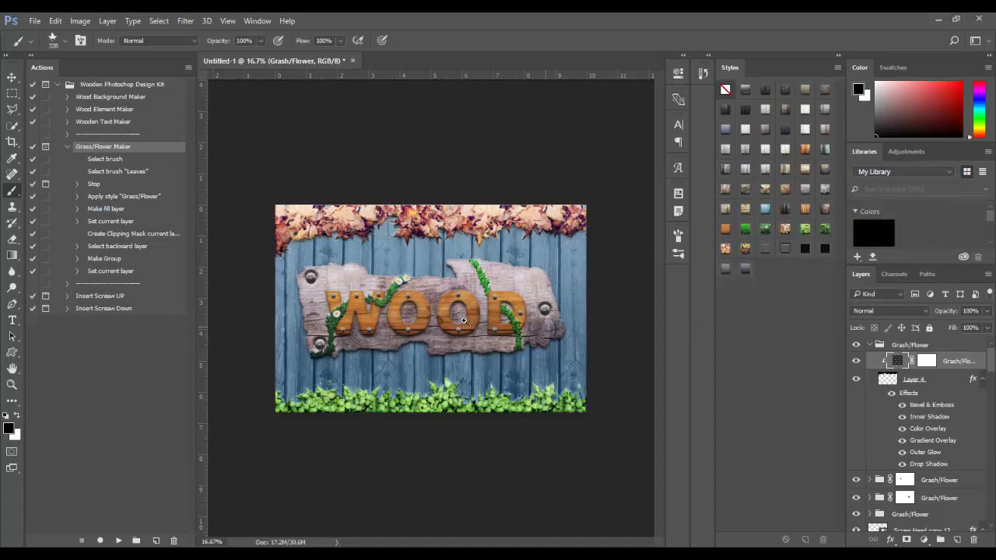
Collapse the Grash/Flower, Your Text, Your Element and Wood_Background layer groups
{"action": "scroll", "coordinate": [463, 321], "scroll_direction": "up", "scroll_amount": 1}
{"action": "scroll", "coordinate": [475, 320], "scroll_direction": "down", "scroll_amount": 2}
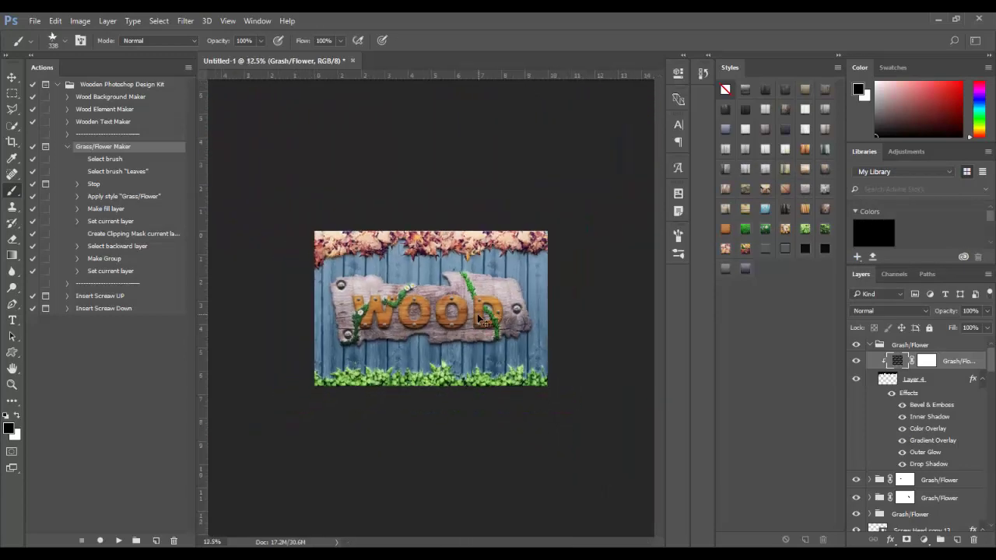
{"action": "scroll", "coordinate": [478, 317], "scroll_direction": "up", "scroll_amount": 1}
{"action": "scroll", "coordinate": [478, 318], "scroll_direction": "up", "scroll_amount": 1}
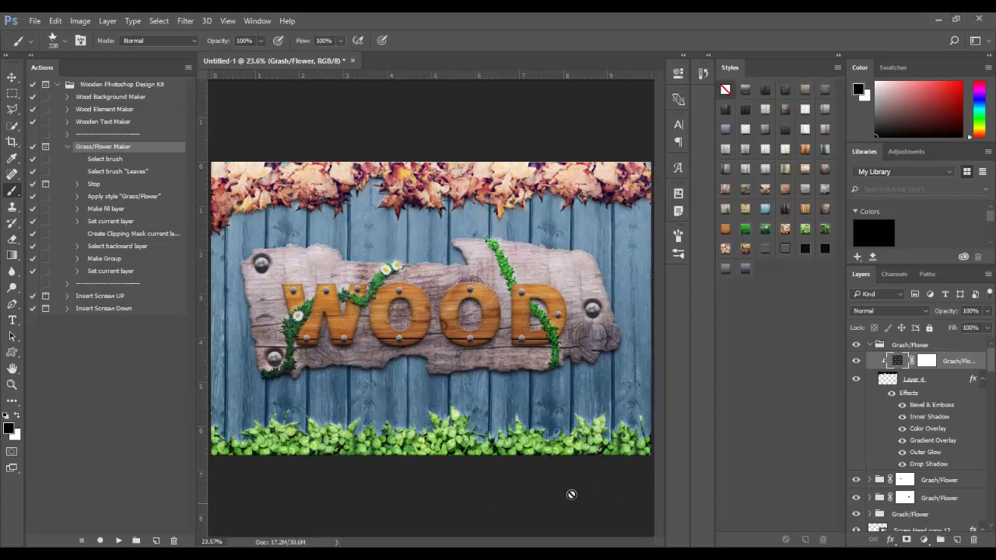
{"action": "left_click", "coordinate": [869, 345]}
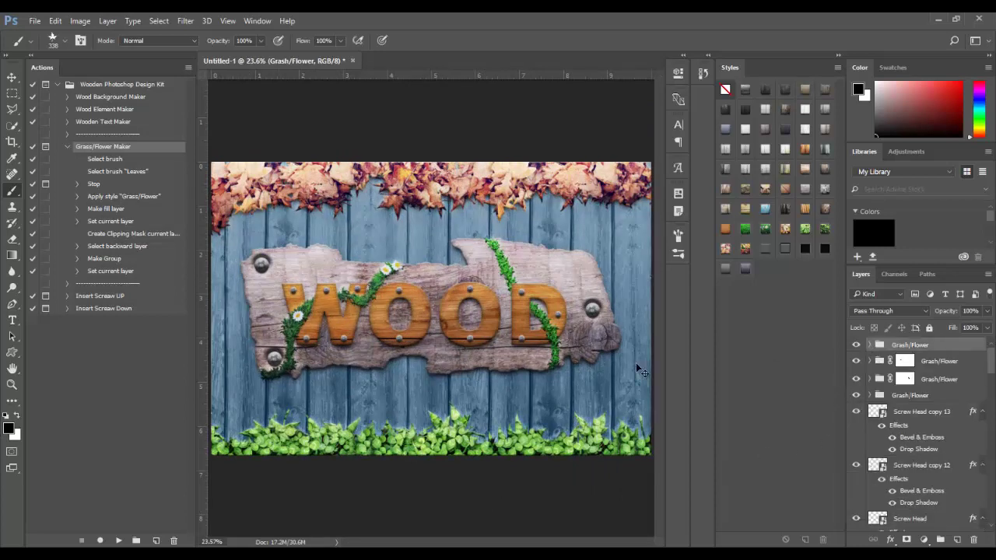
{"action": "scroll", "coordinate": [890, 466], "scroll_direction": "down", "scroll_amount": 3}
{"action": "left_click", "coordinate": [872, 457]}
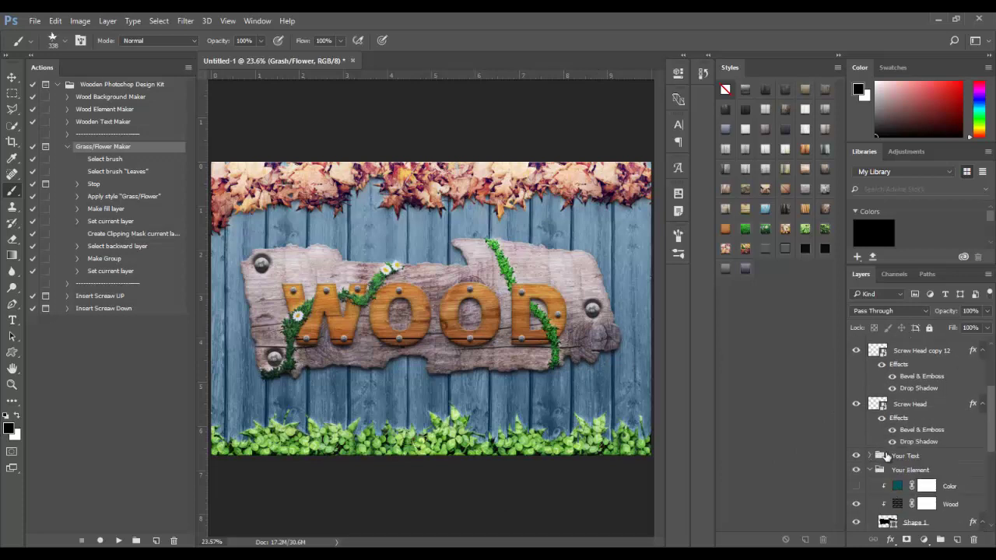
{"action": "left_click", "coordinate": [869, 471]}
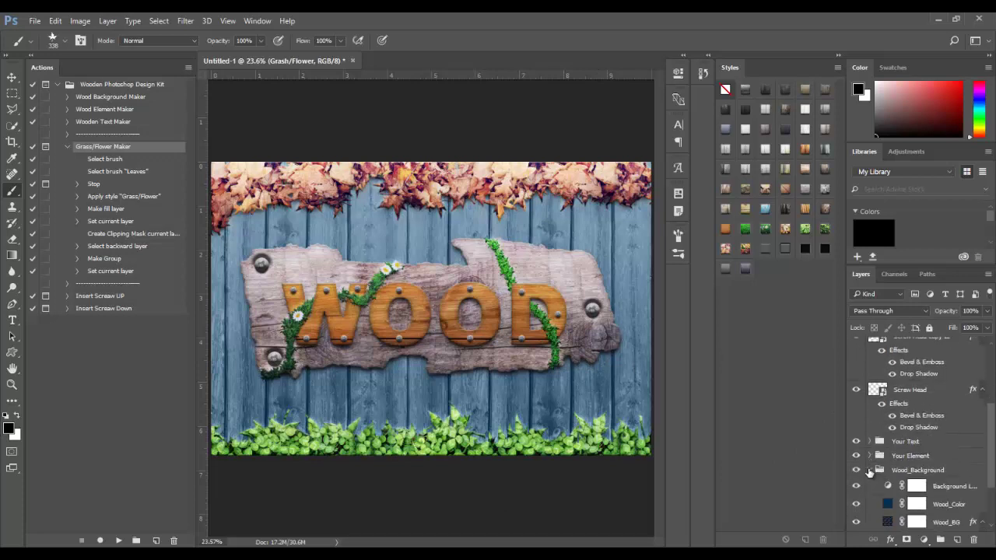
{"action": "left_click", "coordinate": [868, 472]}
{"action": "scroll", "coordinate": [890, 443], "scroll_direction": "up", "scroll_amount": 3}
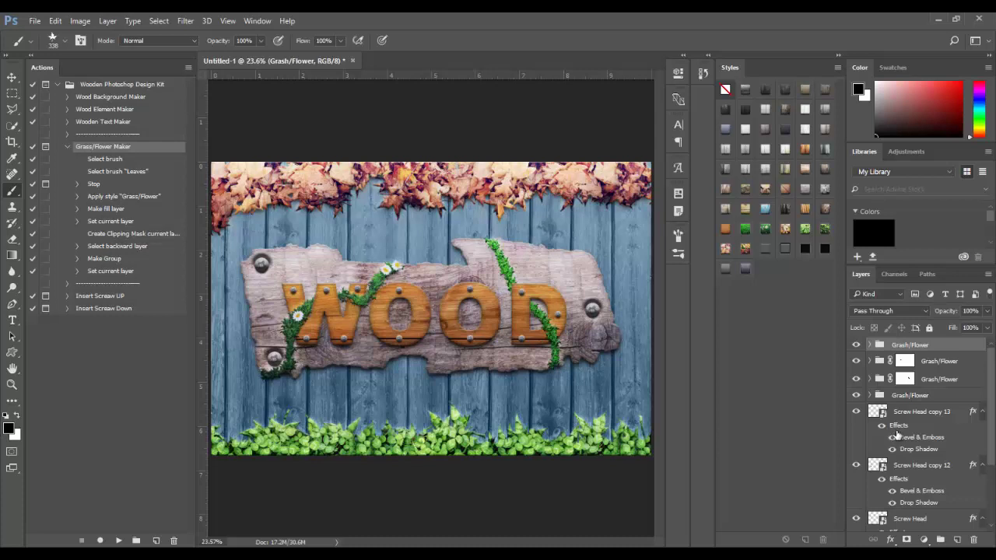
Group the Screw Head copy 13, copy 12 and Screw Head layers into Group 1
{"action": "left_click", "coordinate": [939, 412]}
{"action": "left_click", "coordinate": [919, 466], "text": "ctrl"}
{"action": "left_click", "coordinate": [924, 518], "text": "ctrl"}
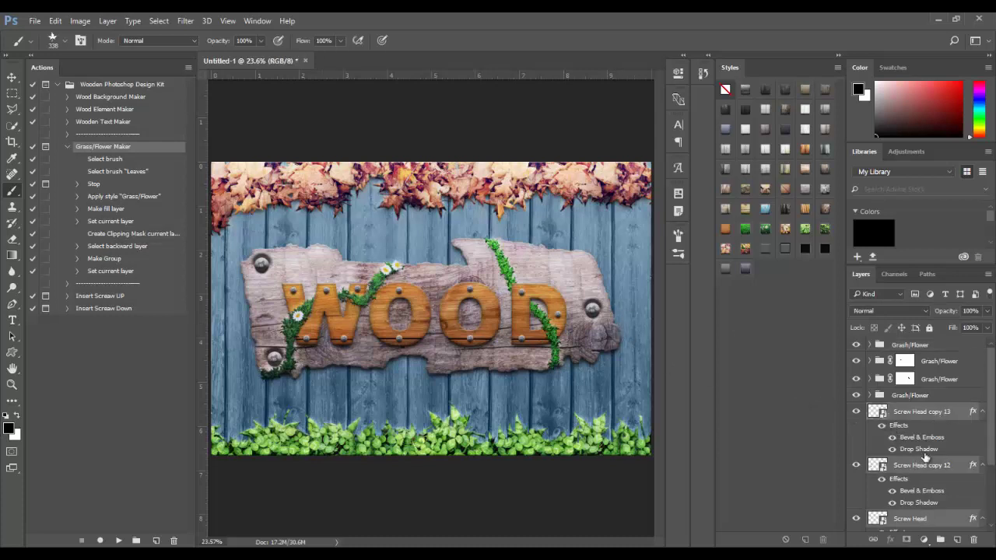
{"action": "scroll", "coordinate": [925, 459], "scroll_direction": "down", "scroll_amount": 1}
{"action": "key", "text": "ctrl+g"}
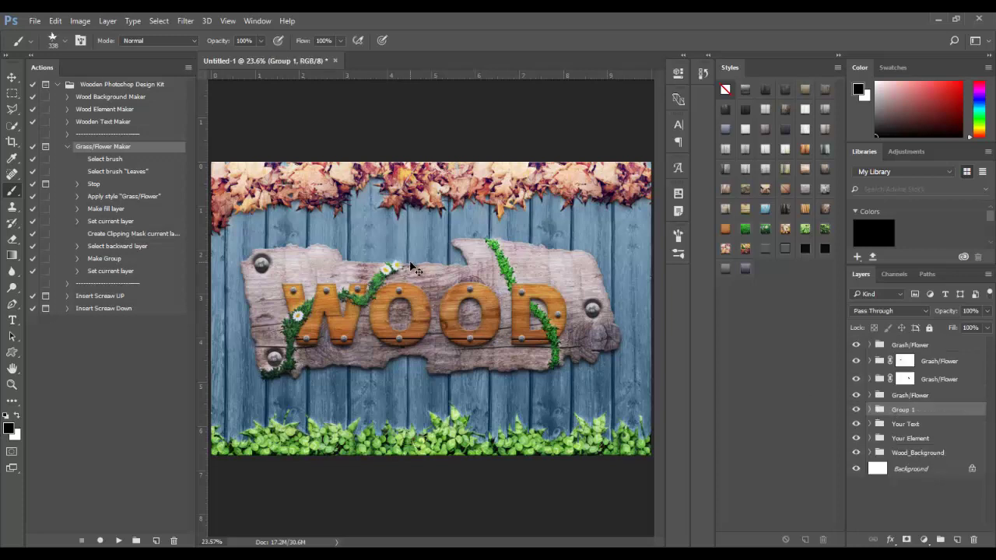
Zoom out and back in to review the finished WOOD sign artwork
{"action": "key", "text": "ctrl+minus"}
{"action": "key", "text": "ctrl+plus"}
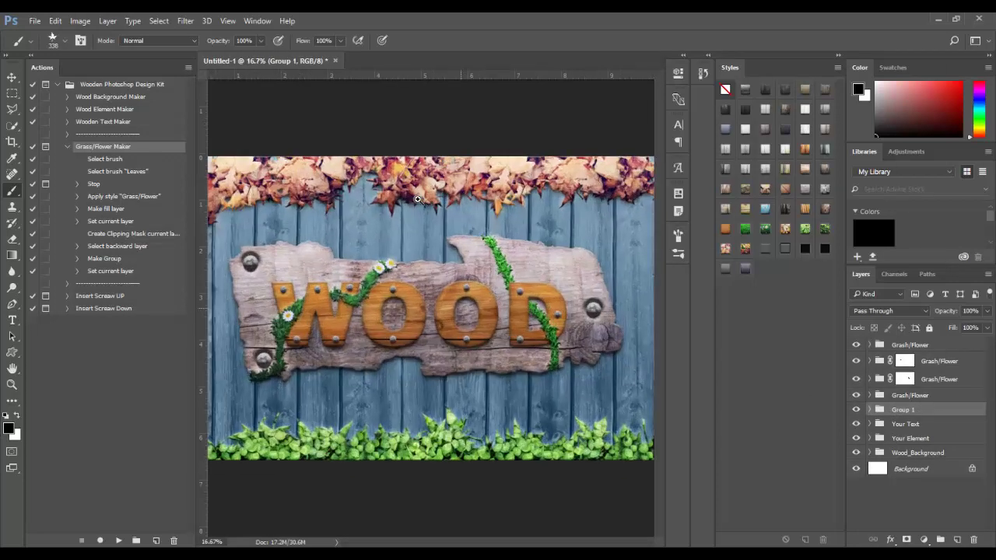
{"action": "key", "text": "ctrl+minus"}
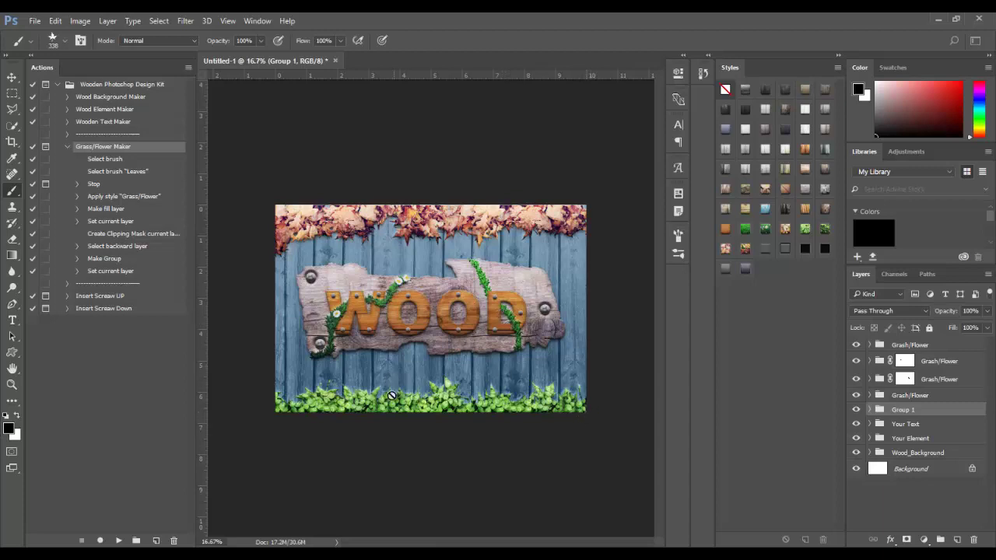
{"action": "key", "text": "ctrl+plus"}
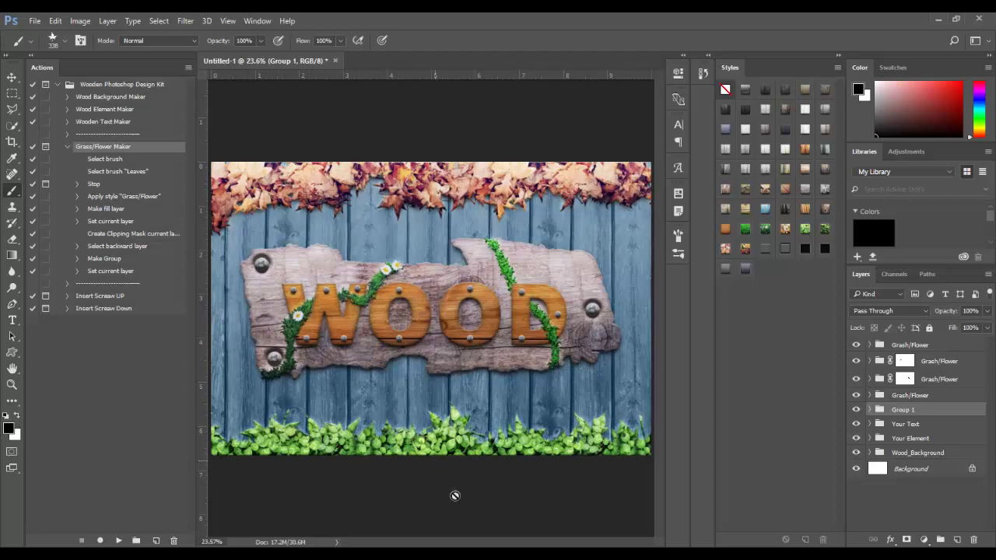